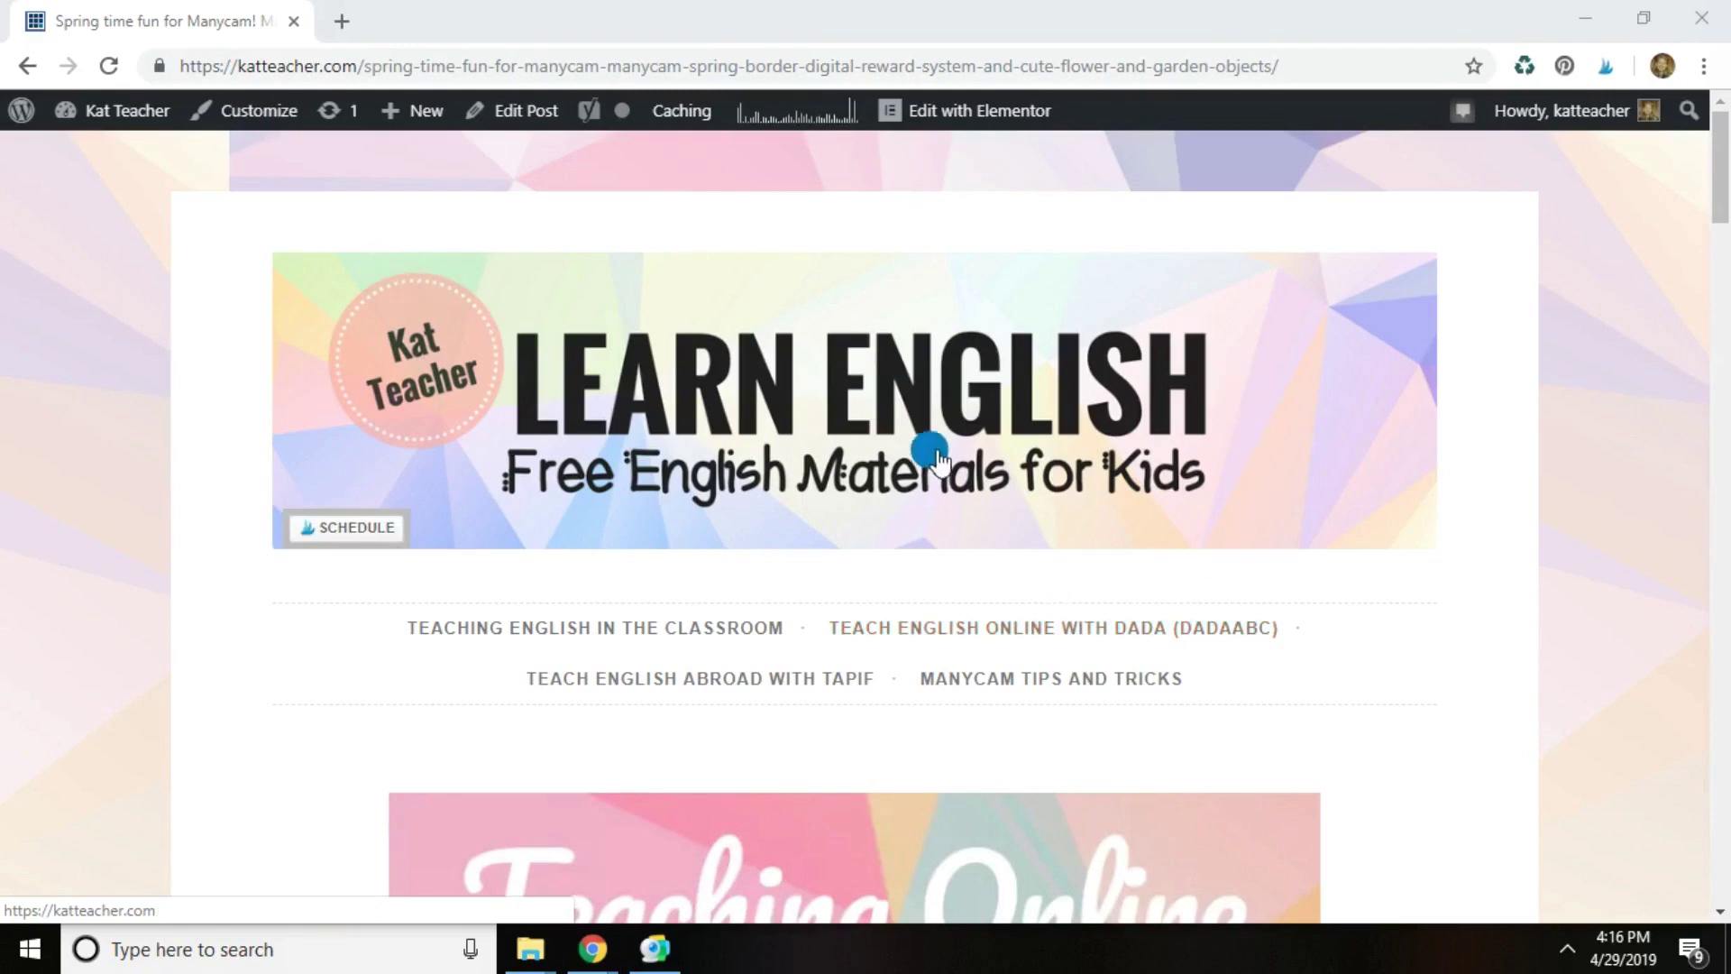
# - Download the Kat Teacher 'I can Grow a Flower' Spring MCV Files zip from the post
pyautogui.scroll(-3, 938, 456)
pyautogui.scroll(-3, 961, 473)
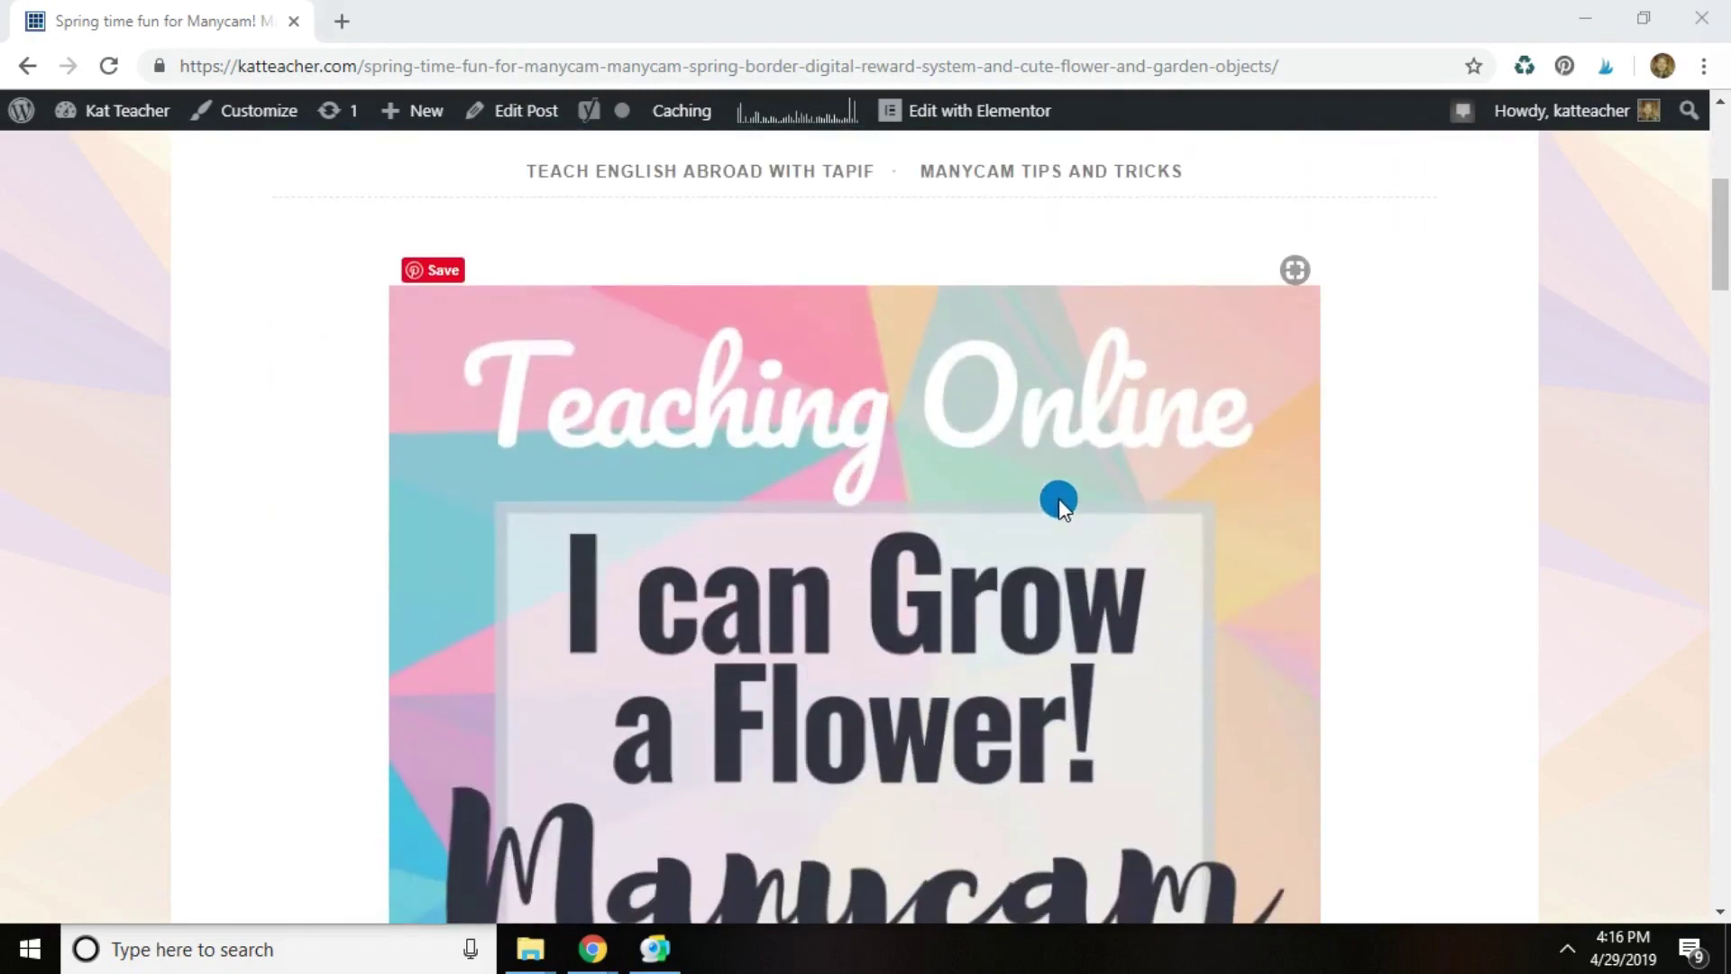
pyautogui.scroll(-4, 802, 465)
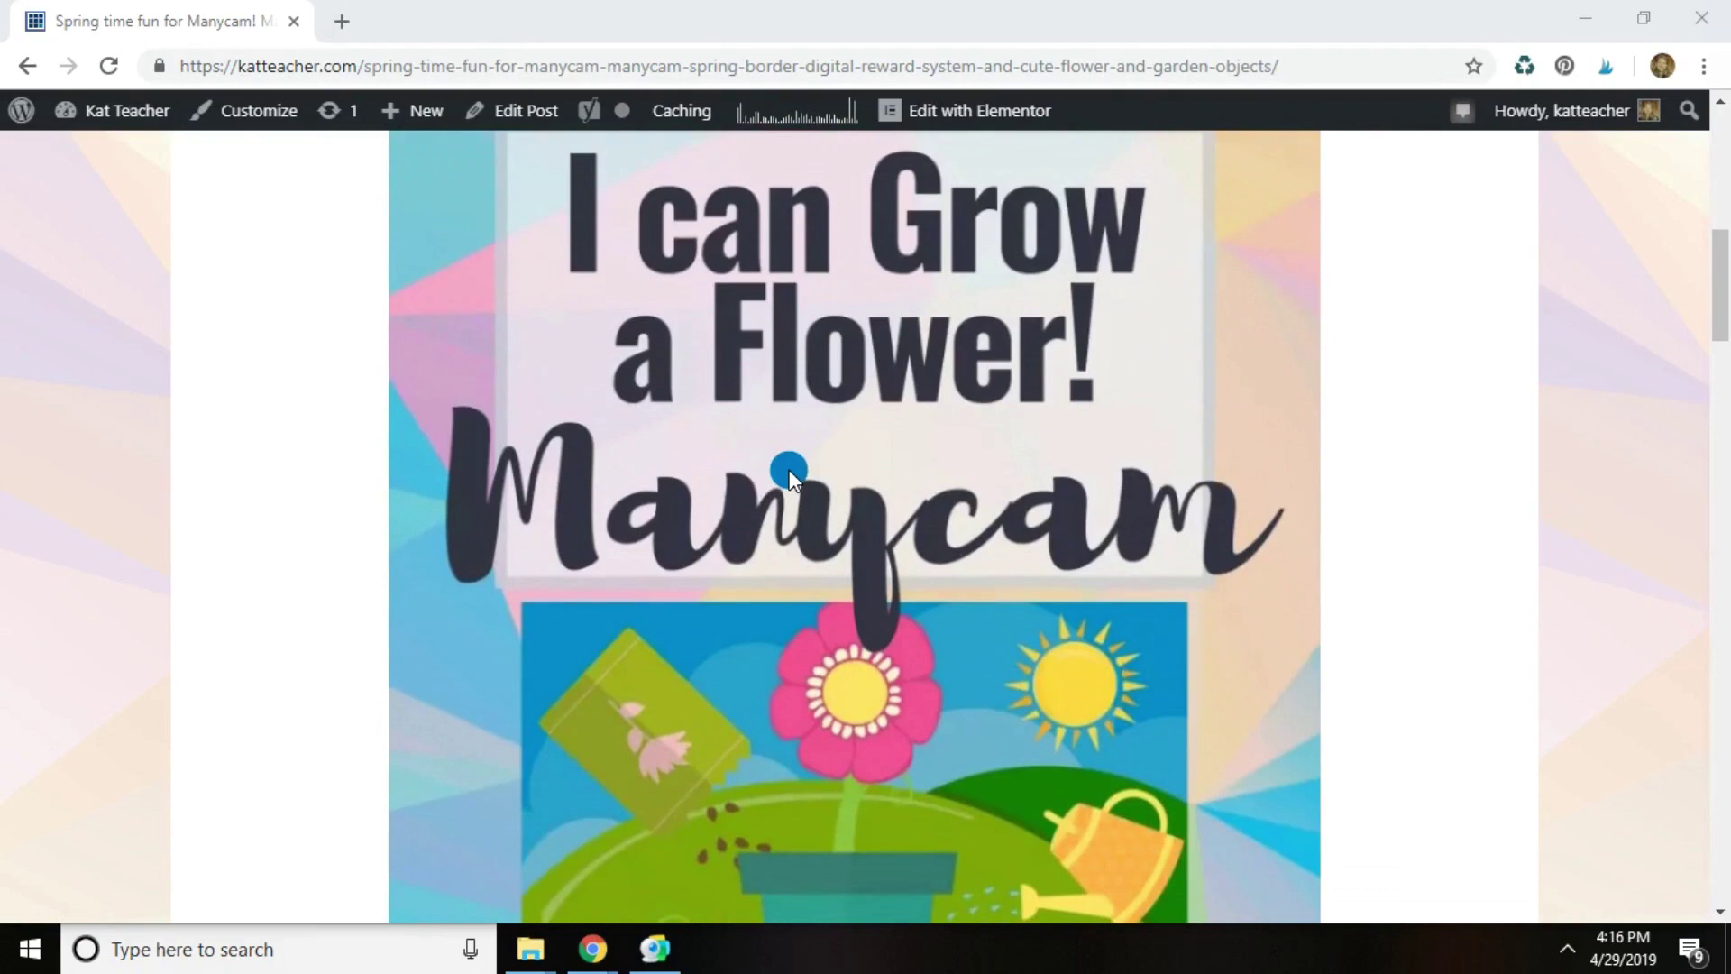
pyautogui.scroll(-3, 788, 469)
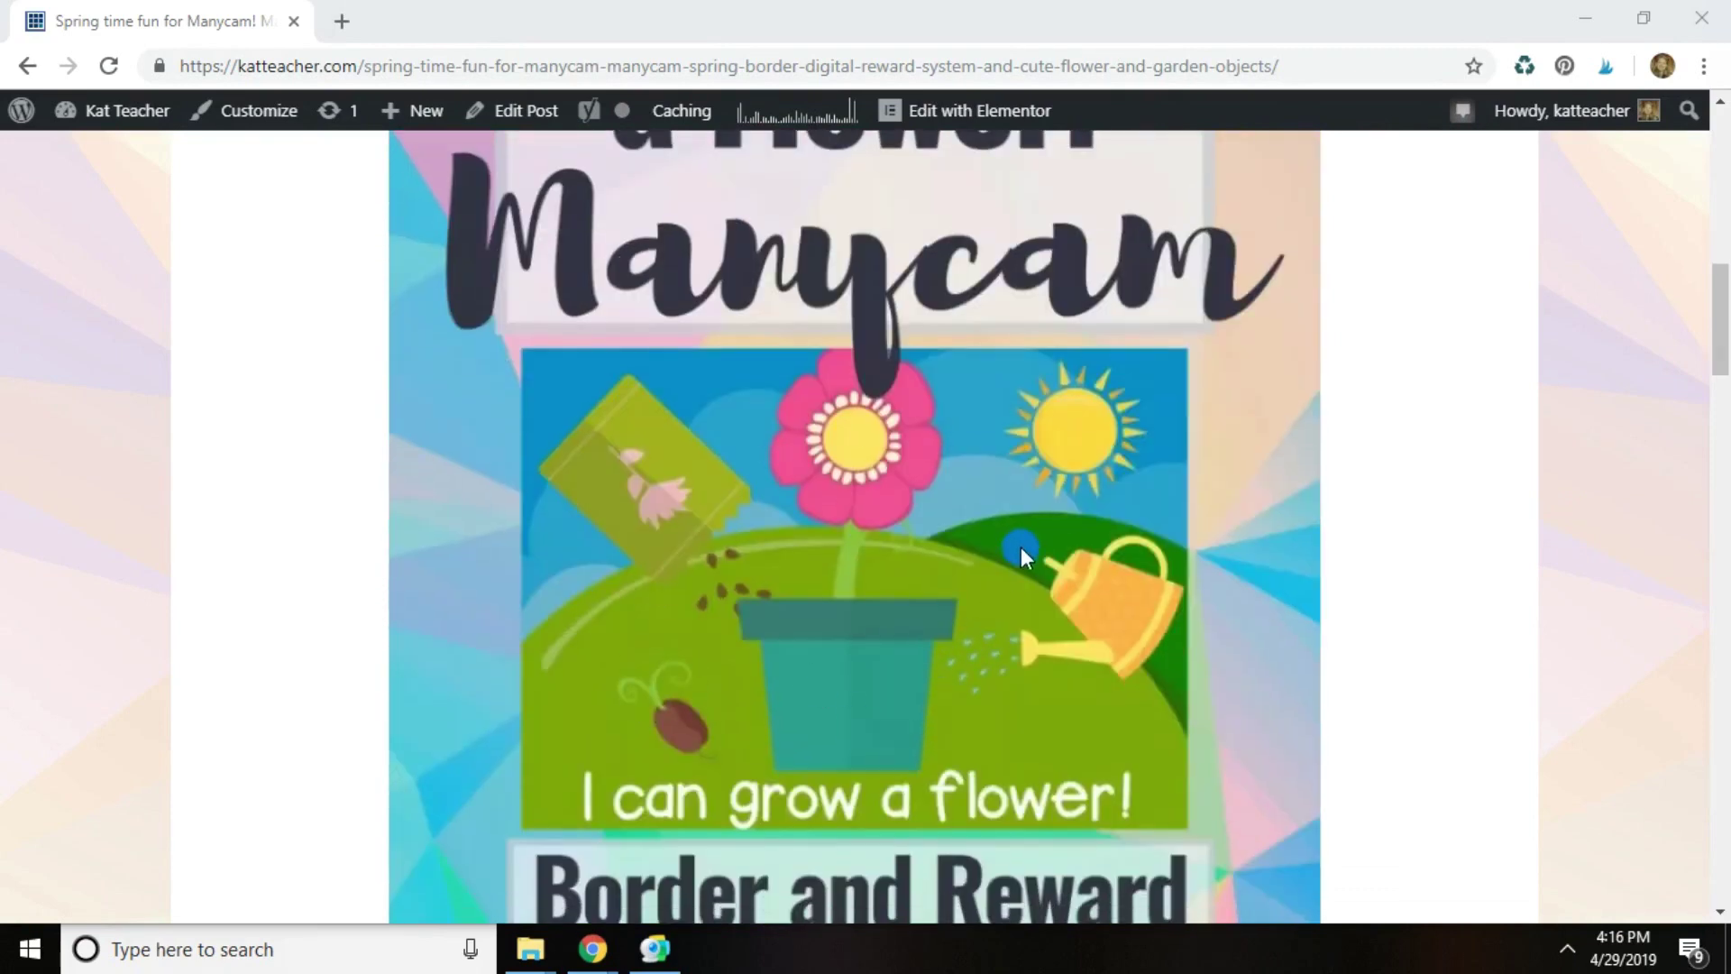
pyautogui.scroll(3, 1020, 547)
pyautogui.scroll(-4, 929, 354)
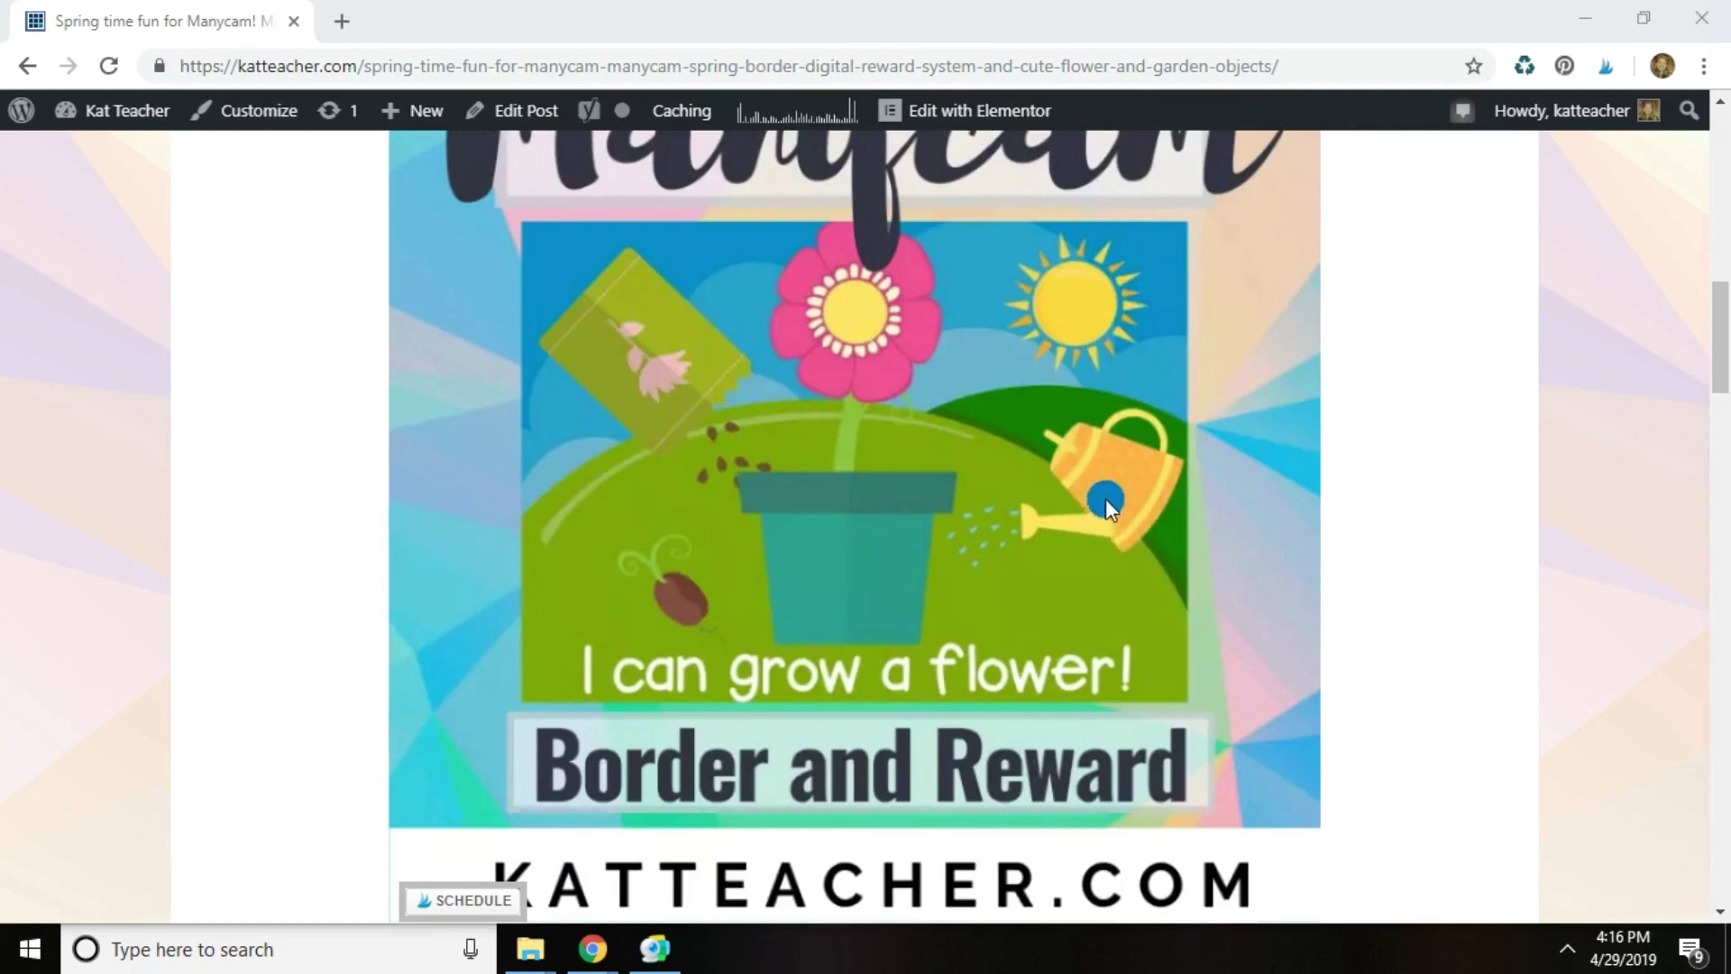
pyautogui.scroll(3, 1106, 500)
pyautogui.scroll(-8, 1154, 397)
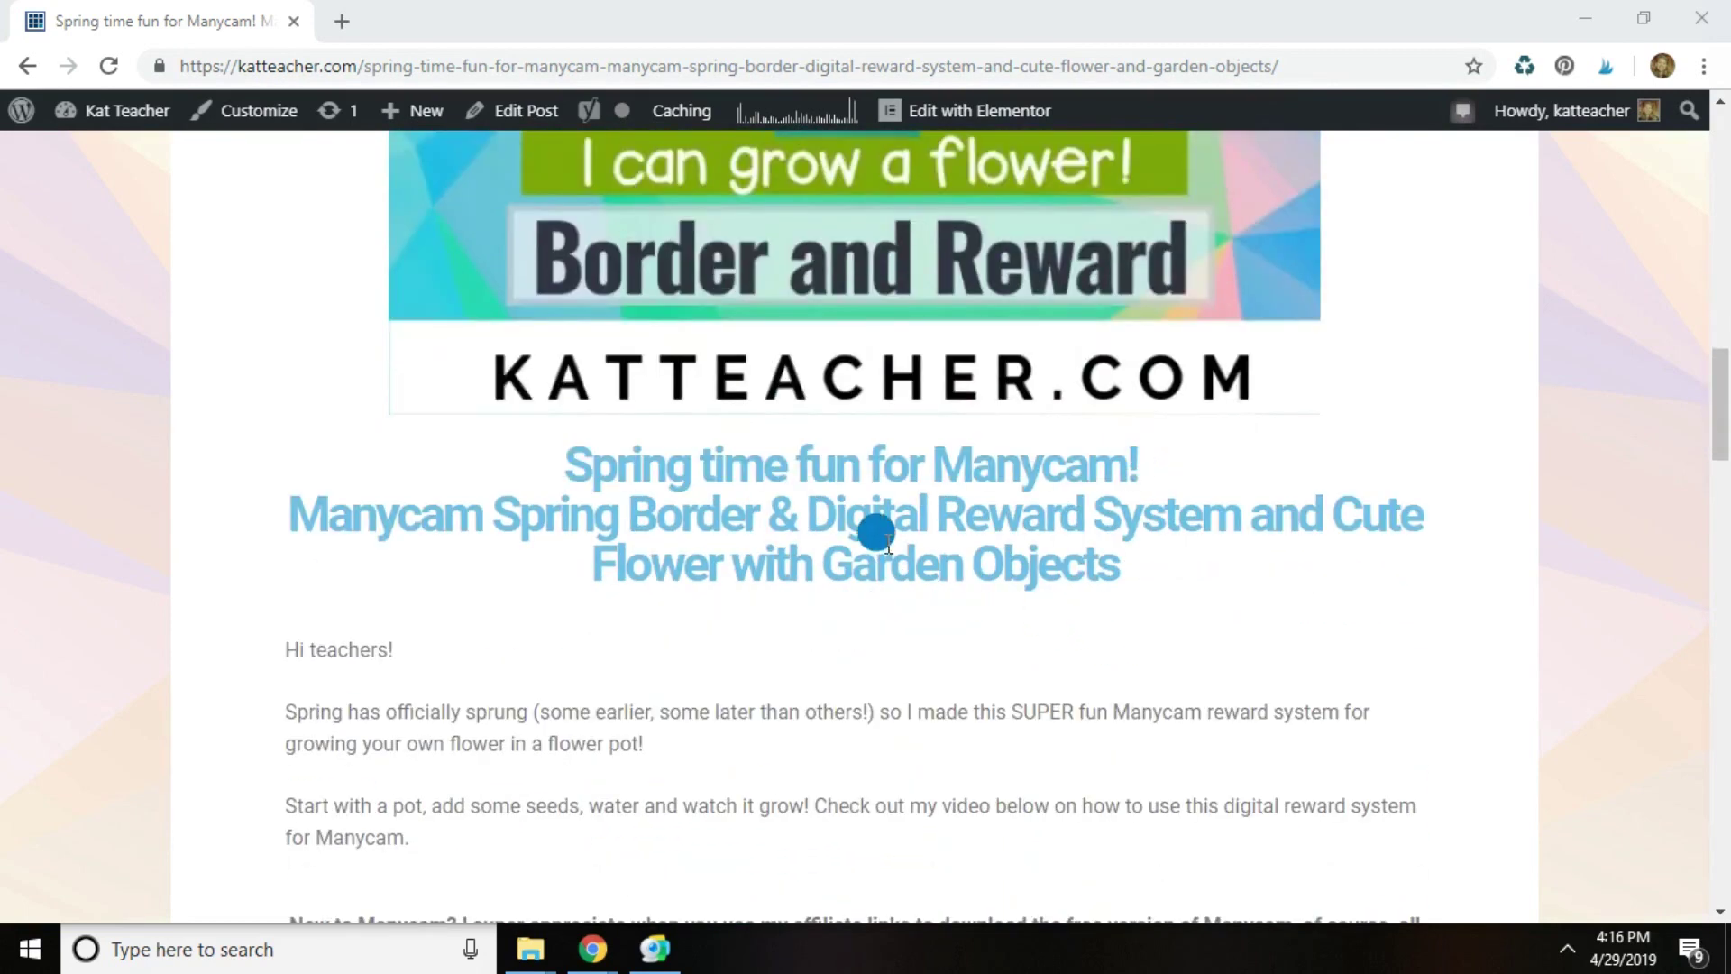
pyautogui.scroll(-3, 870, 541)
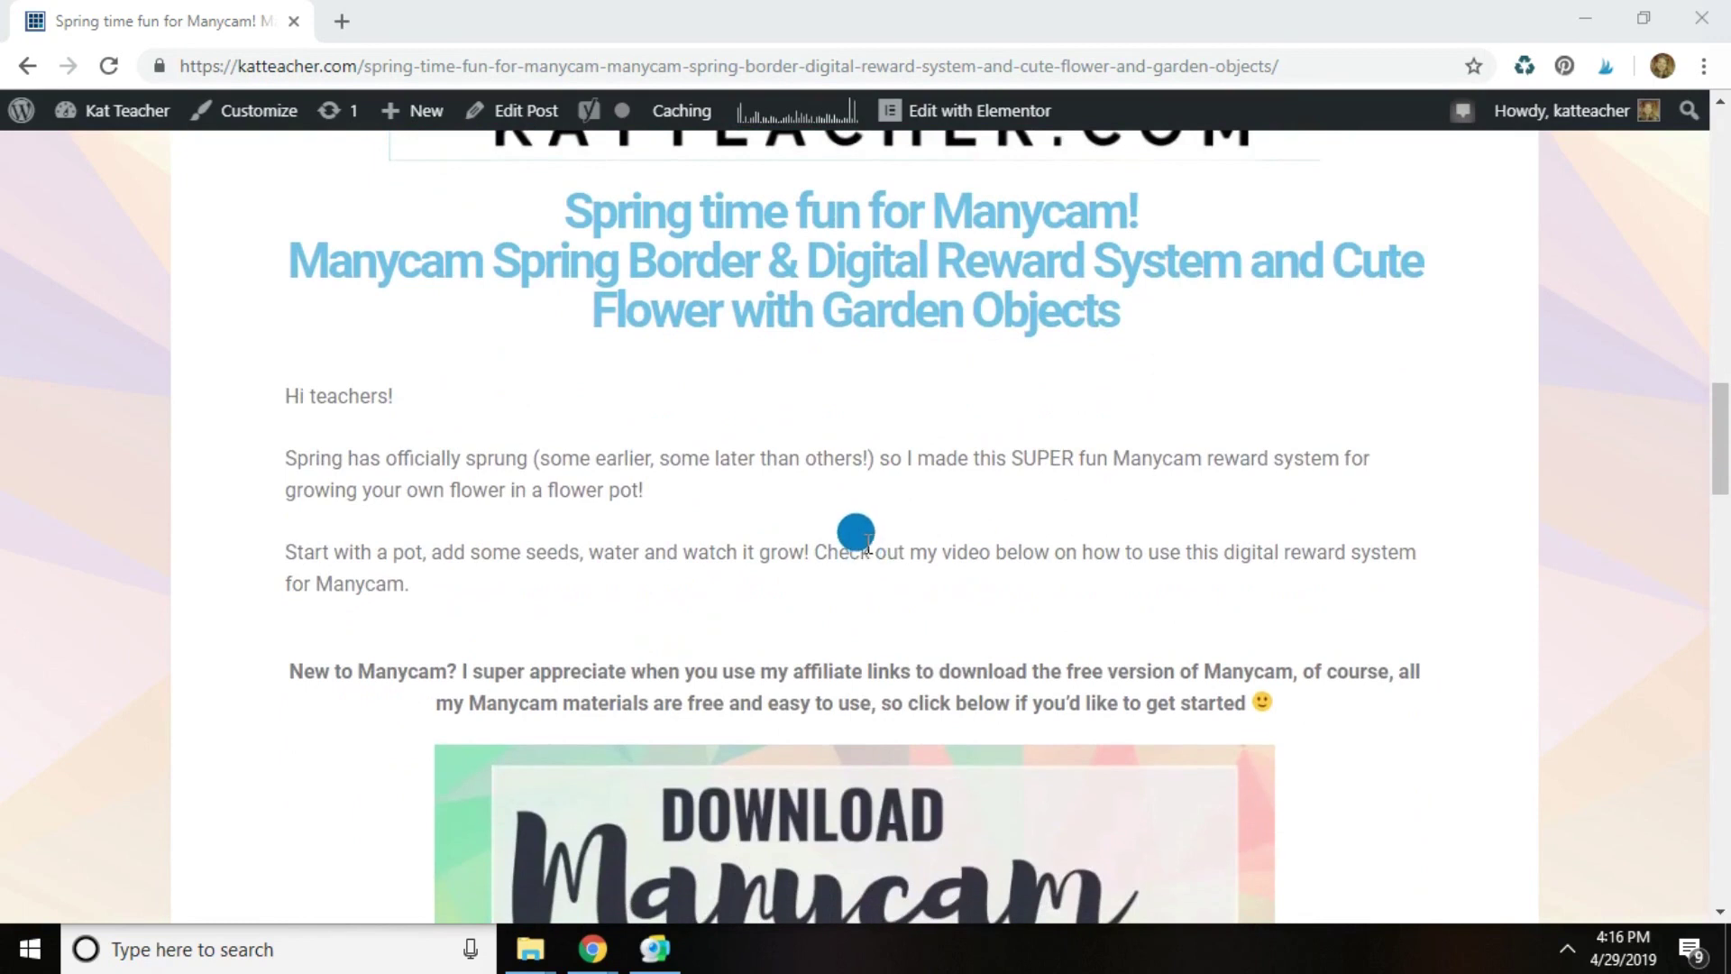
pyautogui.scroll(-4, 866, 541)
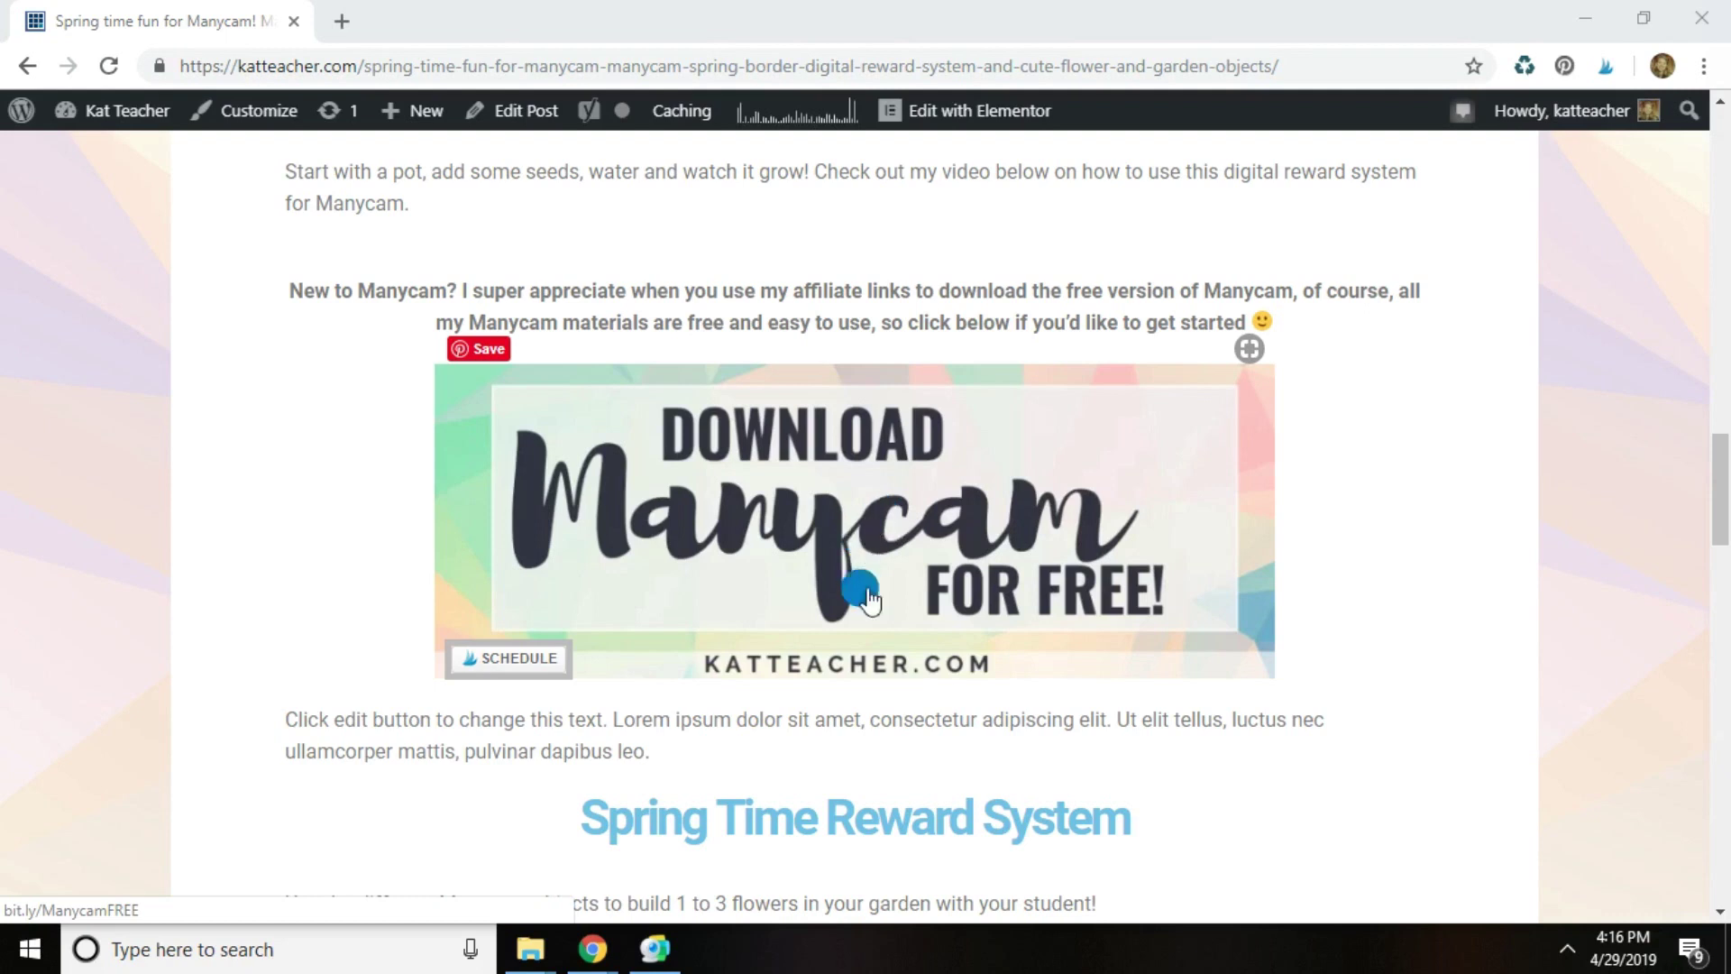
pyautogui.scroll(-4, 831, 631)
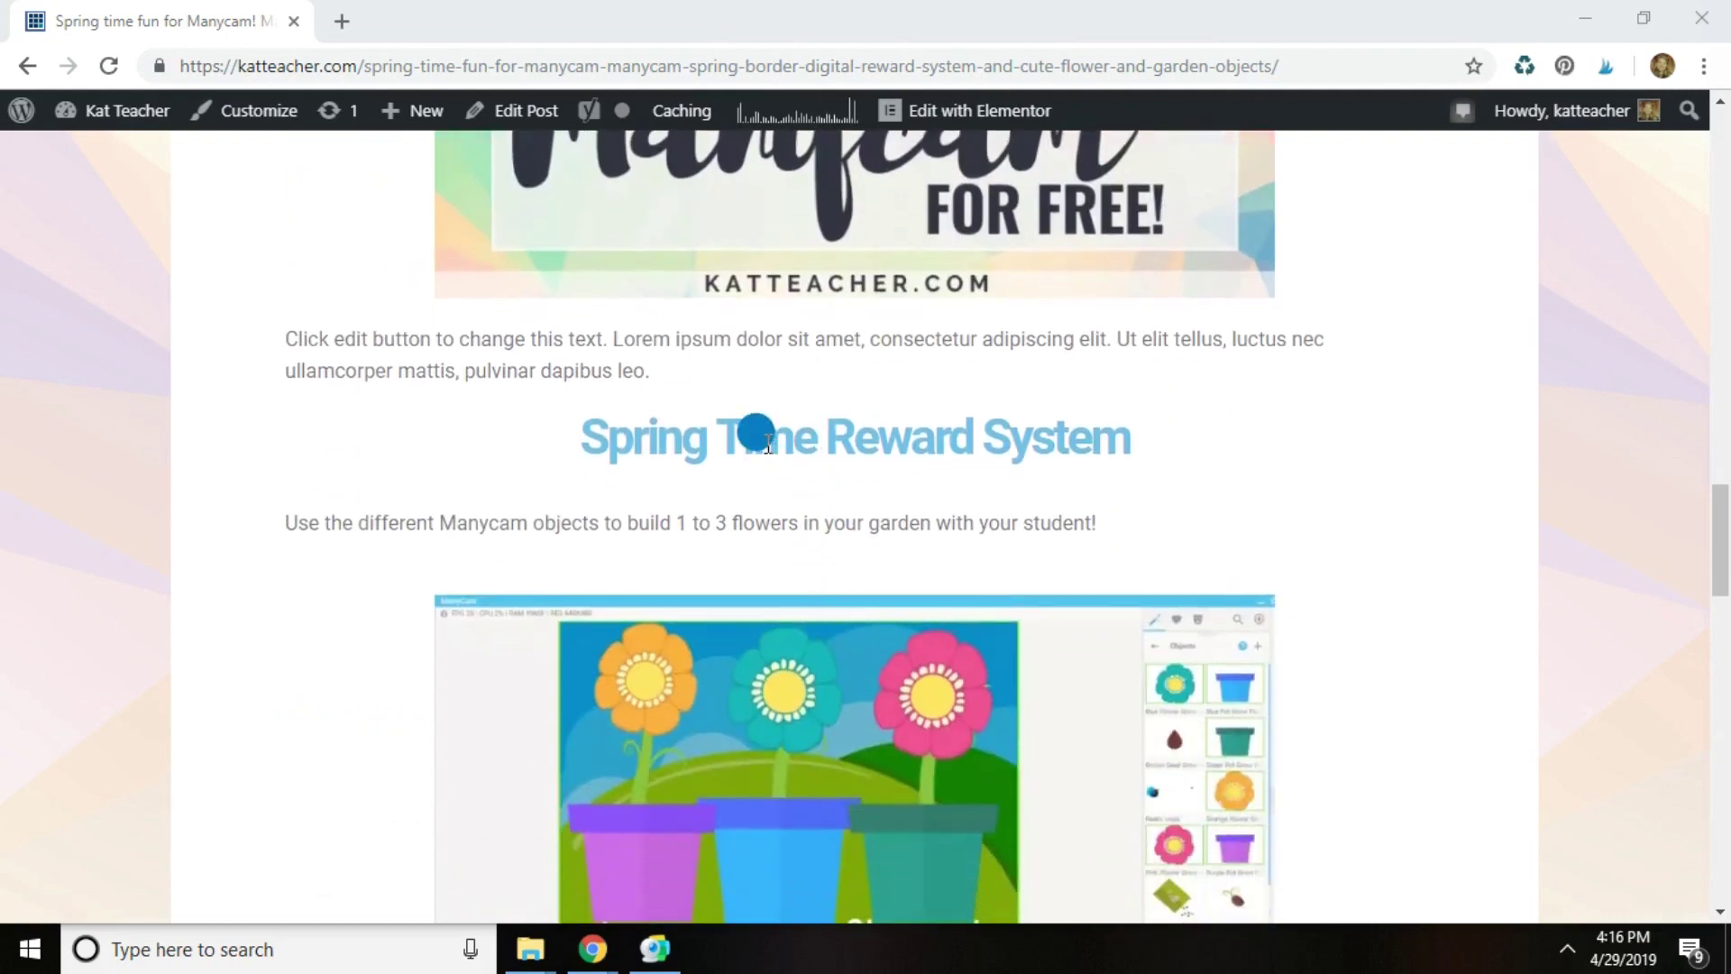
pyautogui.scroll(-3, 768, 446)
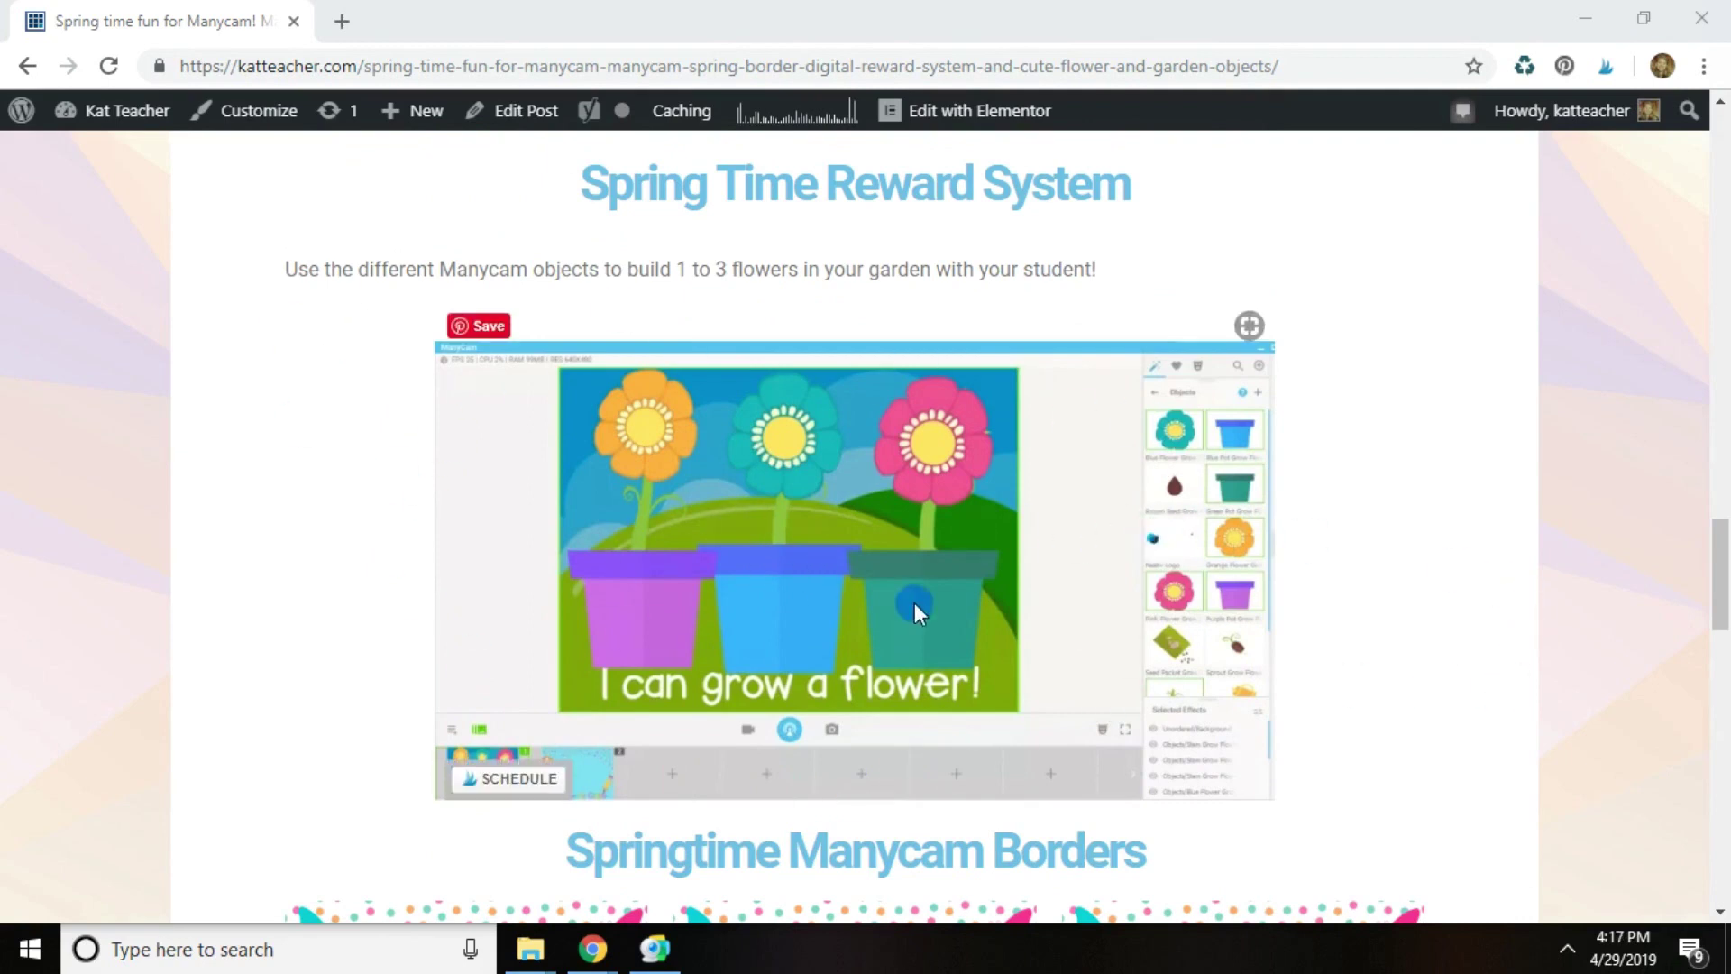
pyautogui.scroll(15, 954, 587)
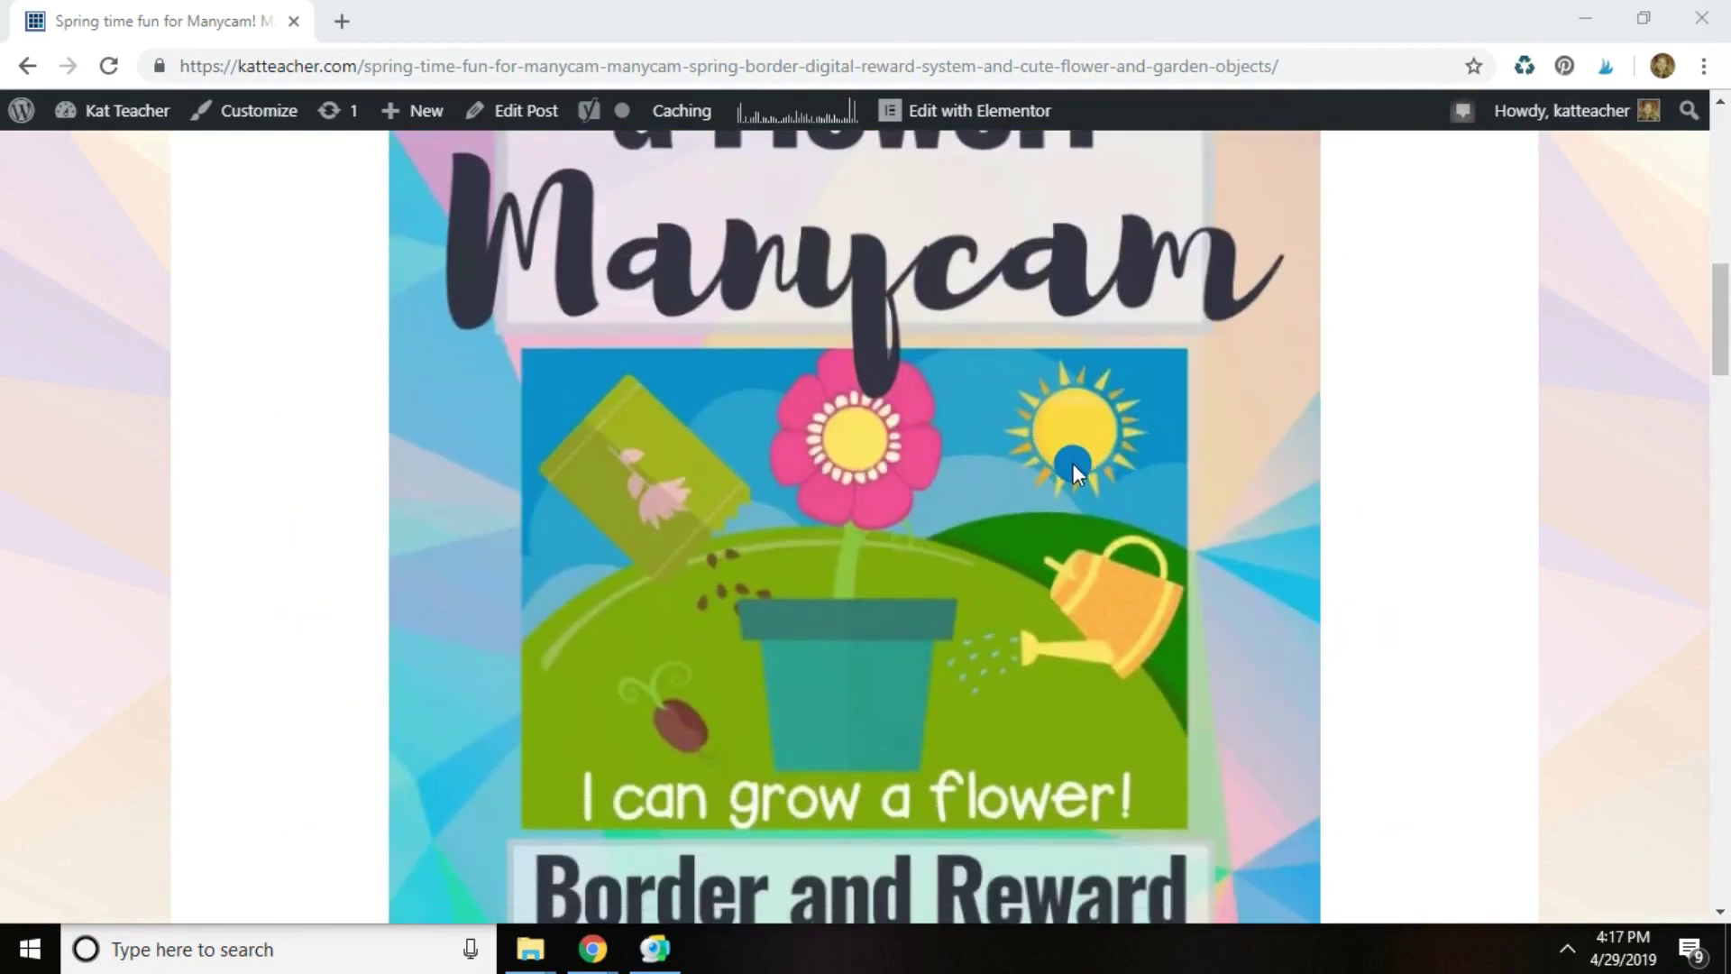
pyautogui.scroll(-15, 1073, 487)
pyautogui.scroll(-10, 1082, 518)
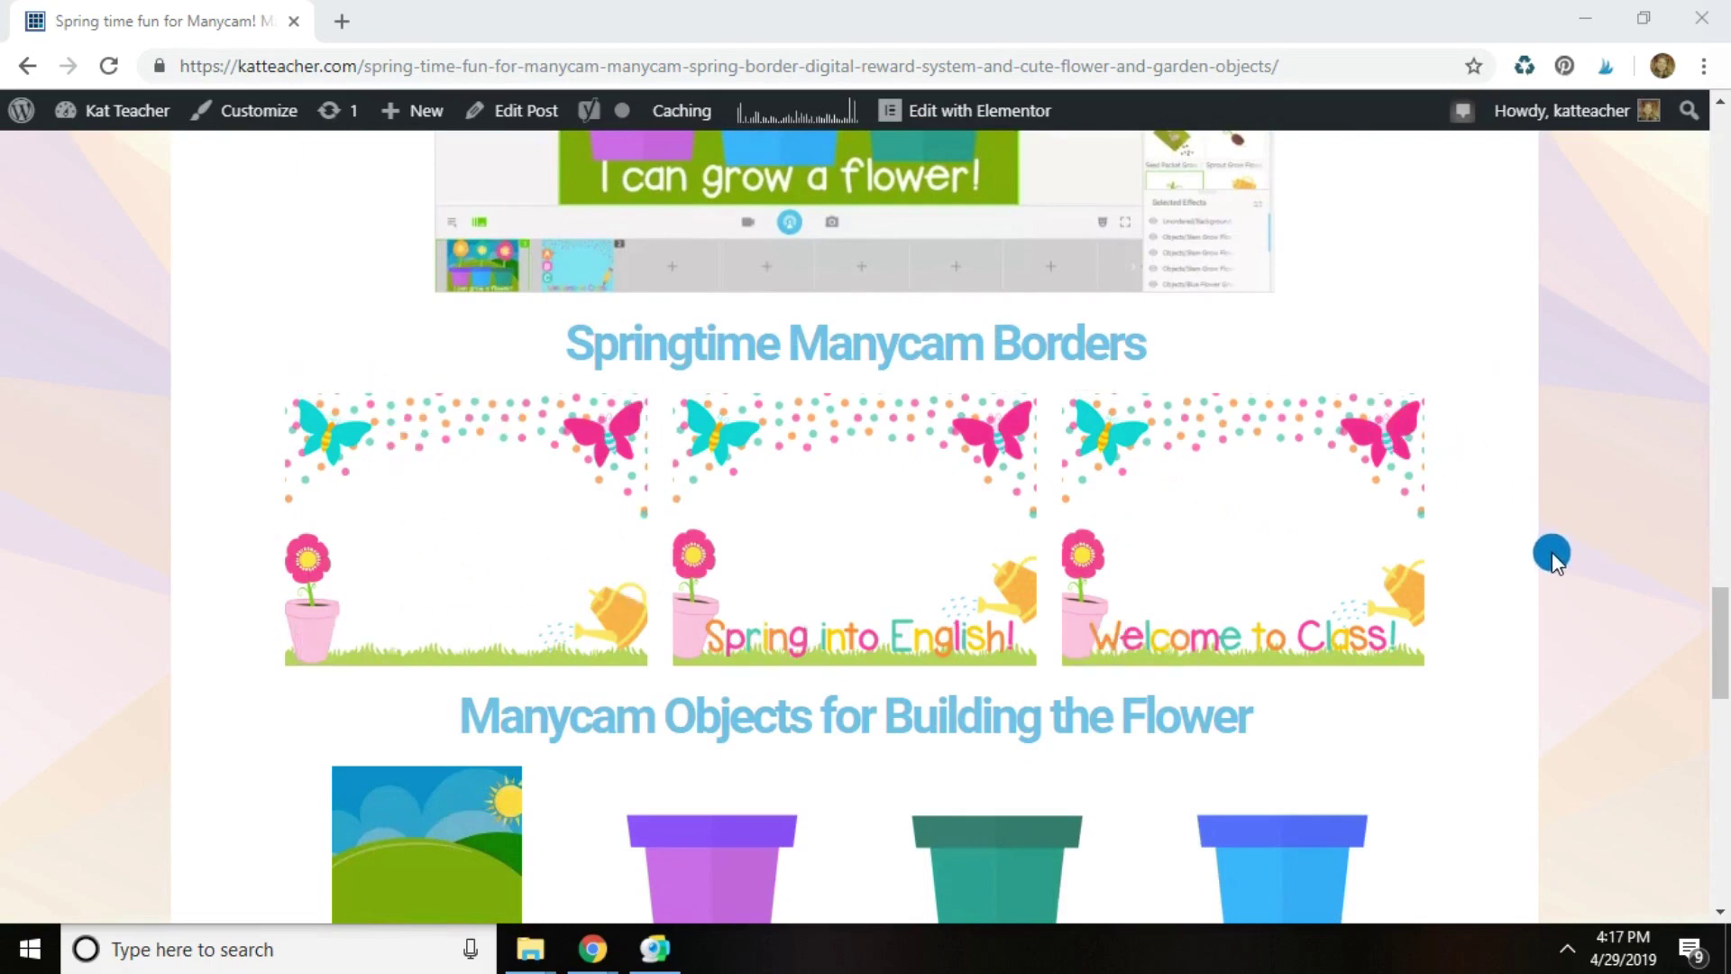
pyautogui.scroll(-6, 1525, 533)
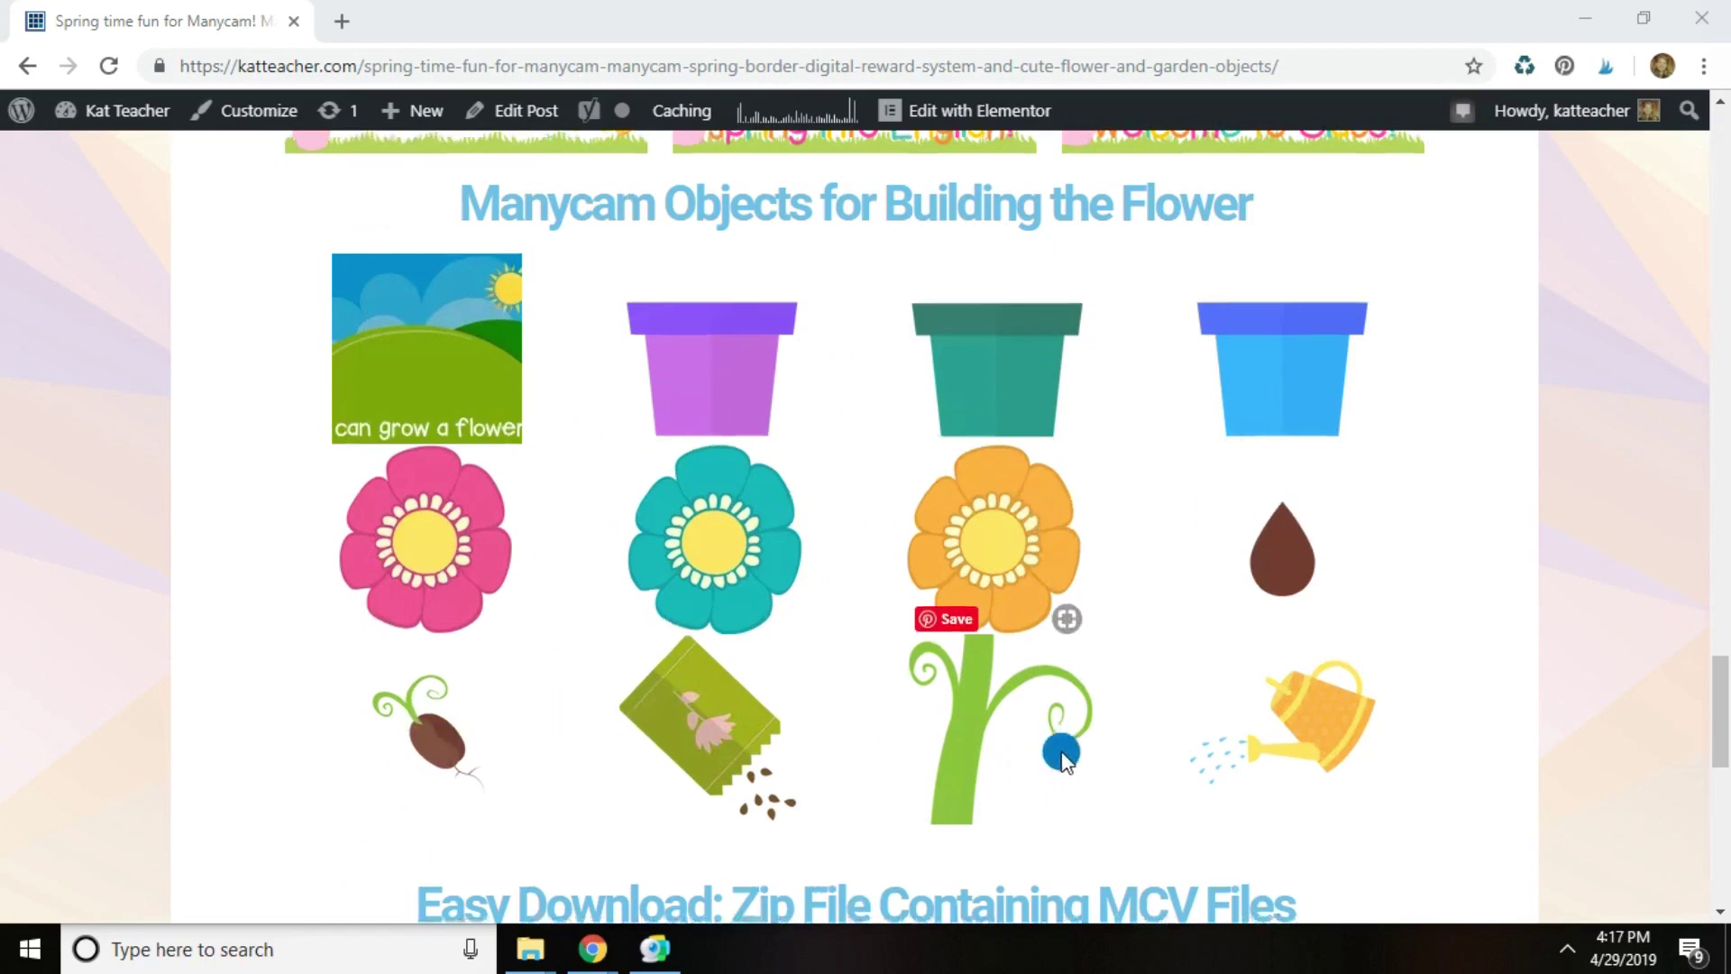
pyautogui.scroll(-3, 1062, 757)
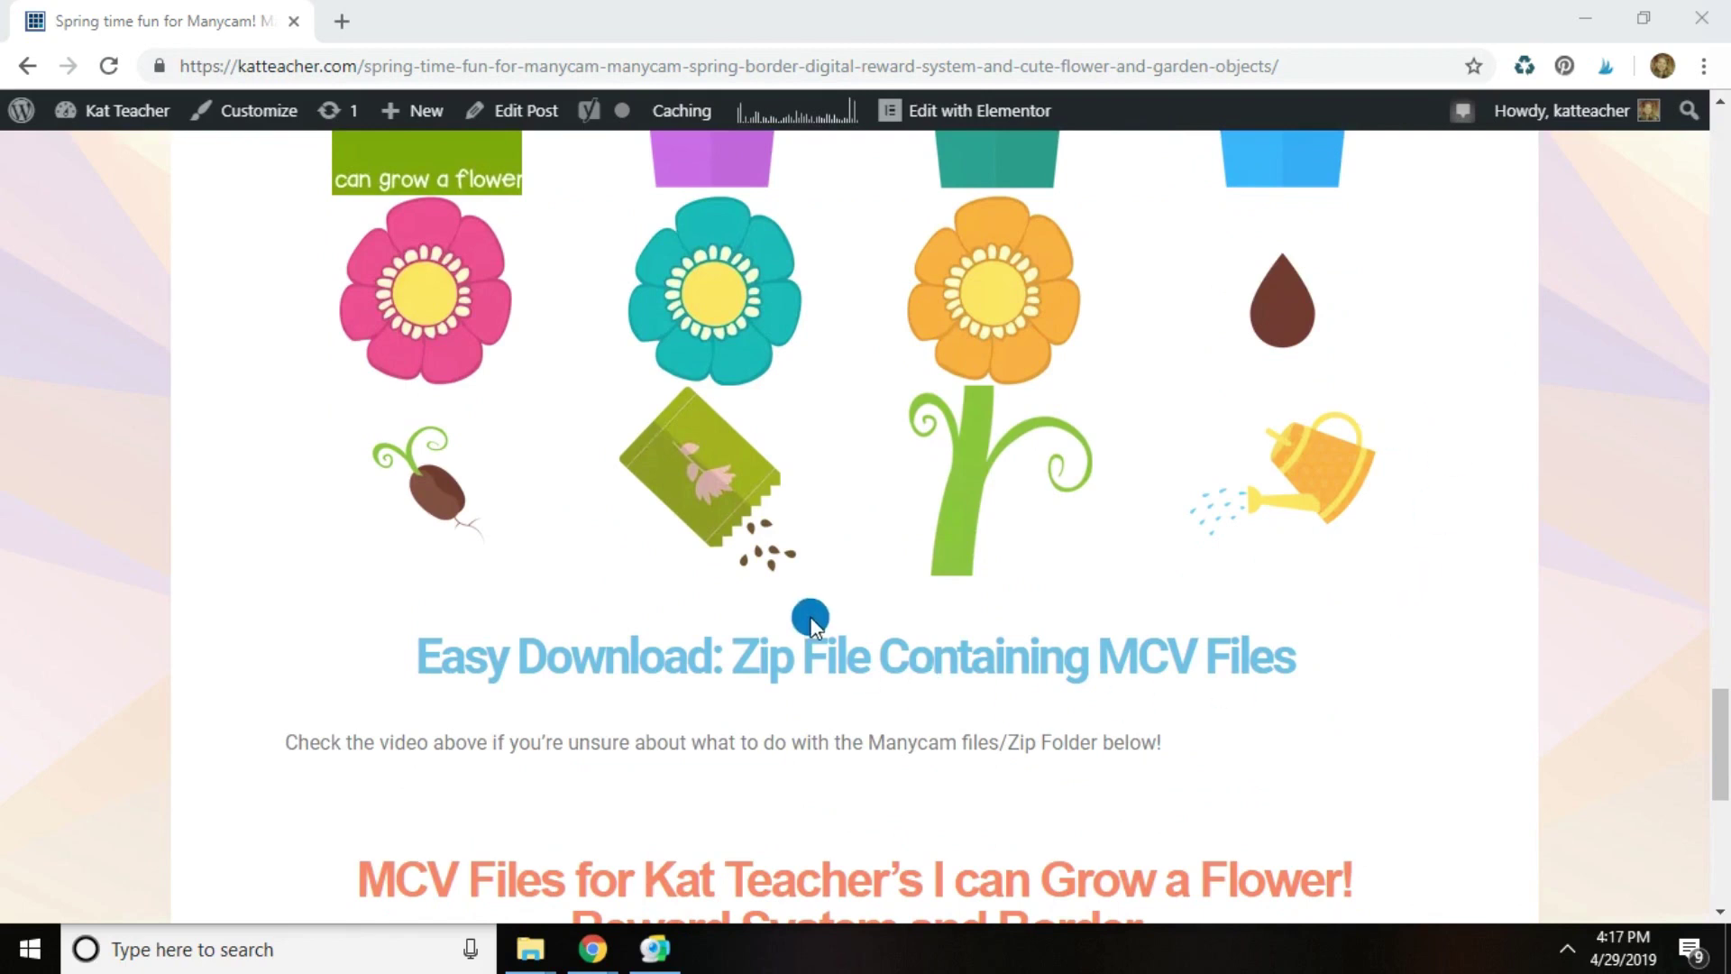
pyautogui.scroll(-3, 794, 619)
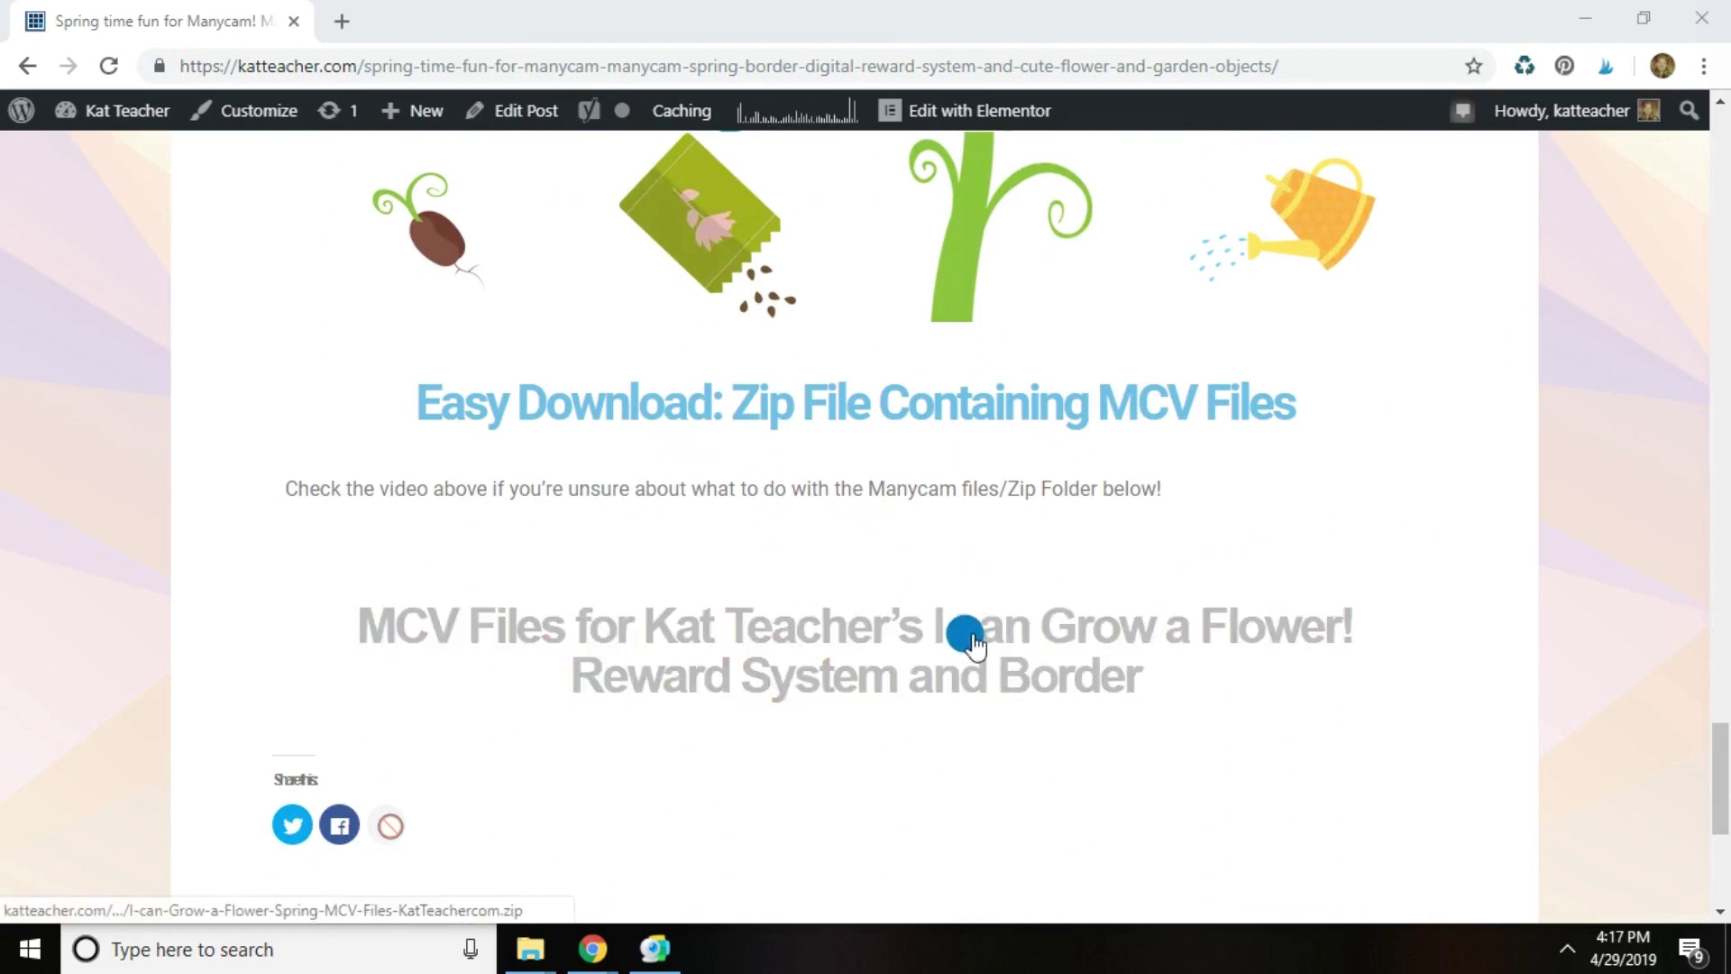
pyautogui.click(963, 676)
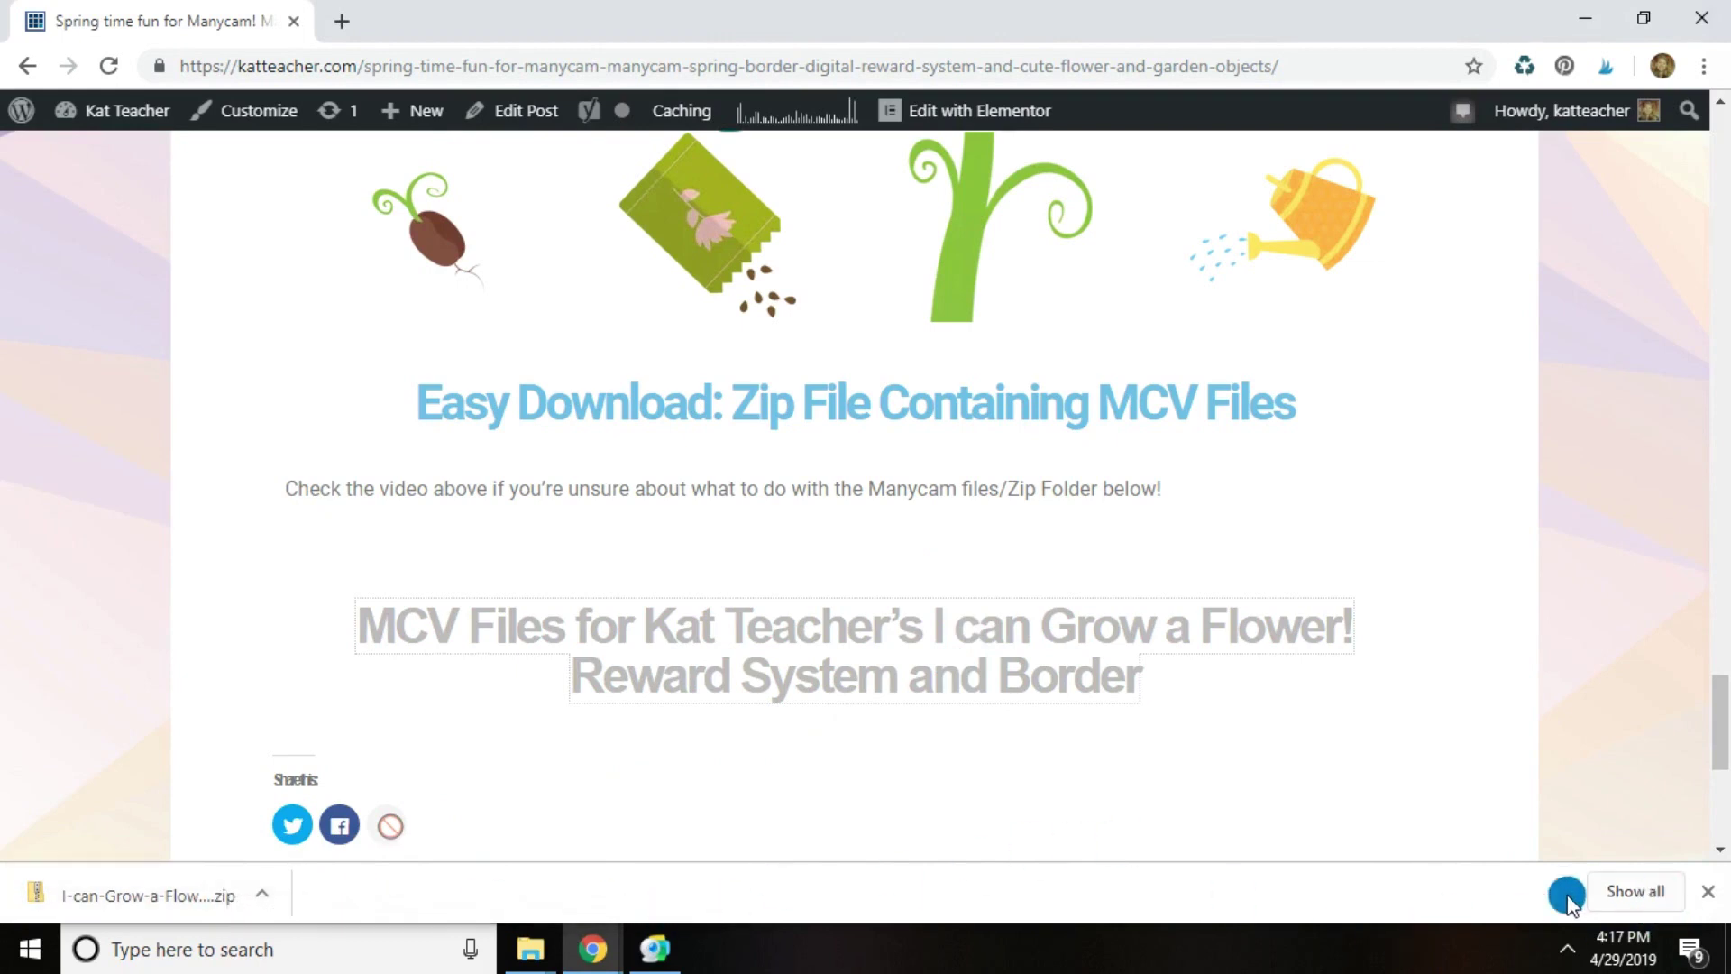
# - Open the zip's folder in Large icons view and open all 15 flower MCV files in ManyCam
pyautogui.click(193, 889)
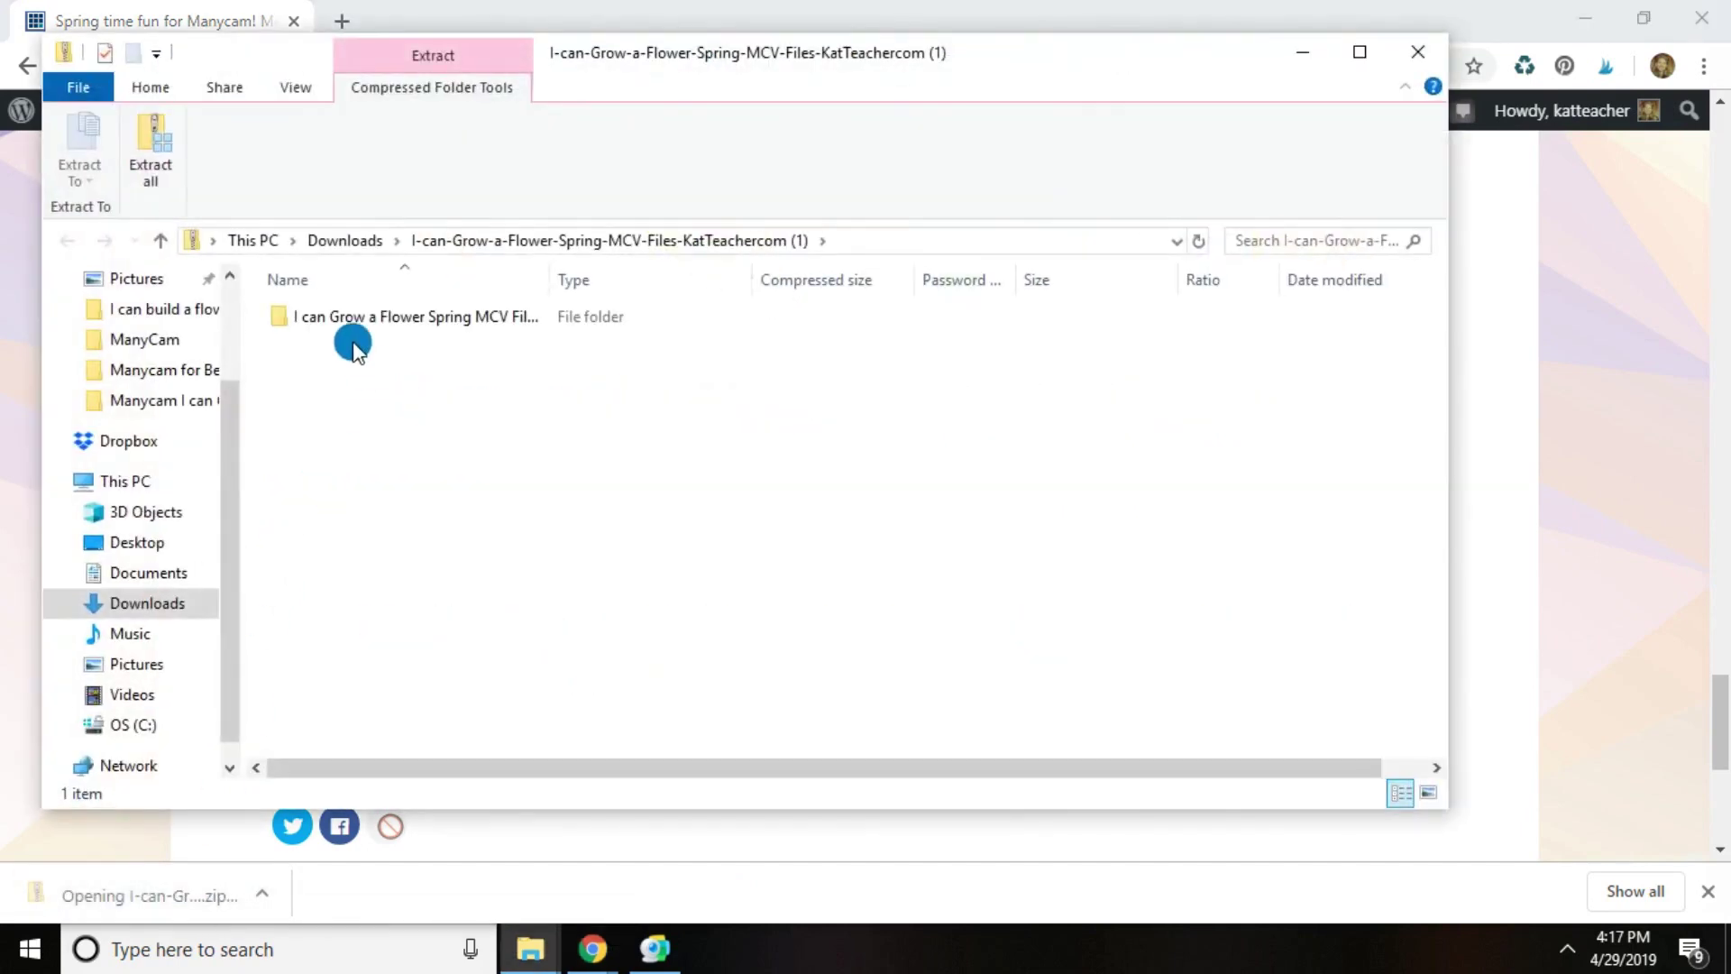
pyautogui.doubleClick(355, 318)
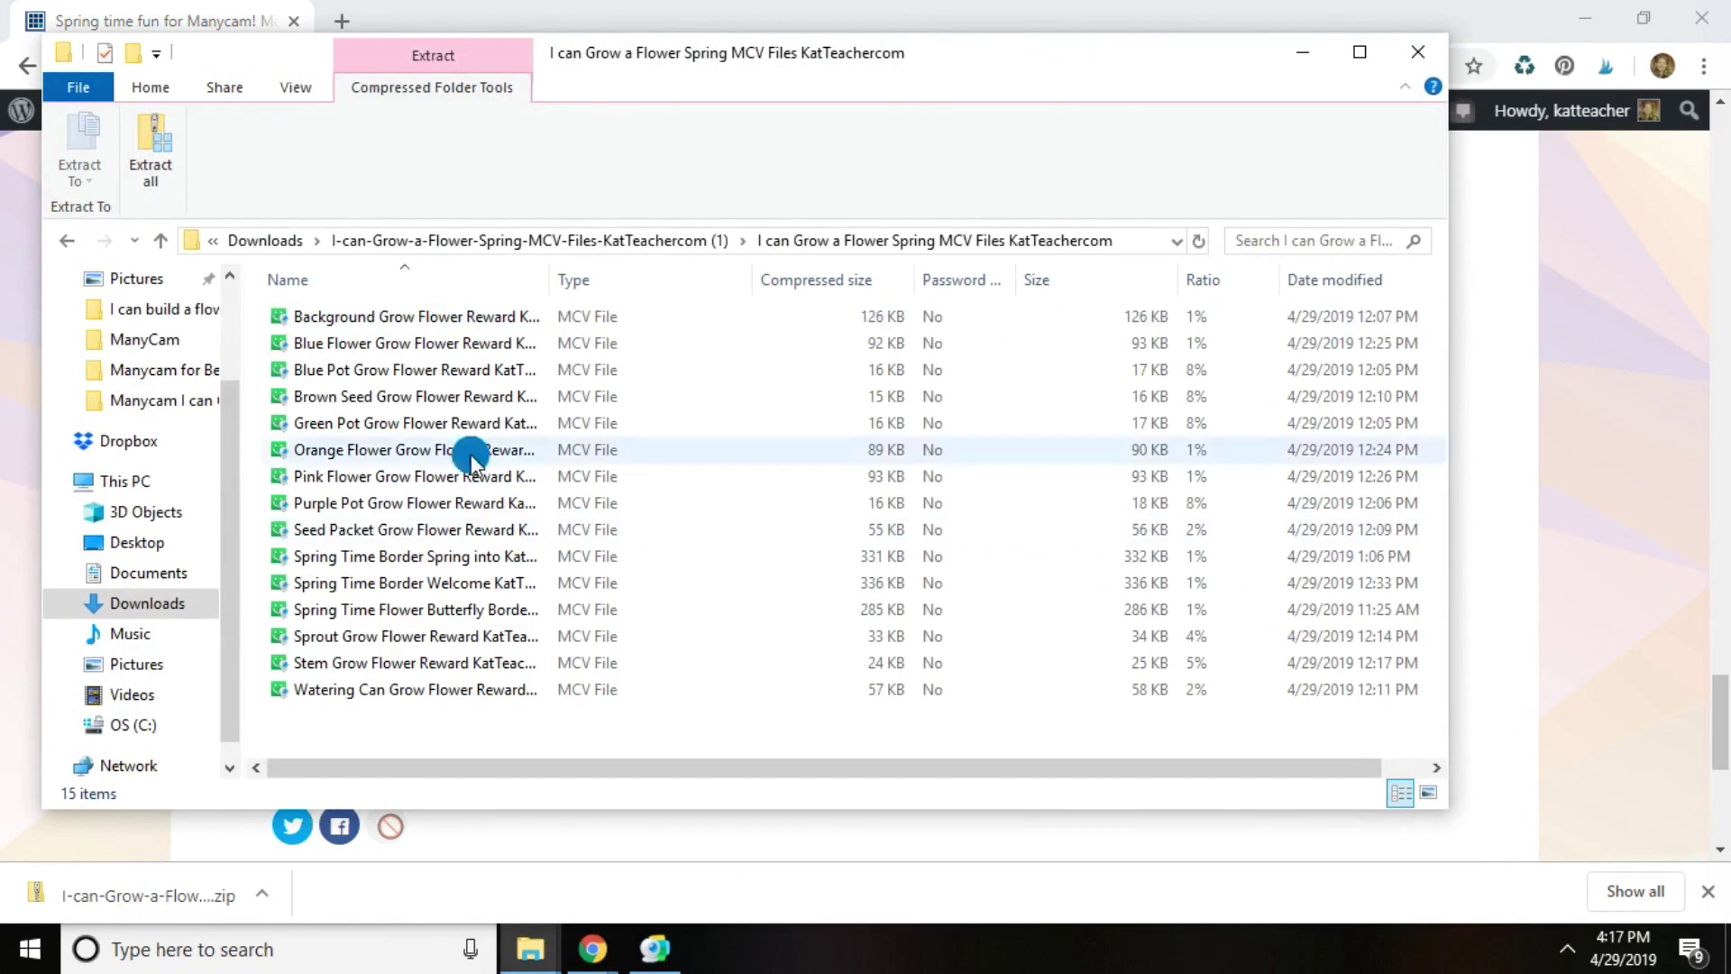
pyautogui.click(1418, 793)
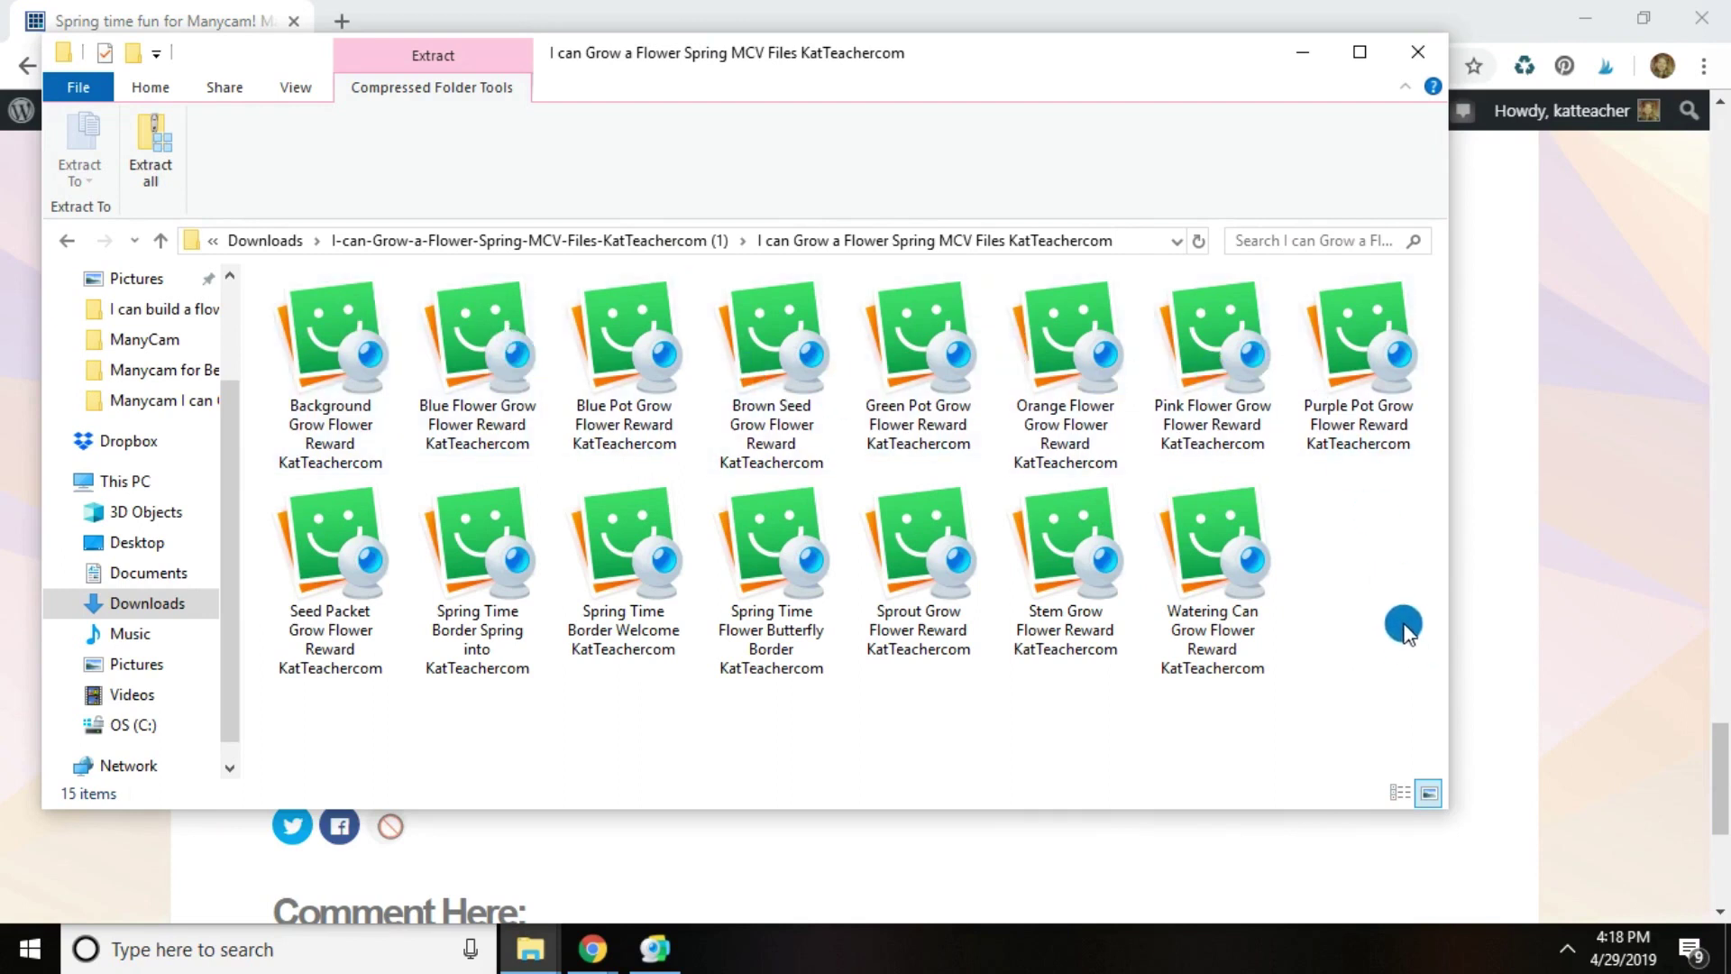
pyautogui.moveTo(1403, 631); pyautogui.dragTo(332, 307)
pyautogui.rightClick(463, 388)
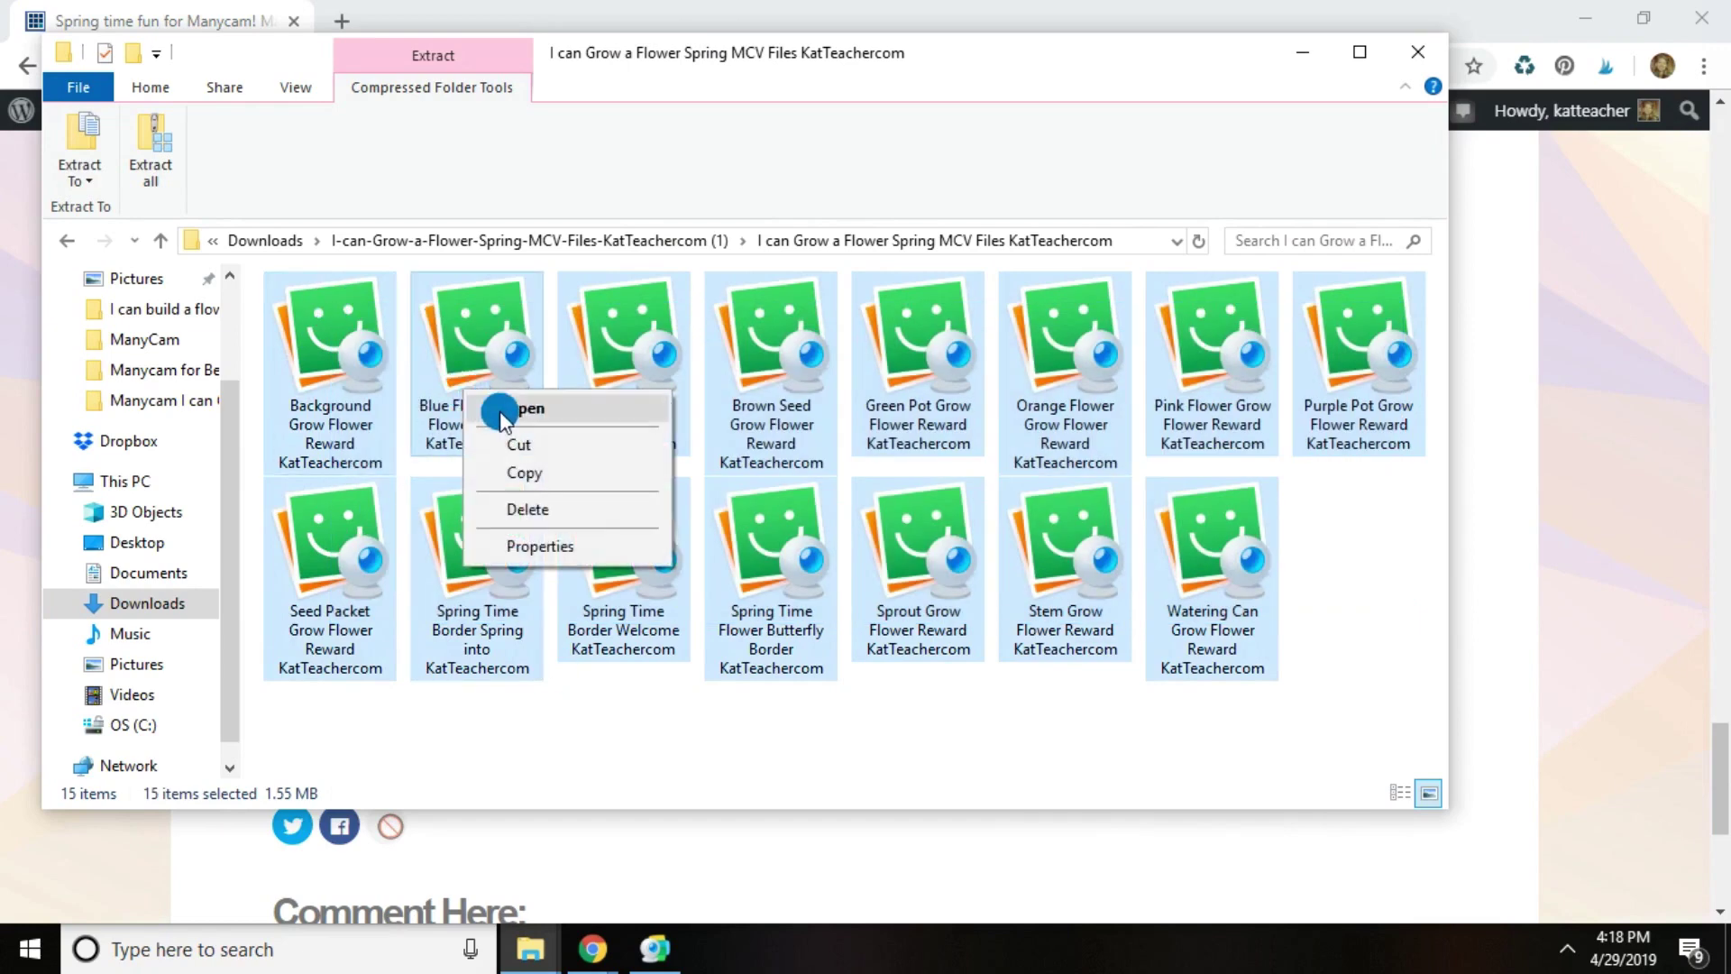
pyautogui.click(501, 411)
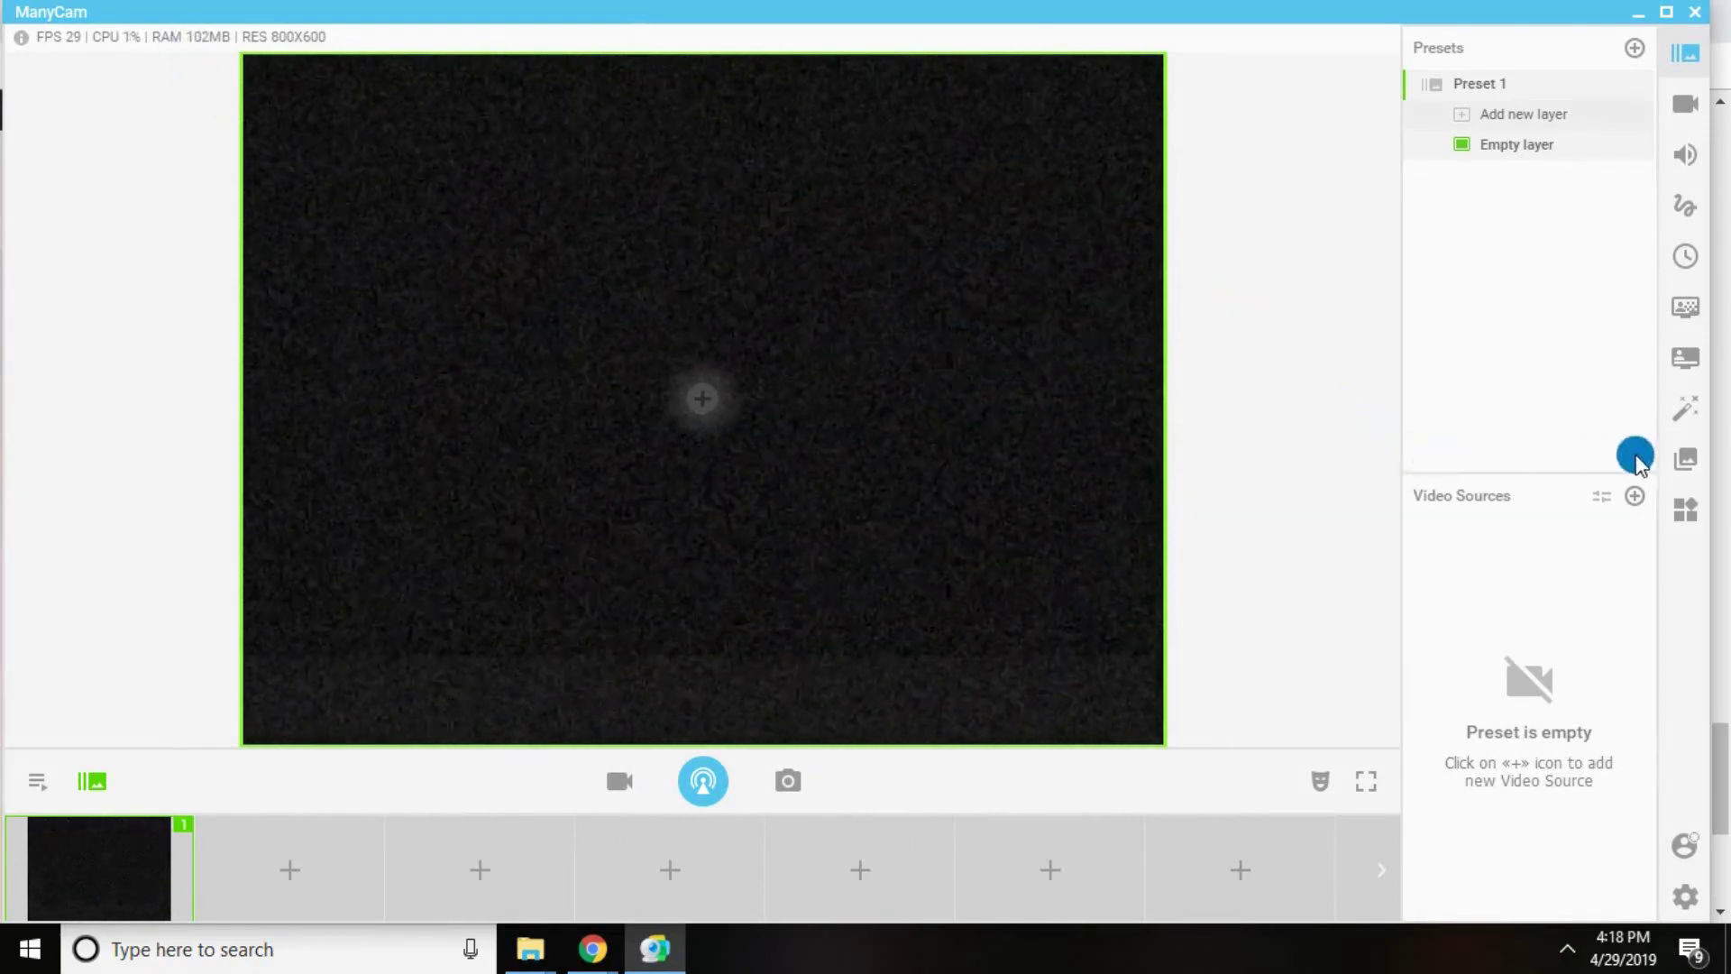
# - Browse the effects collections through the Objects folder to the Borders folder
pyautogui.click(1683, 417)
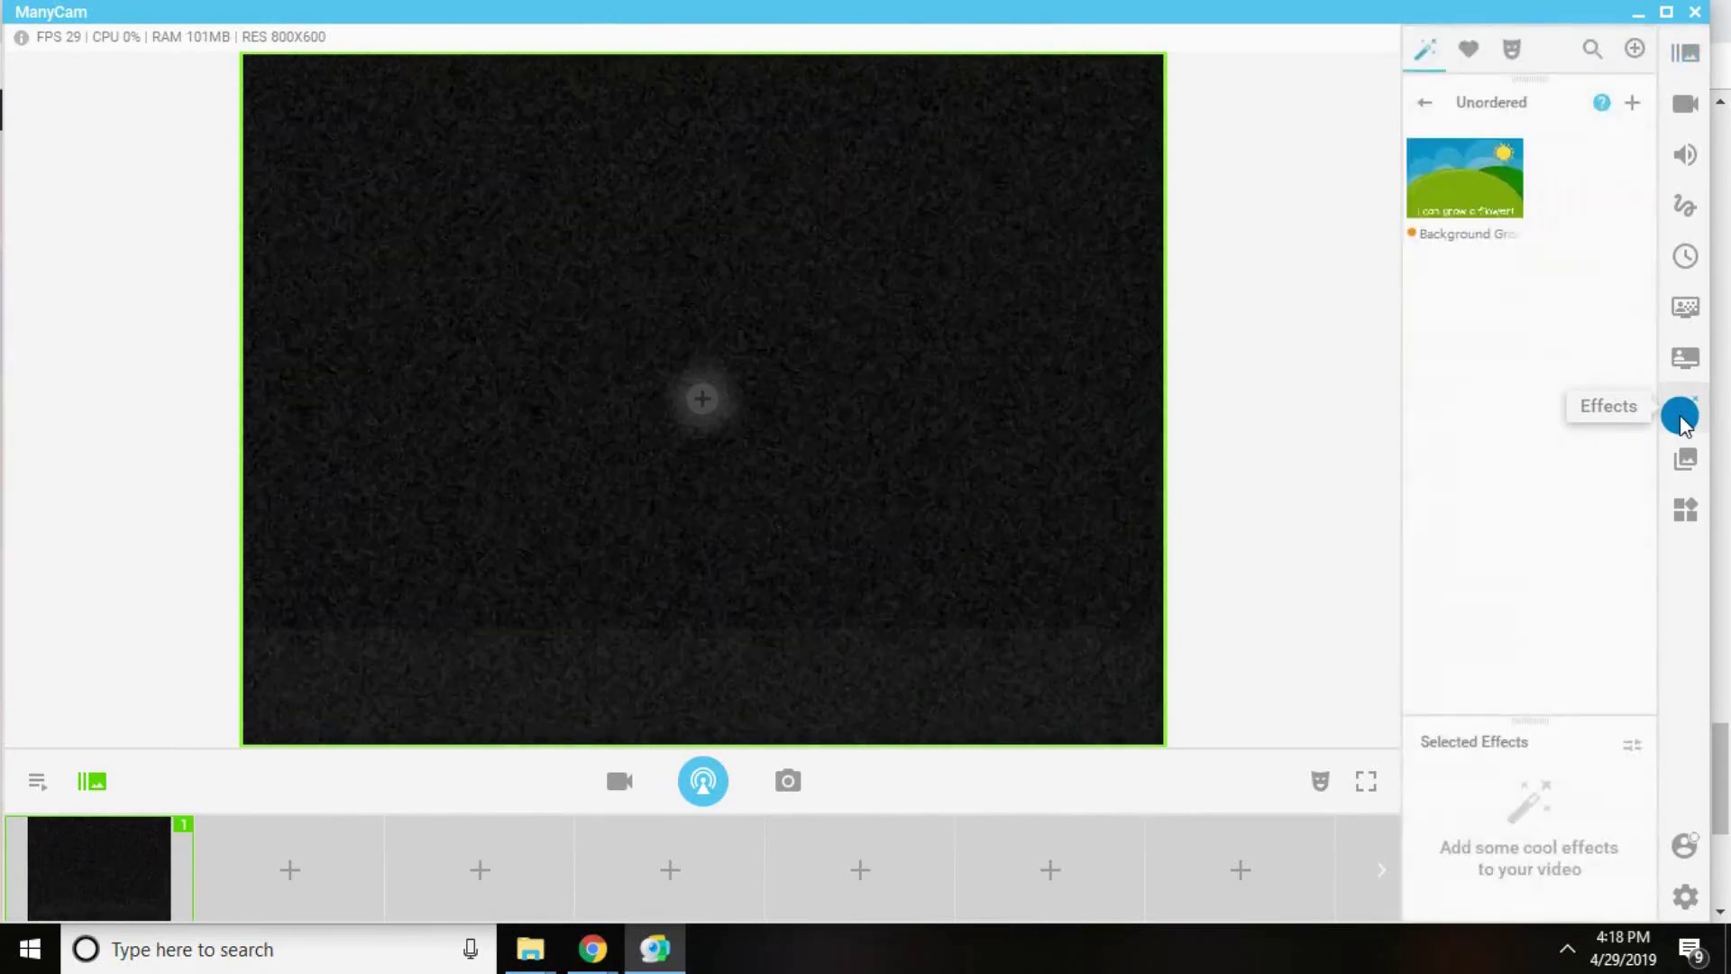
pyautogui.click(1424, 102)
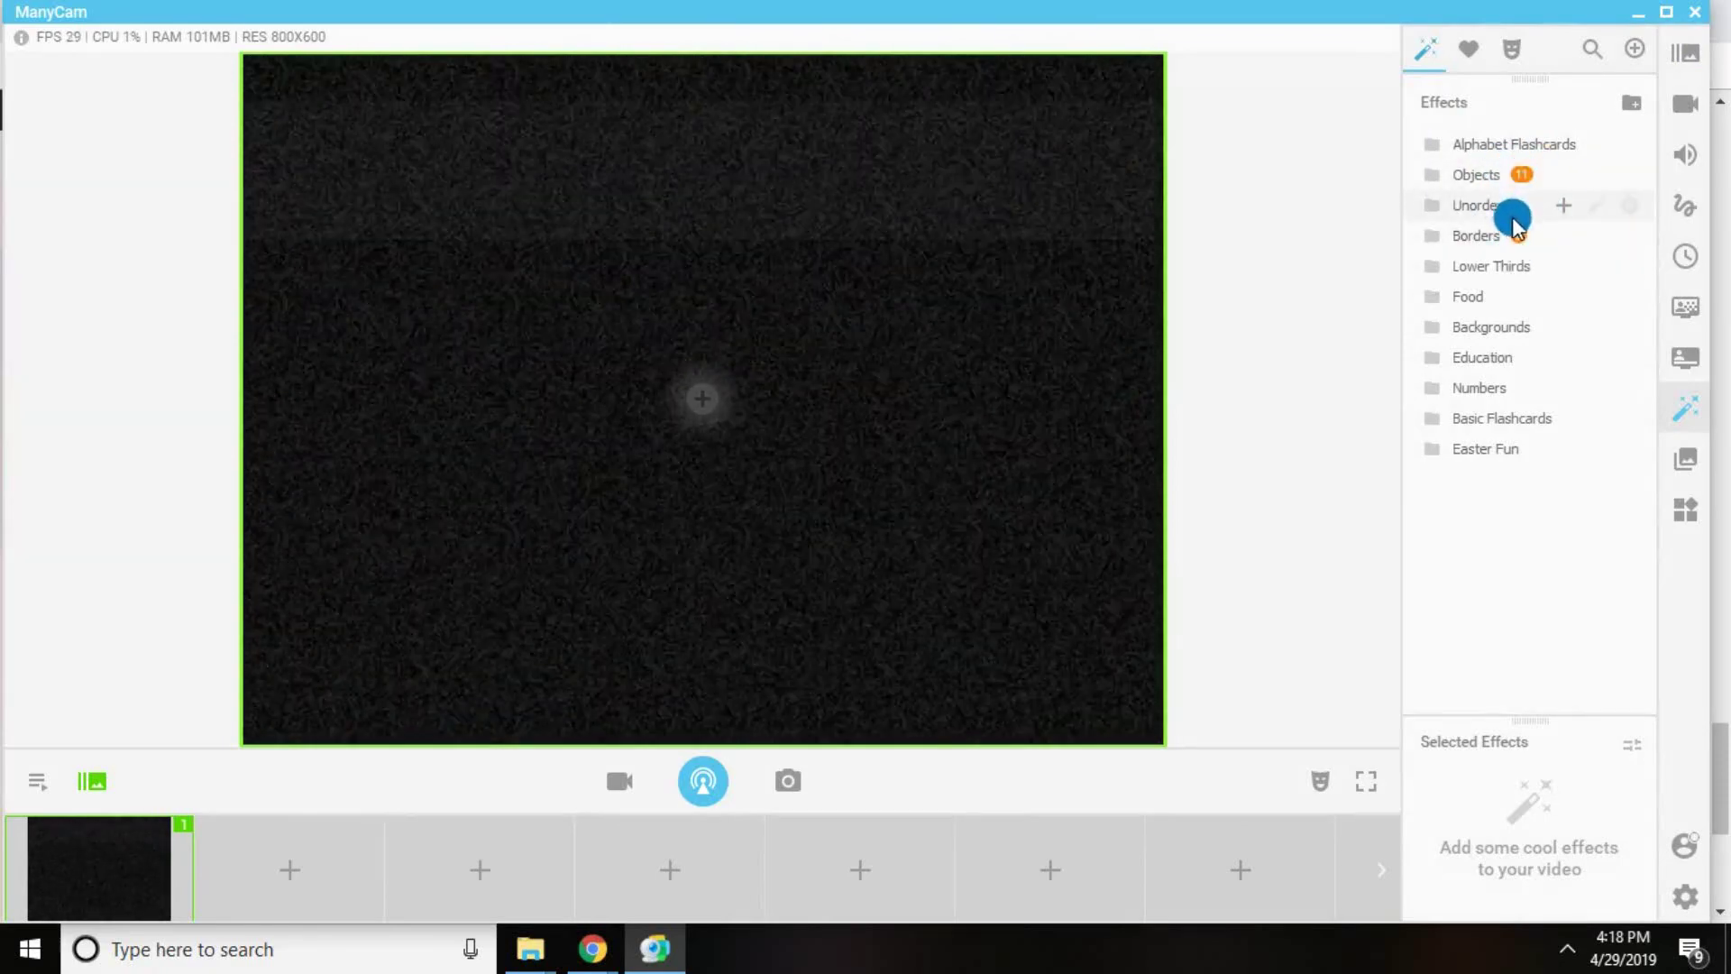
pyautogui.click(1481, 177)
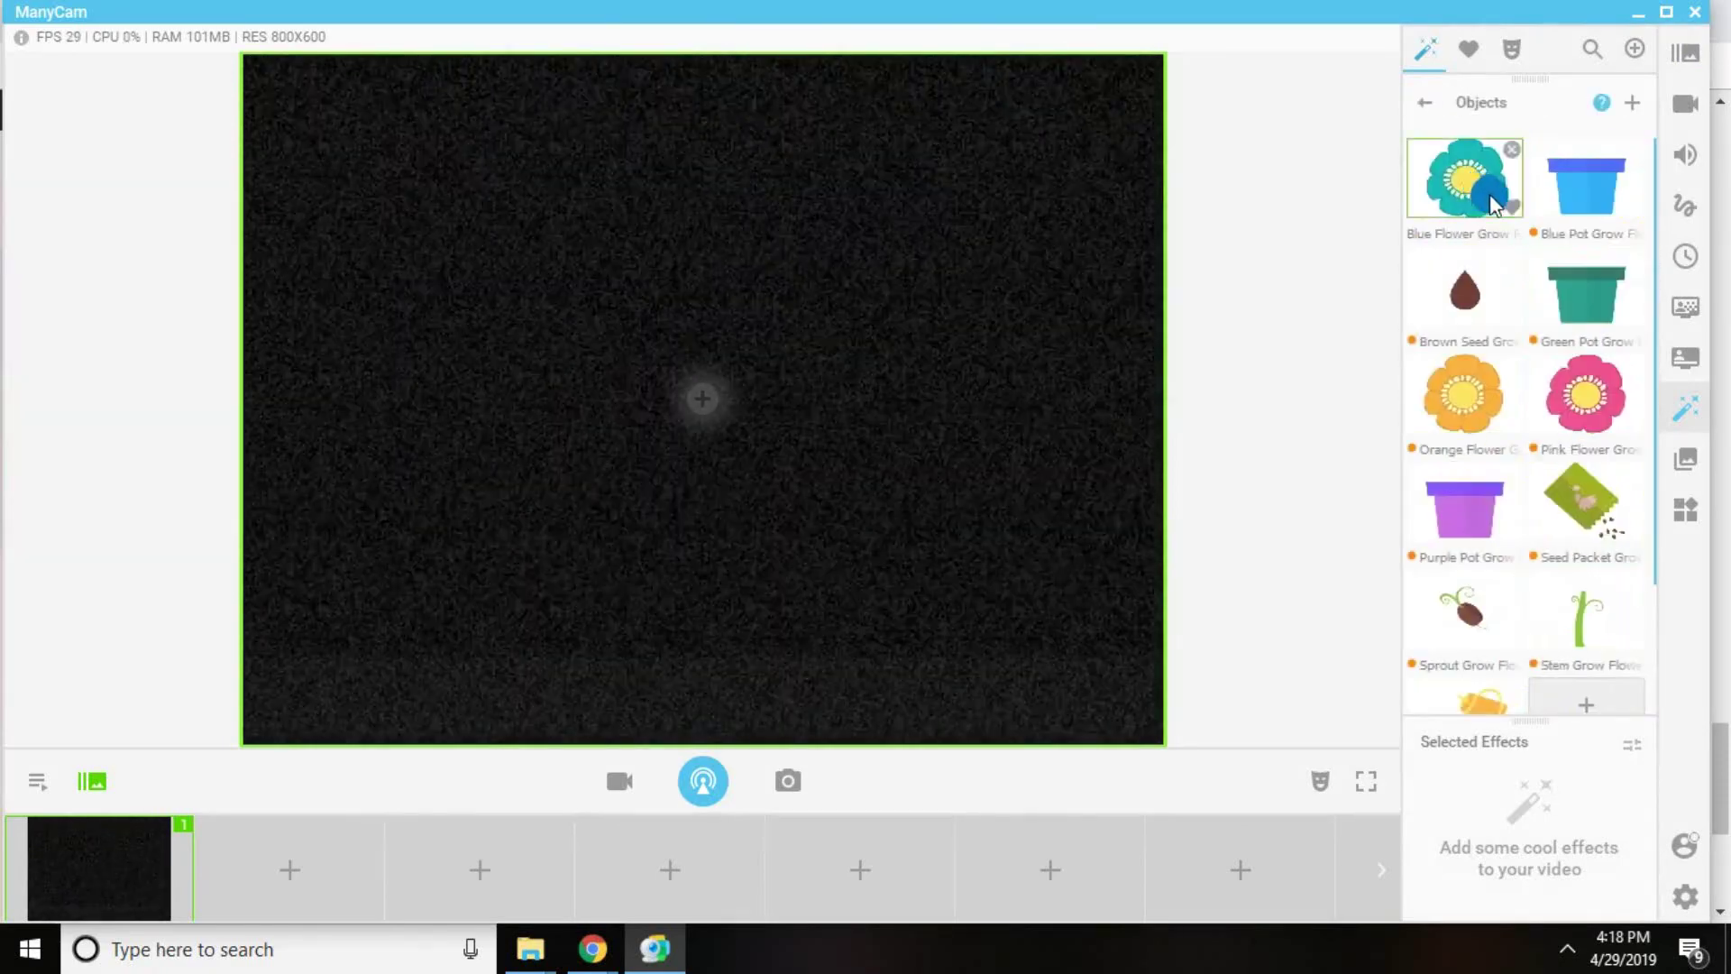
pyautogui.scroll(-3, 1545, 302)
pyautogui.scroll(3, 1488, 505)
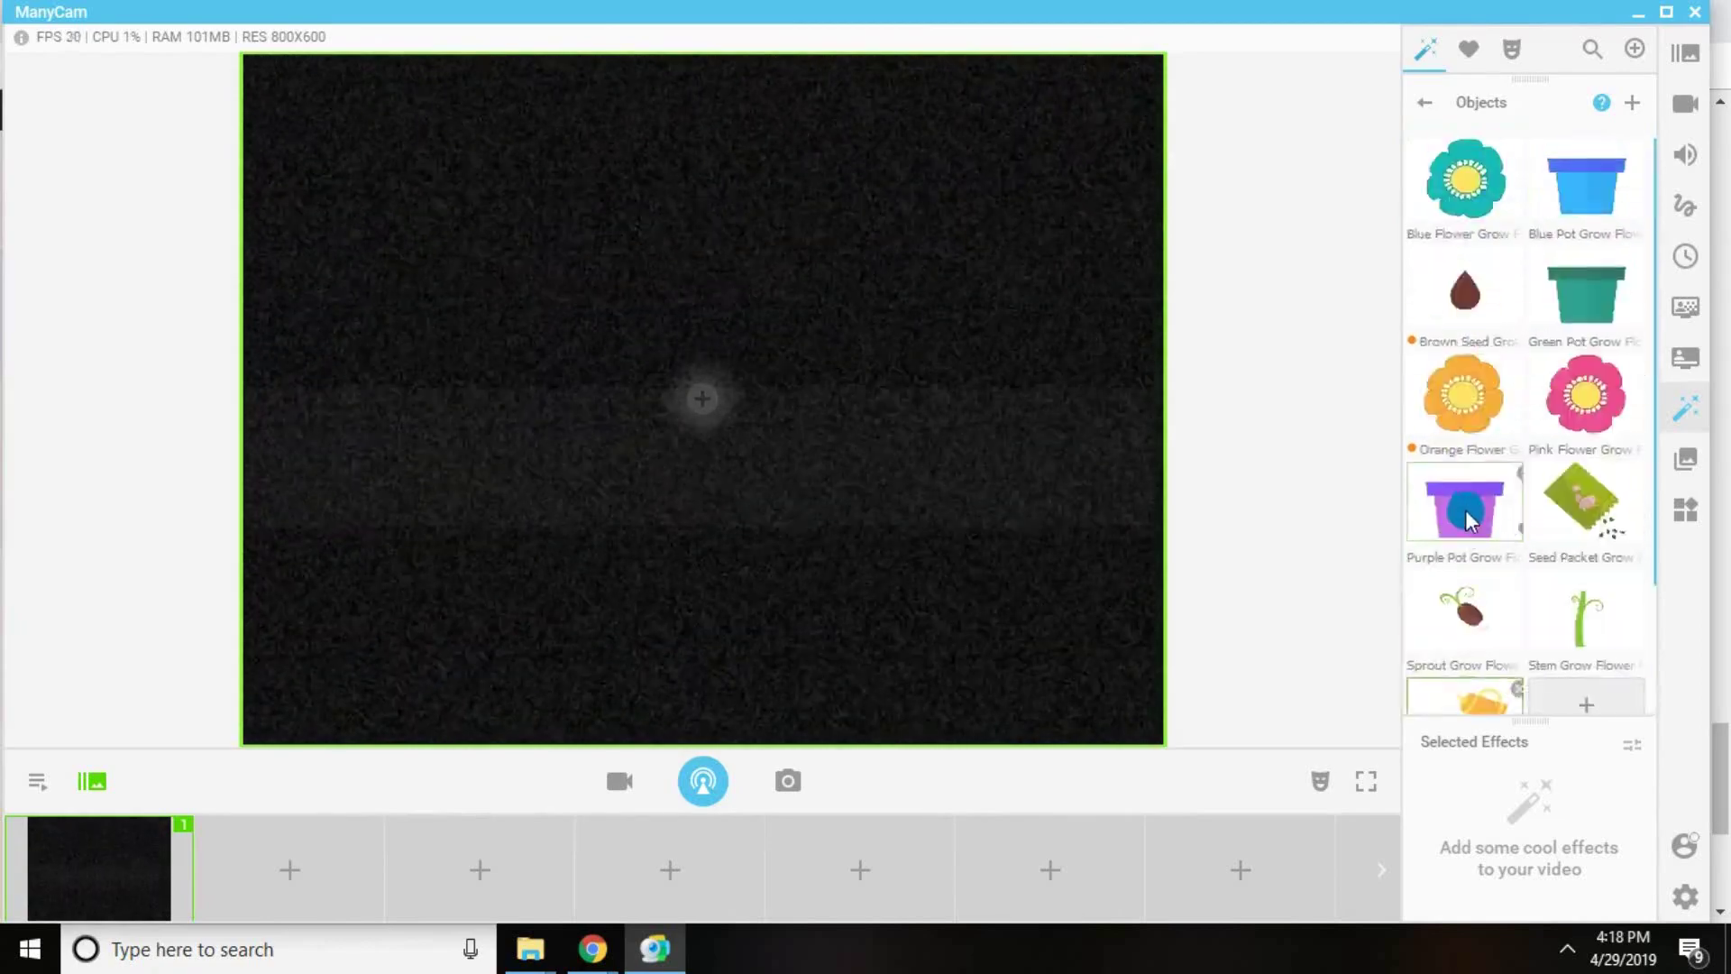
pyautogui.click(1466, 203)
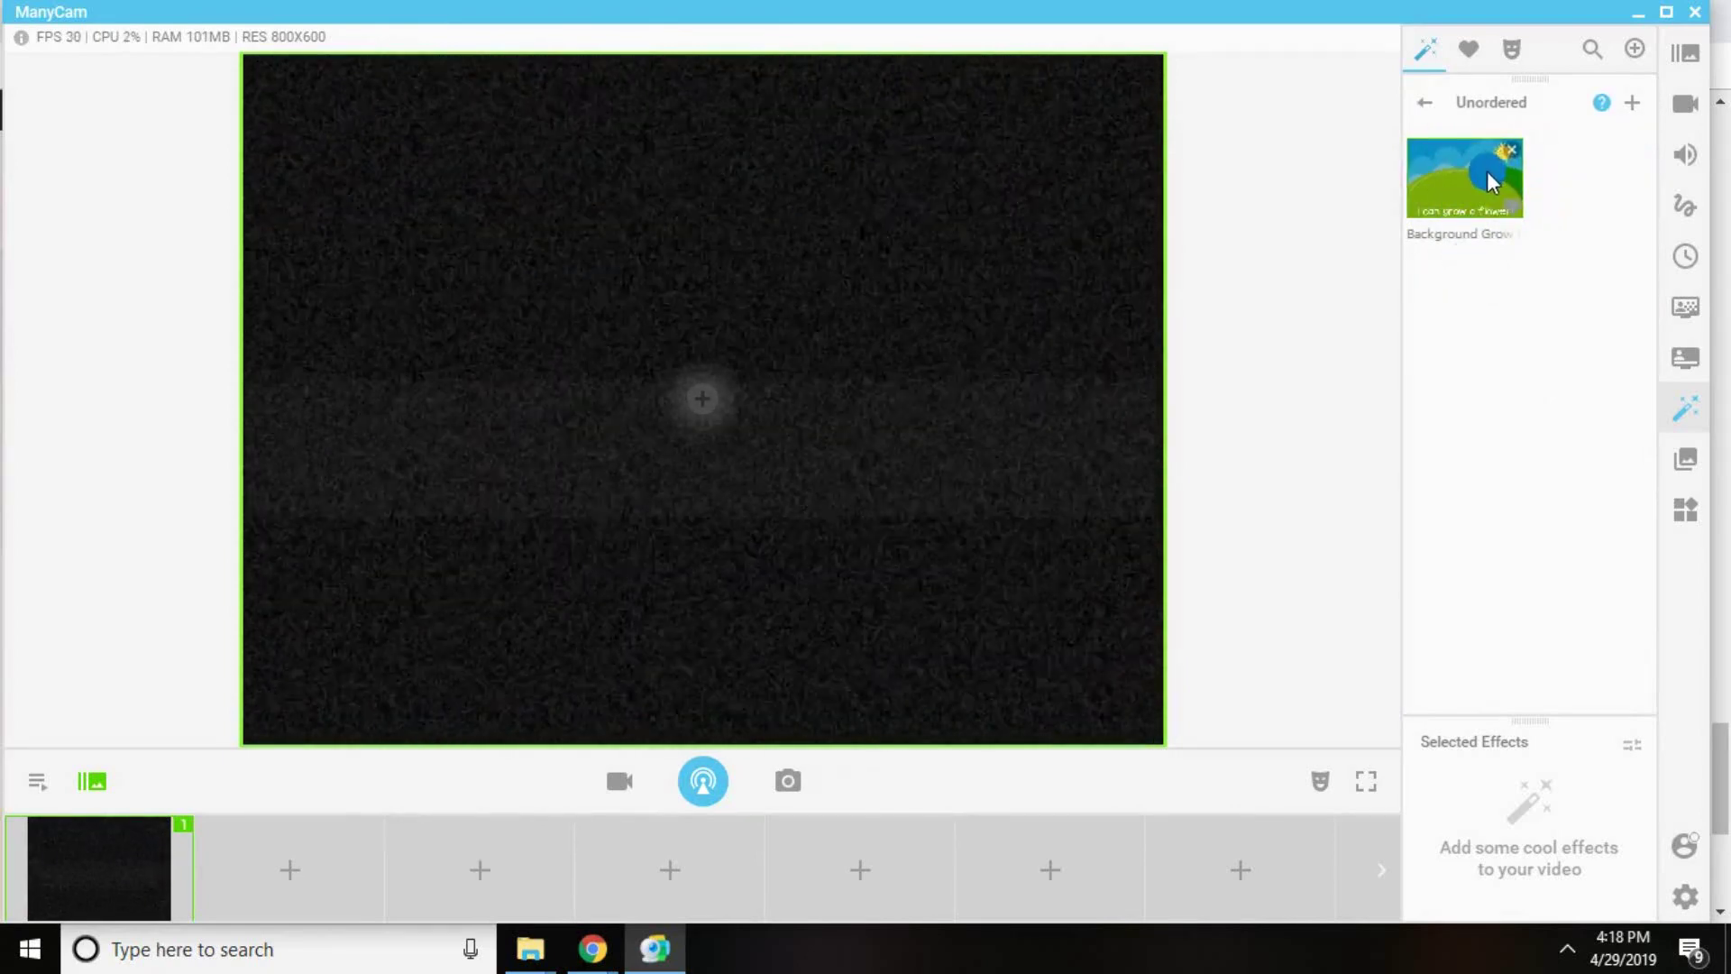
pyautogui.click(1425, 102)
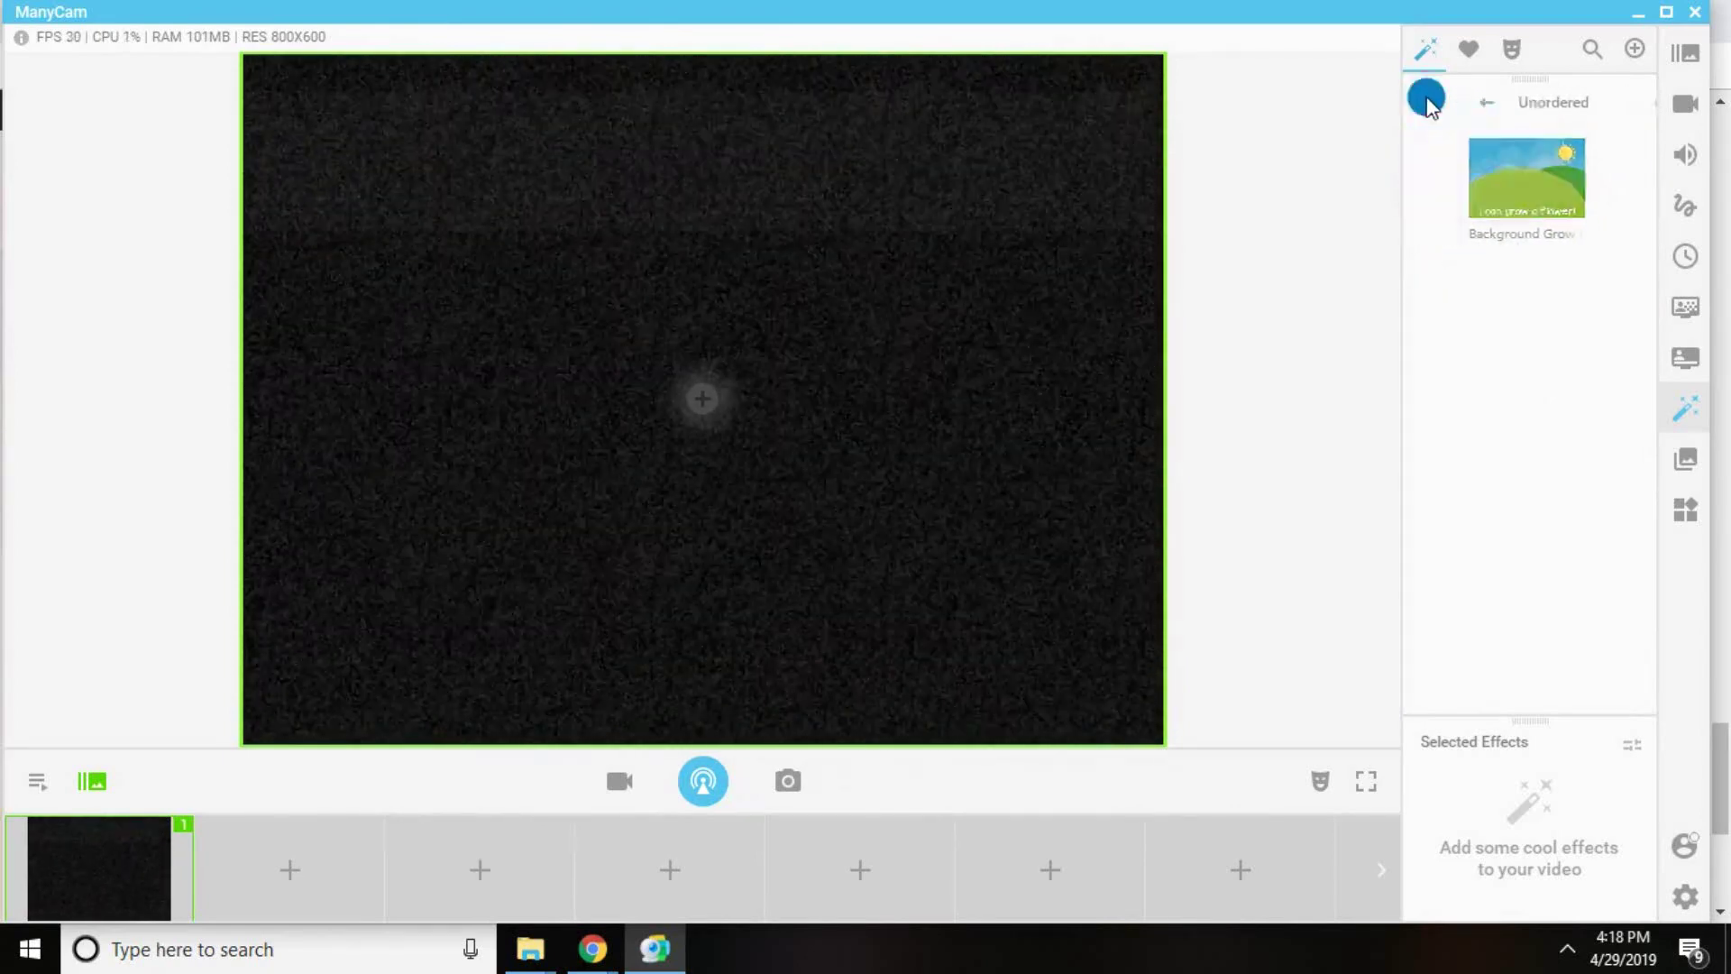
pyautogui.click(1479, 236)
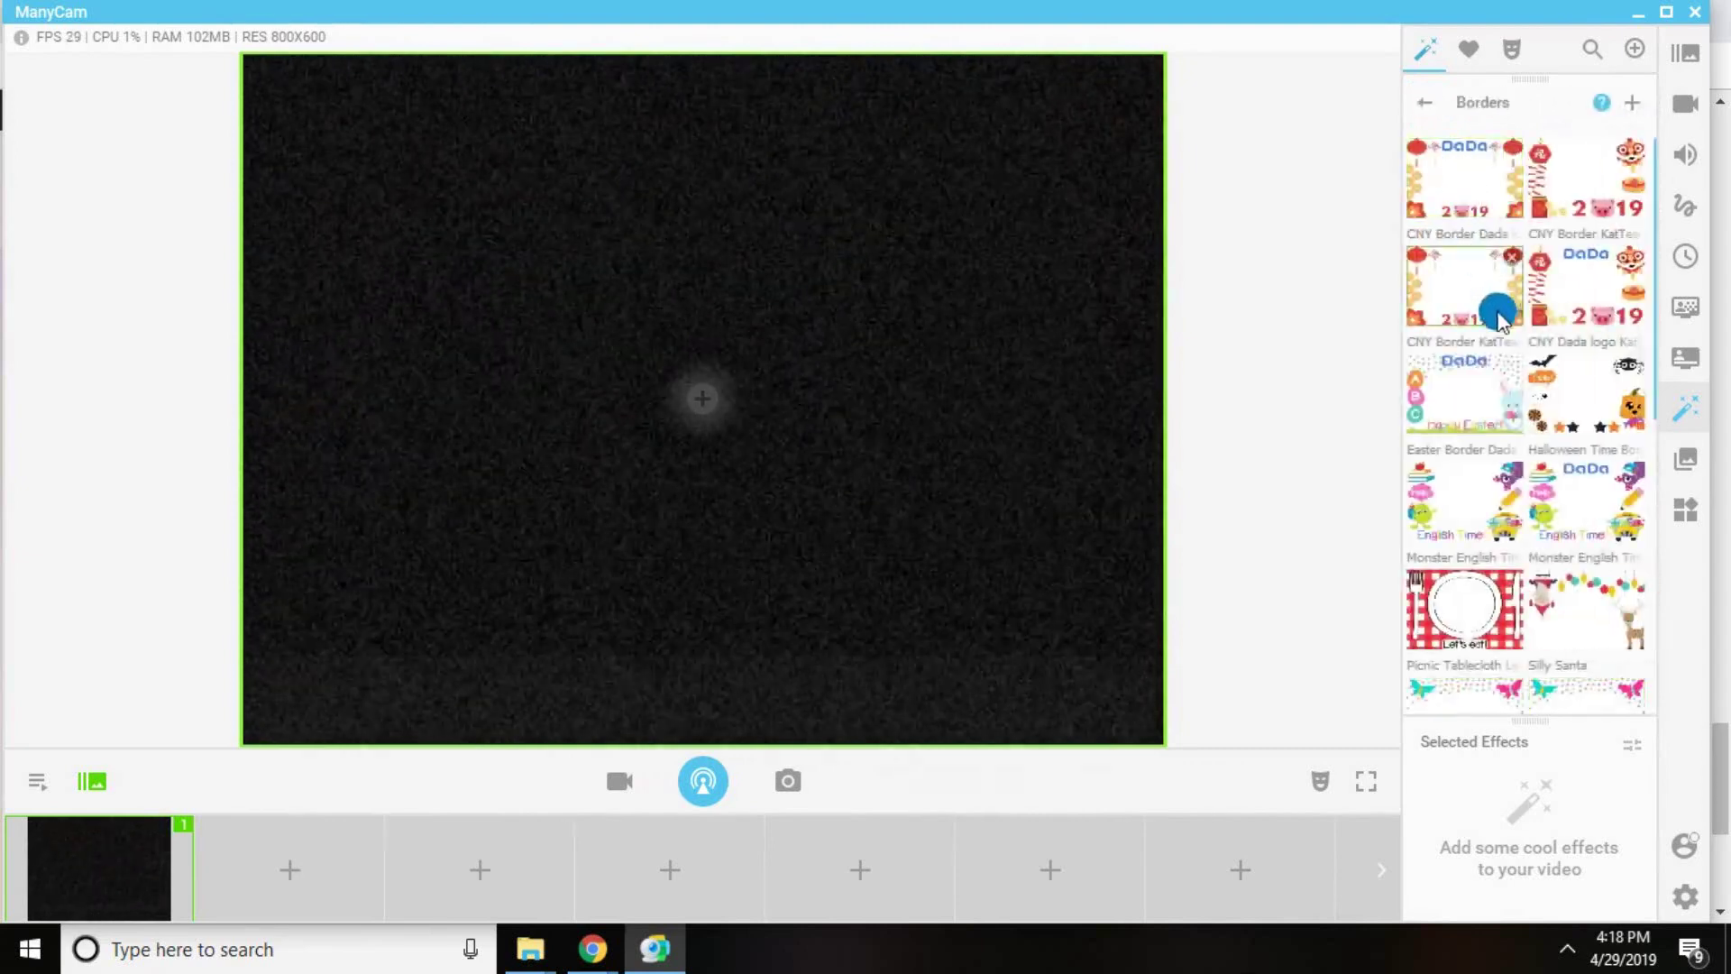
pyautogui.scroll(-5, 1499, 310)
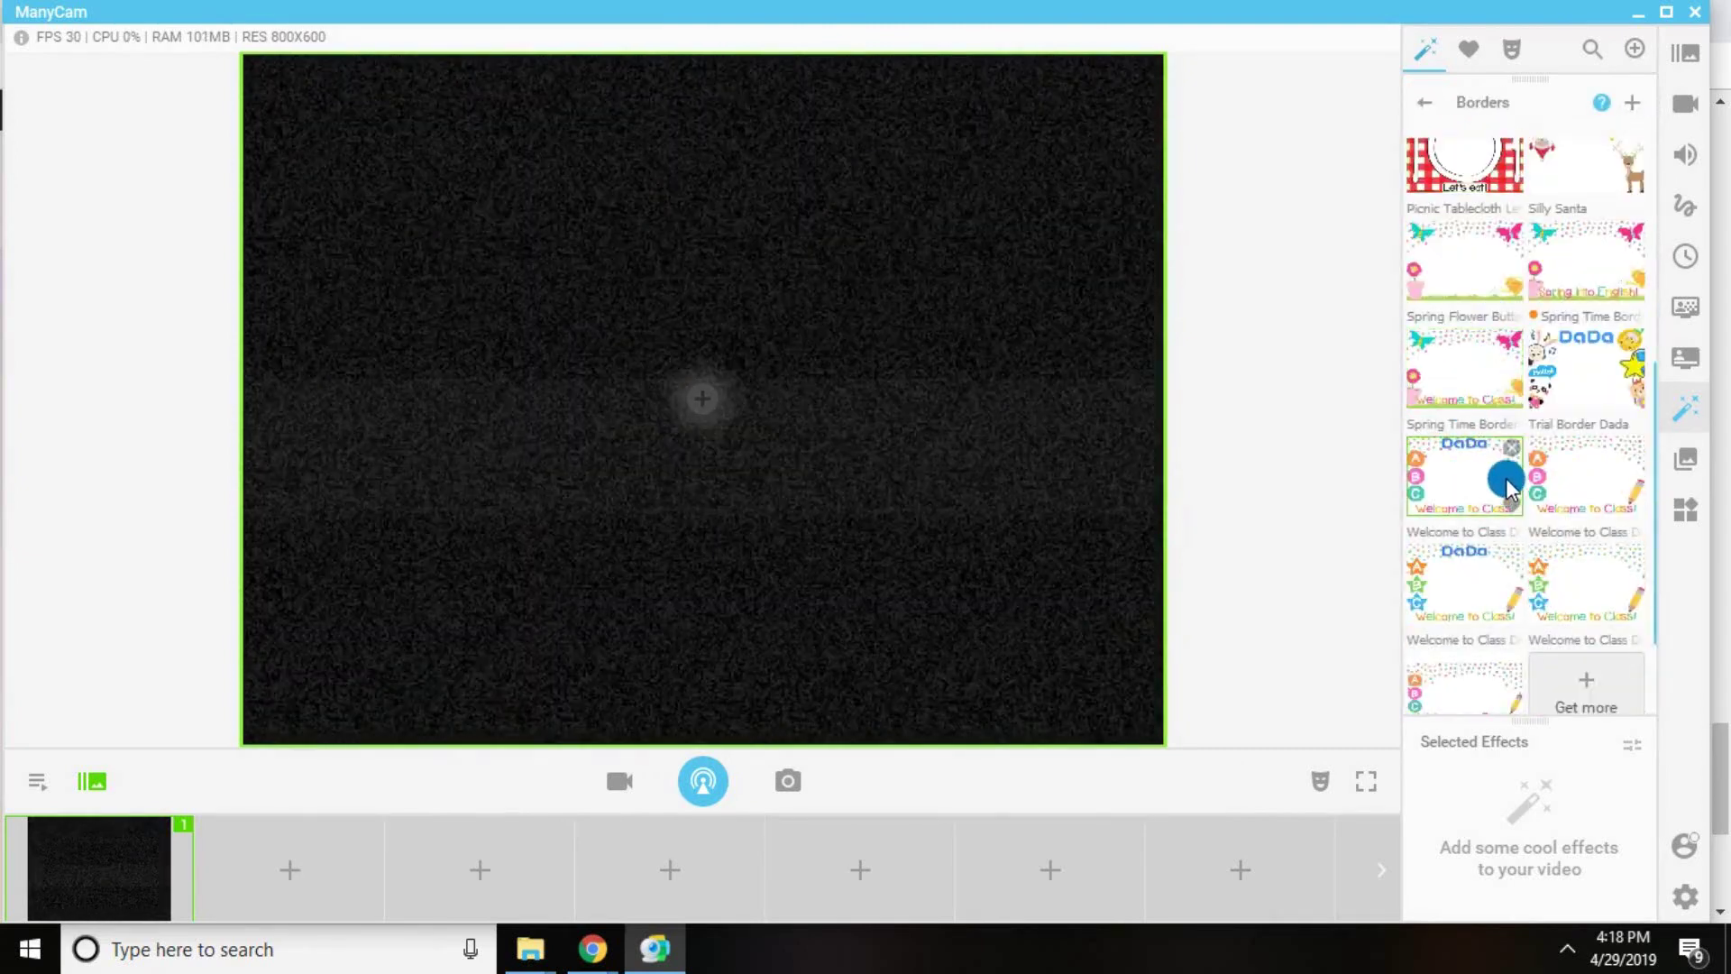
pyautogui.scroll(3, 1509, 532)
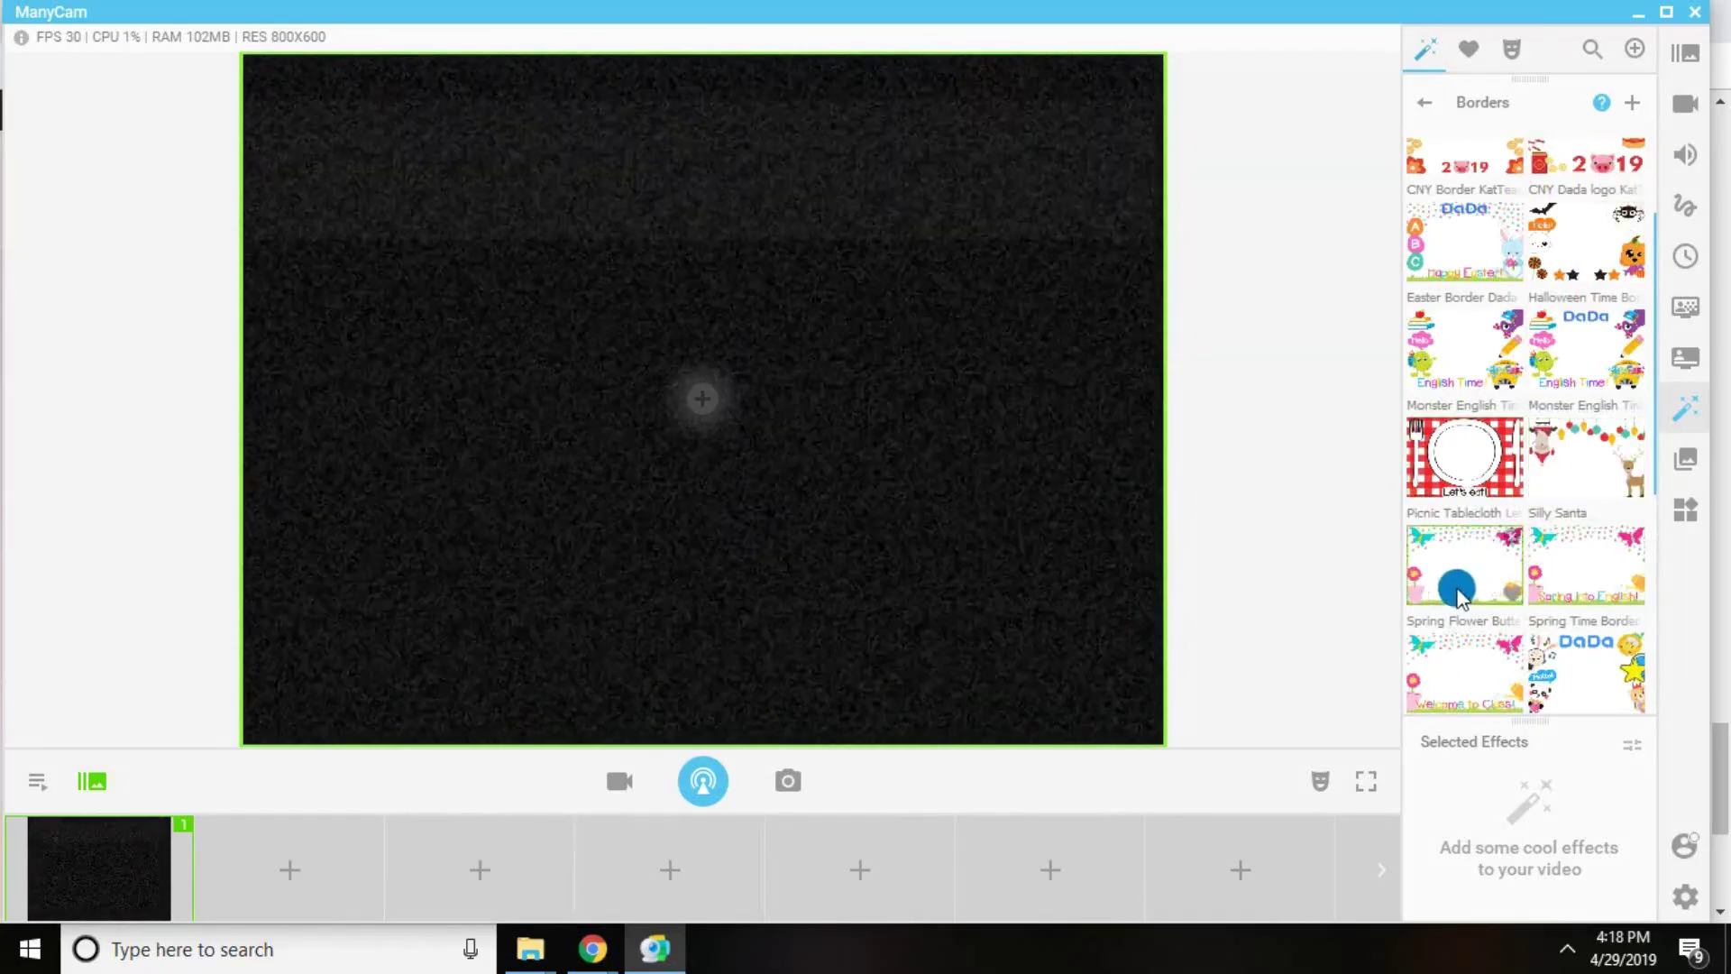
pyautogui.scroll(-2, 1452, 587)
# - Try the Spring Flower border, remove it, and bring up the preview's add-source menu
pyautogui.click(1435, 440)
pyautogui.click(1443, 422)
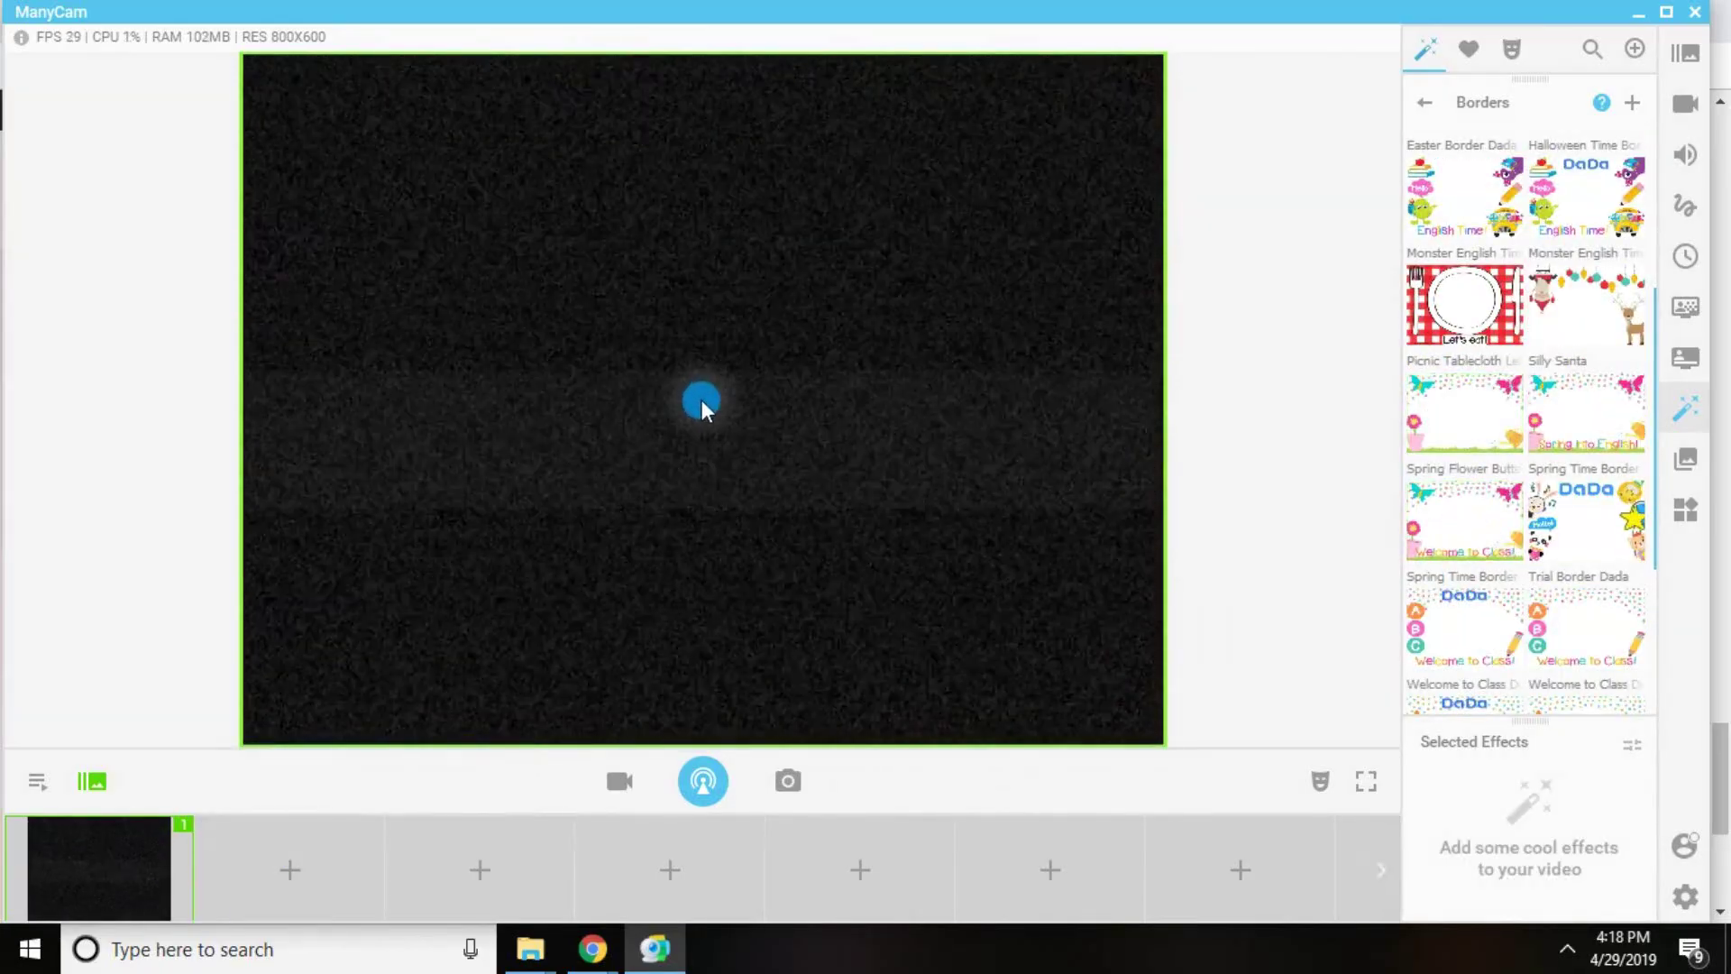
pyautogui.click(701, 399)
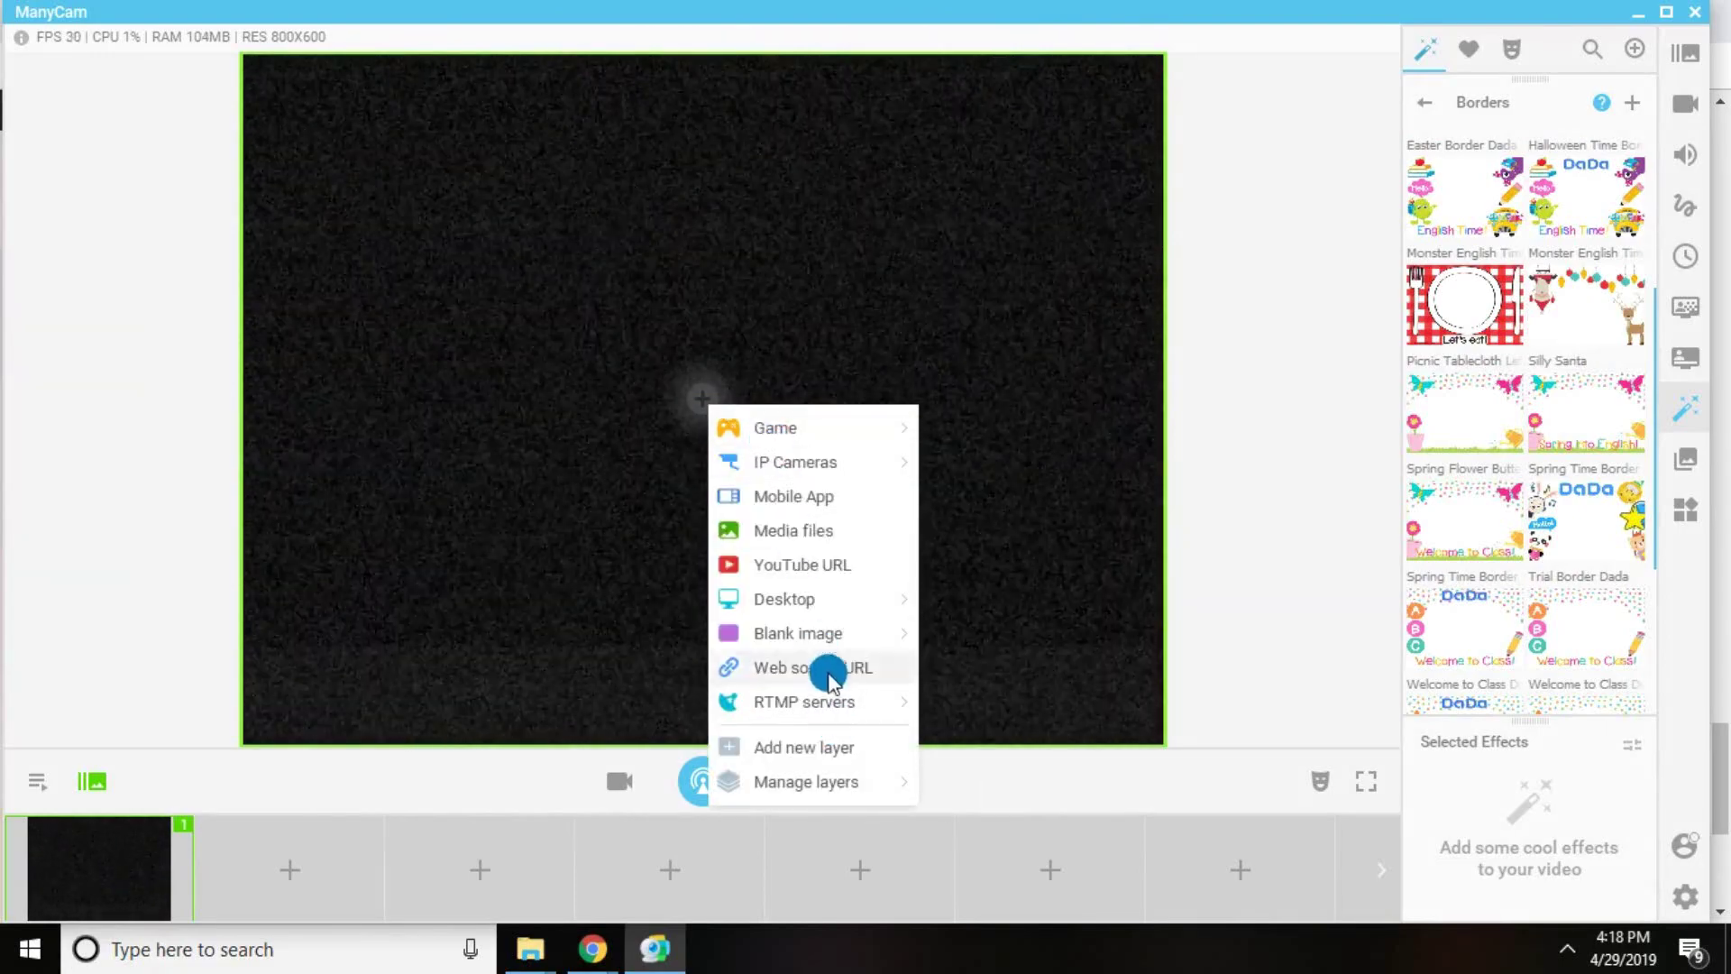
# - Fill Preset 1 with a solid Aqua blank image and try the Spring Flower Butterfly border
pyautogui.moveTo(828, 637)
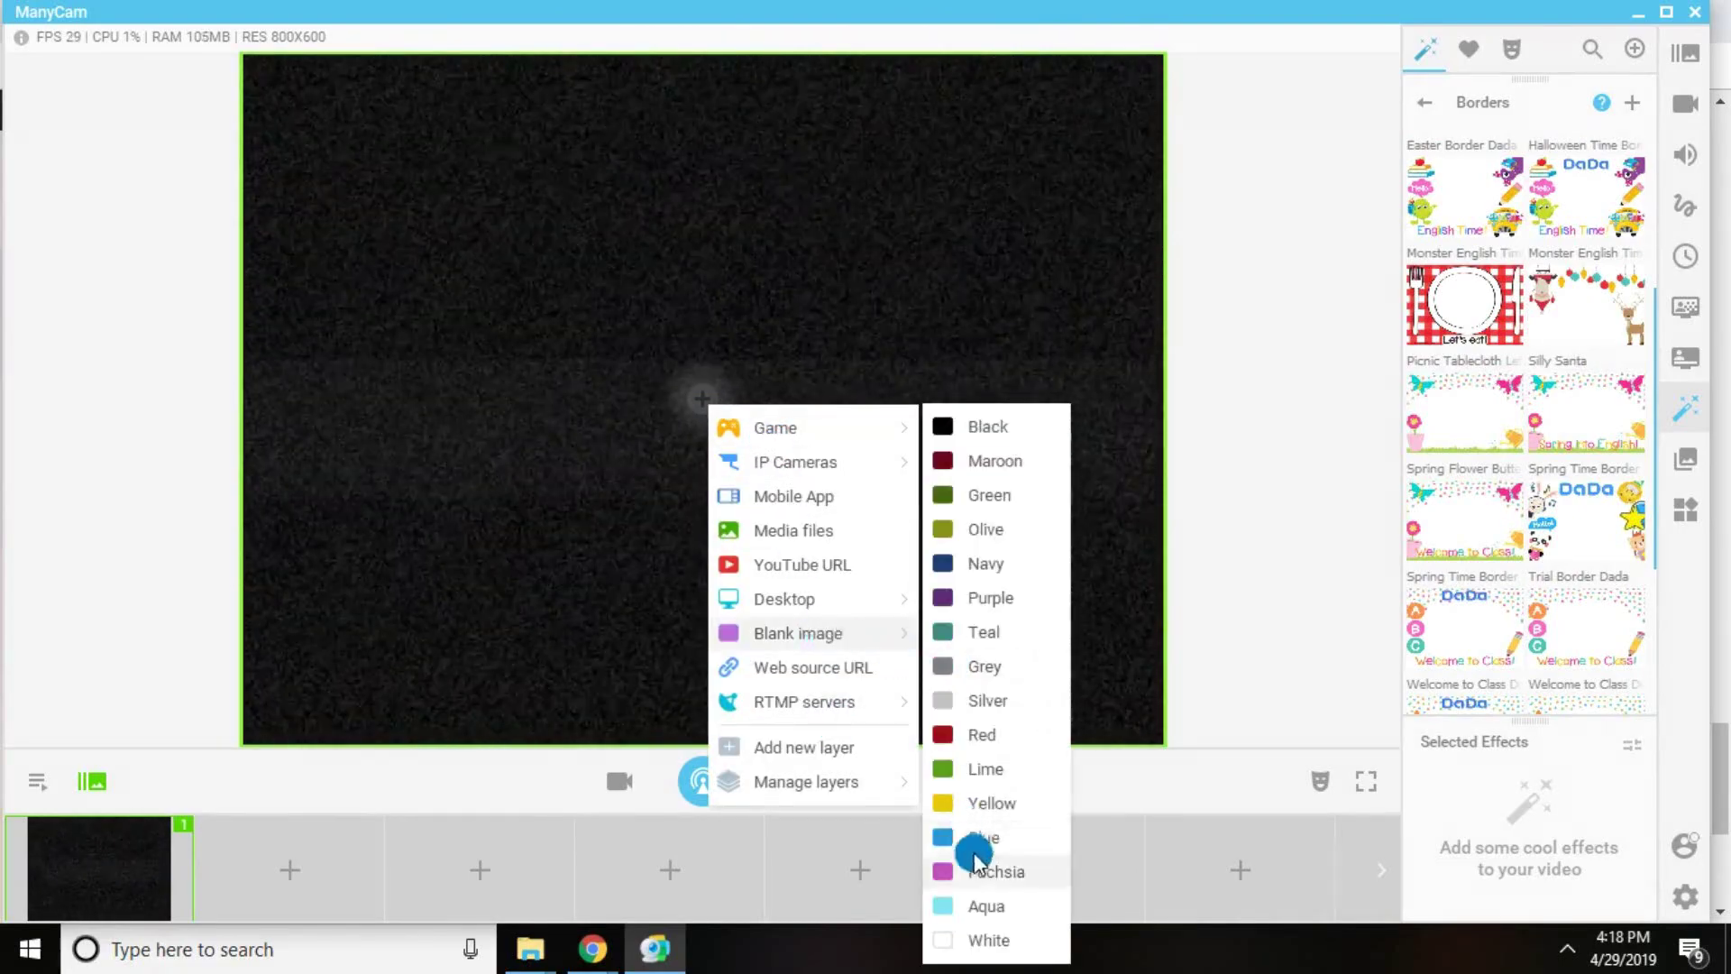
pyautogui.click(990, 906)
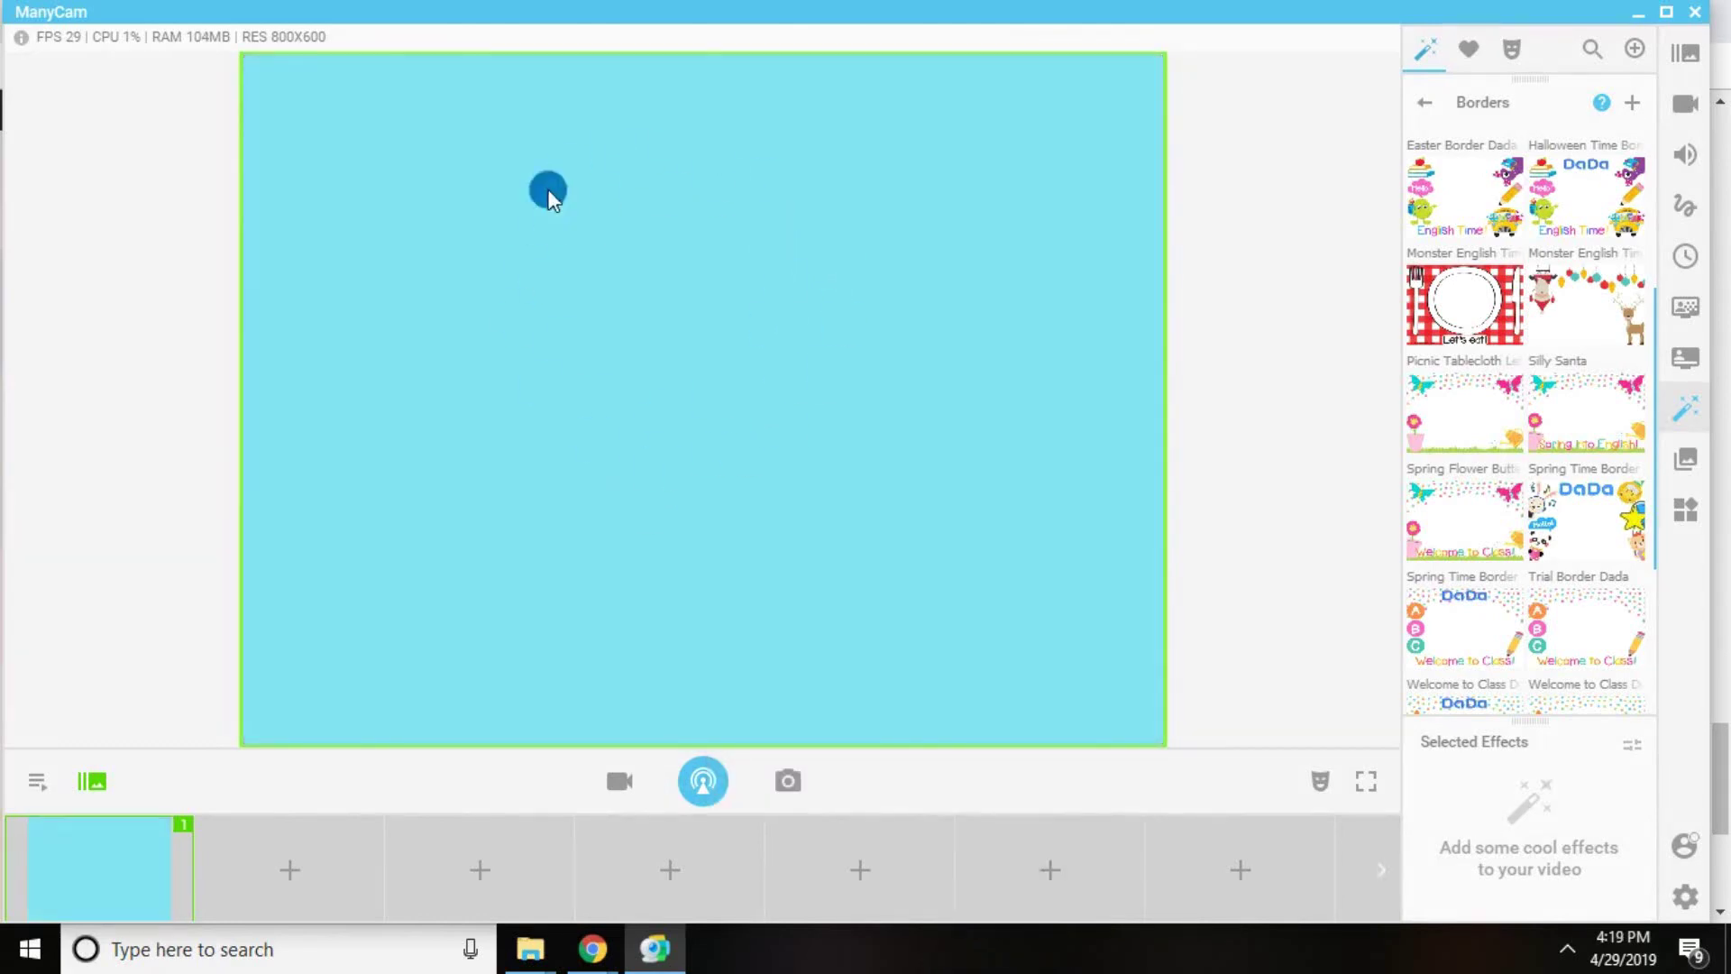
pyautogui.click(1448, 410)
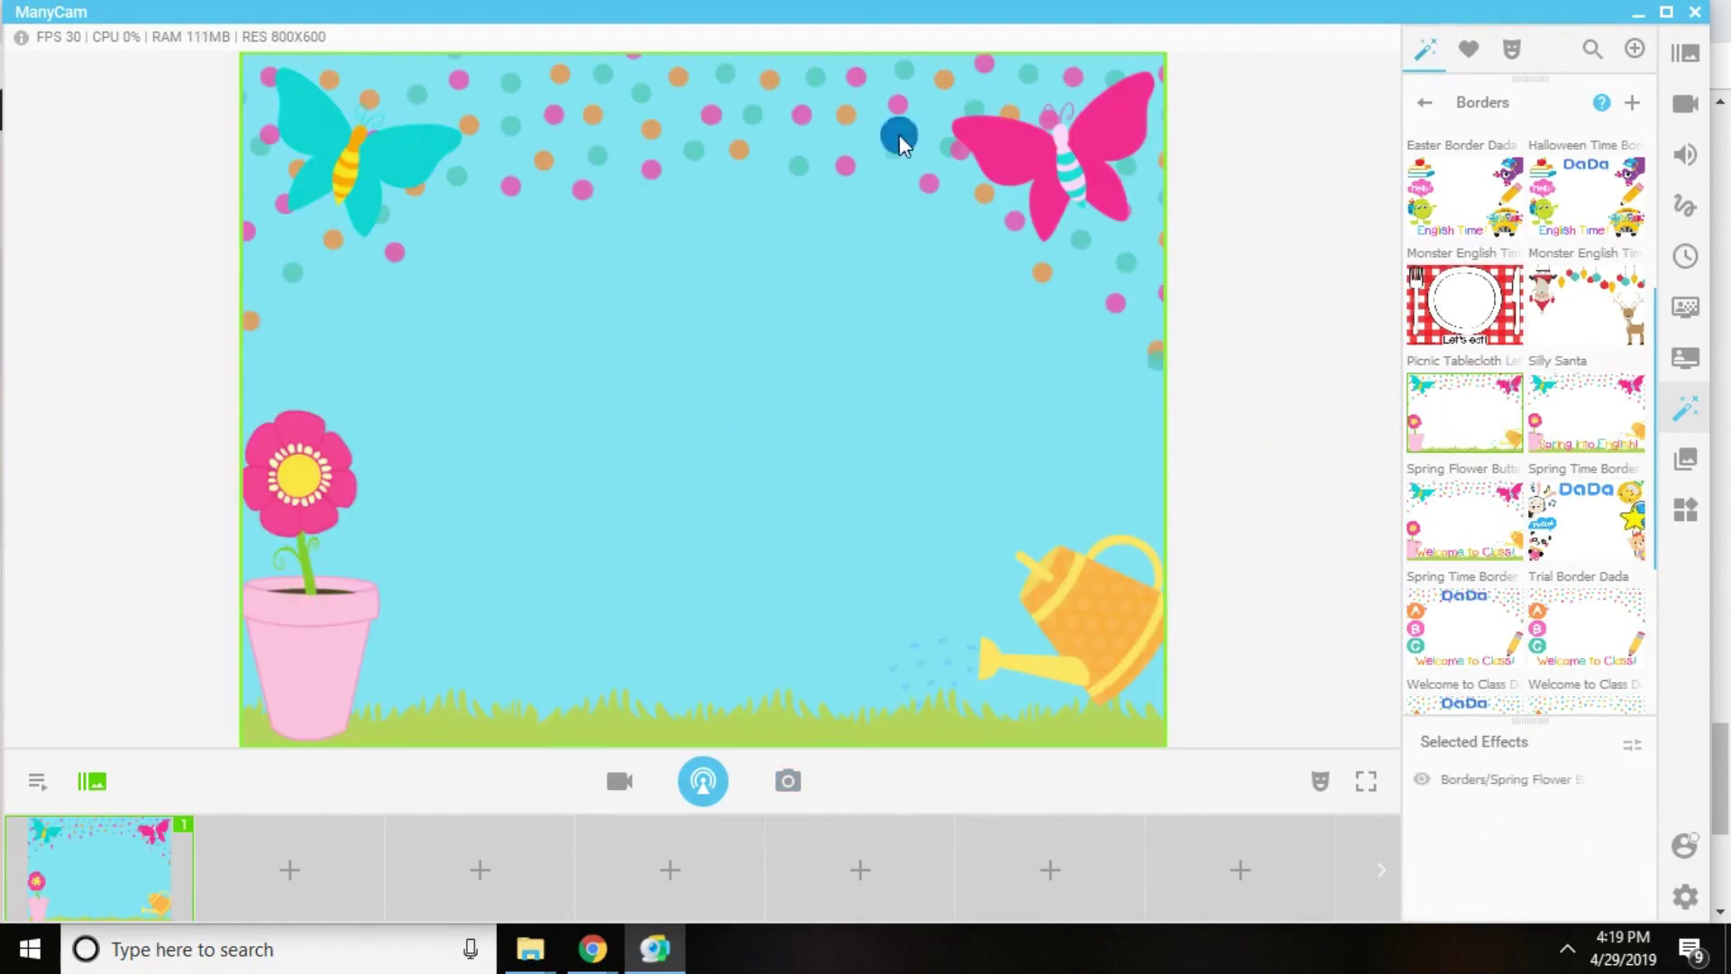
pyautogui.click(1446, 413)
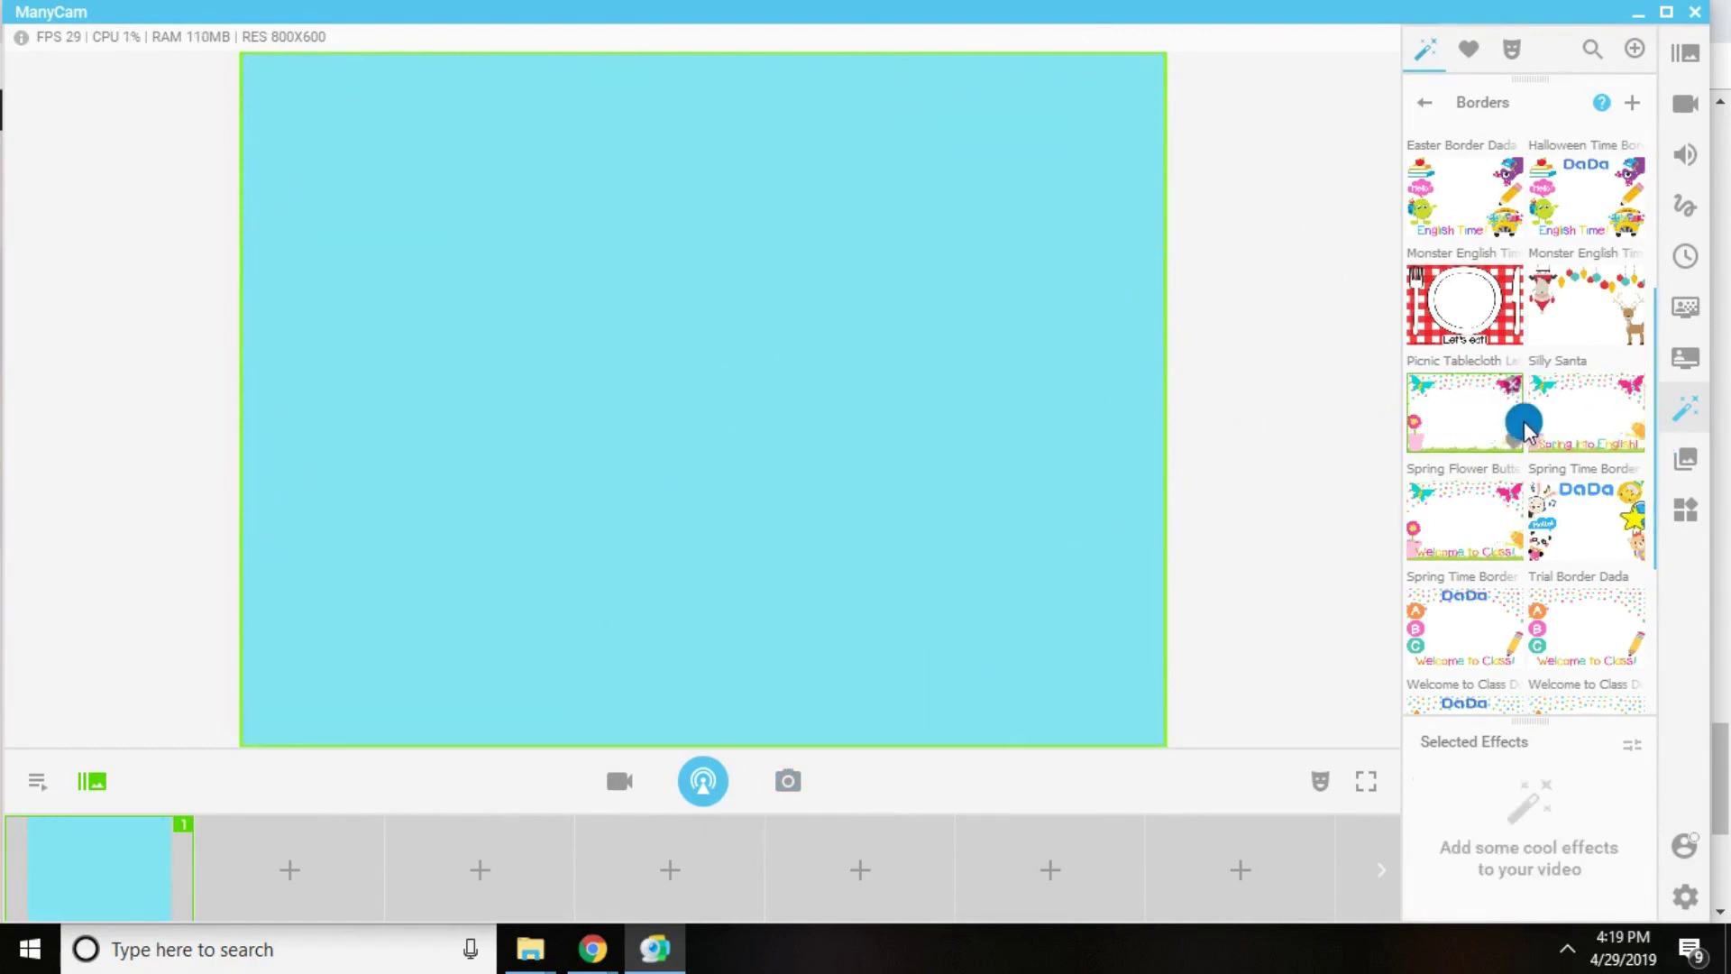
# - Frame the aqua scene with the 'Spring into English!' Spring Time border and show the presets list
pyautogui.click(1577, 432)
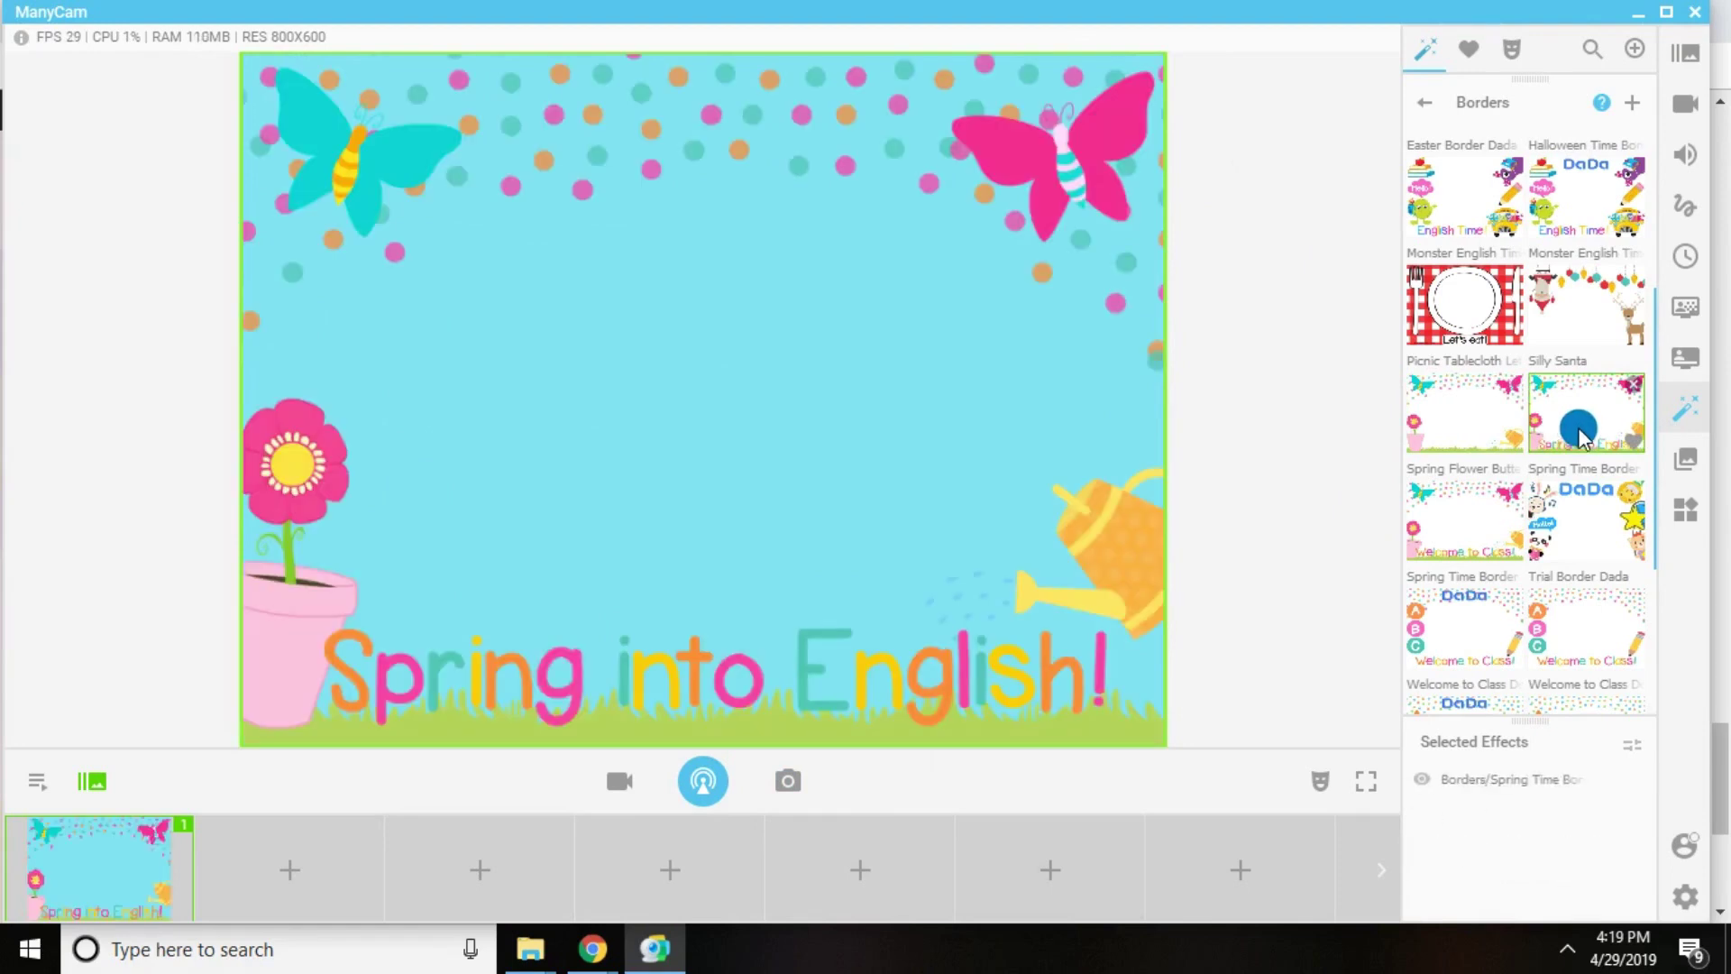
pyautogui.click(1577, 432)
pyautogui.click(1484, 542)
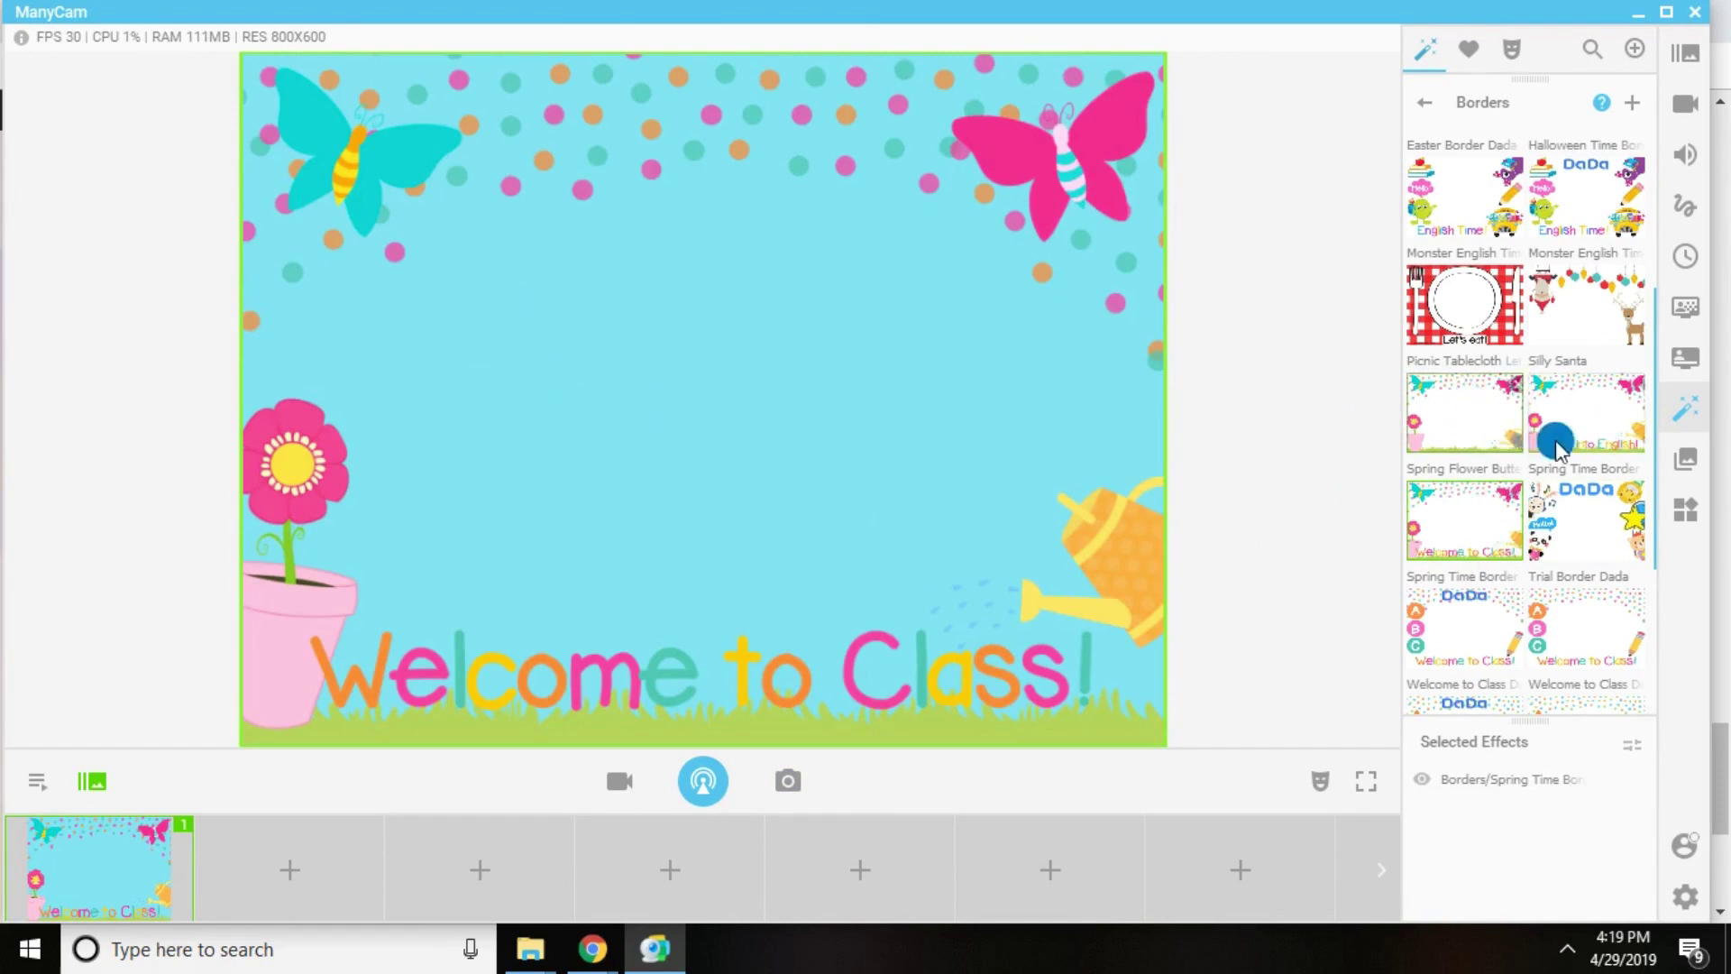
pyautogui.click(1513, 387)
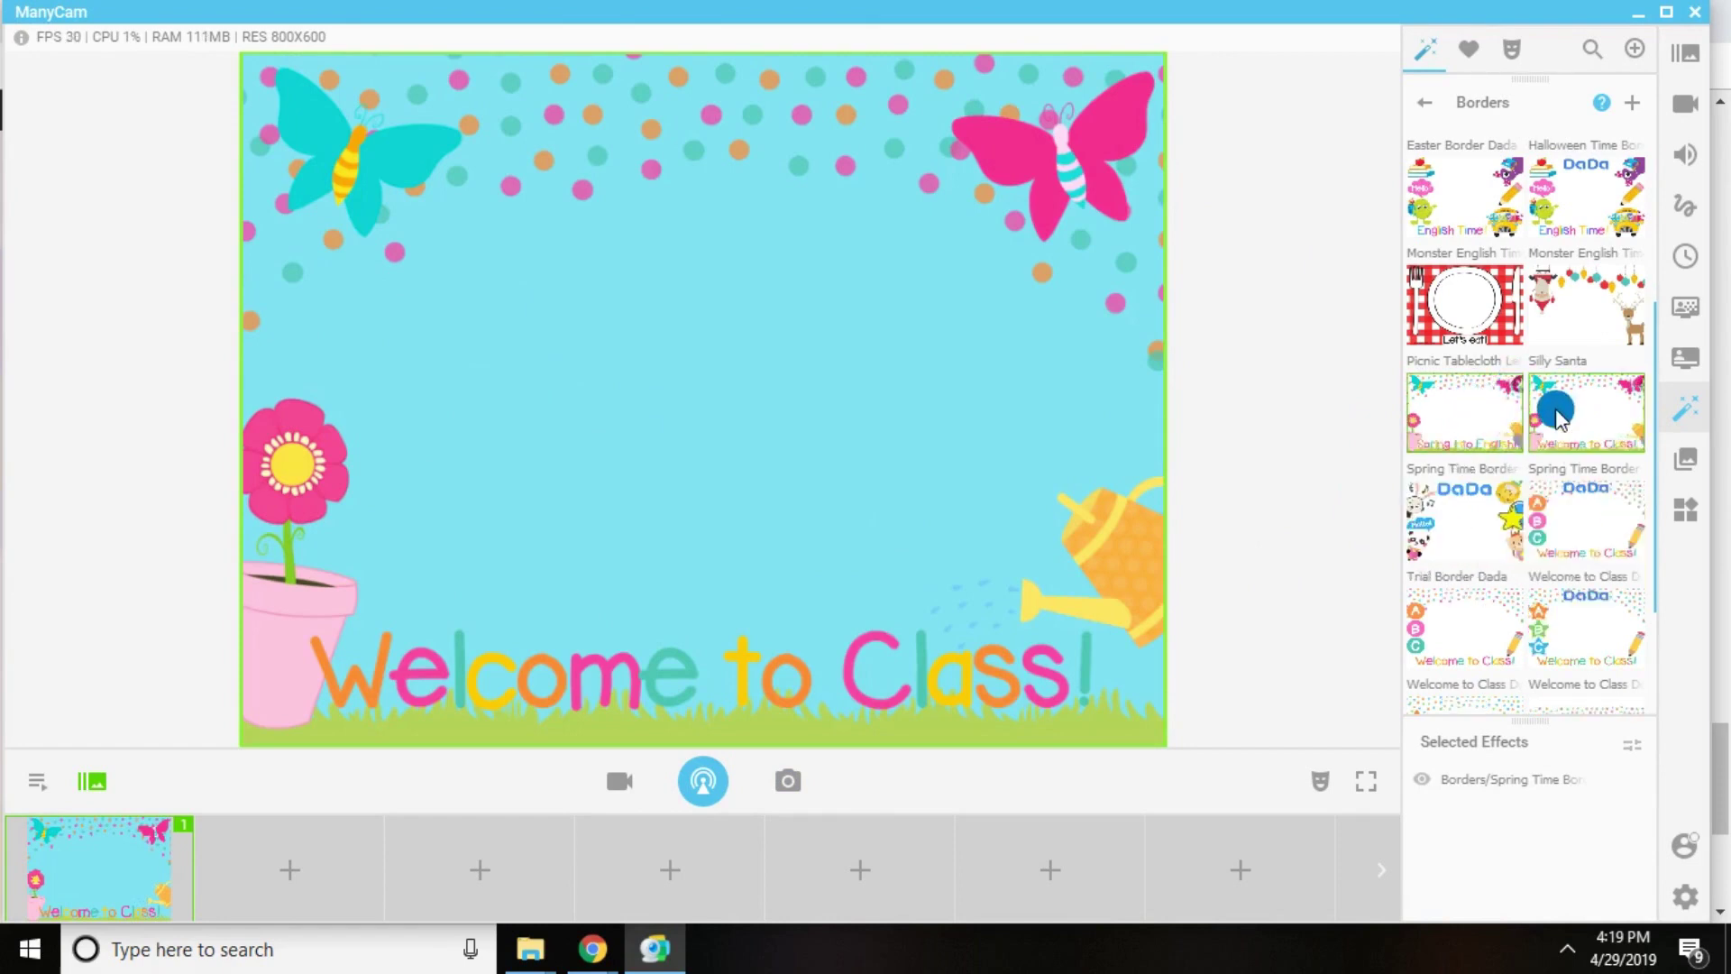
pyautogui.click(1486, 415)
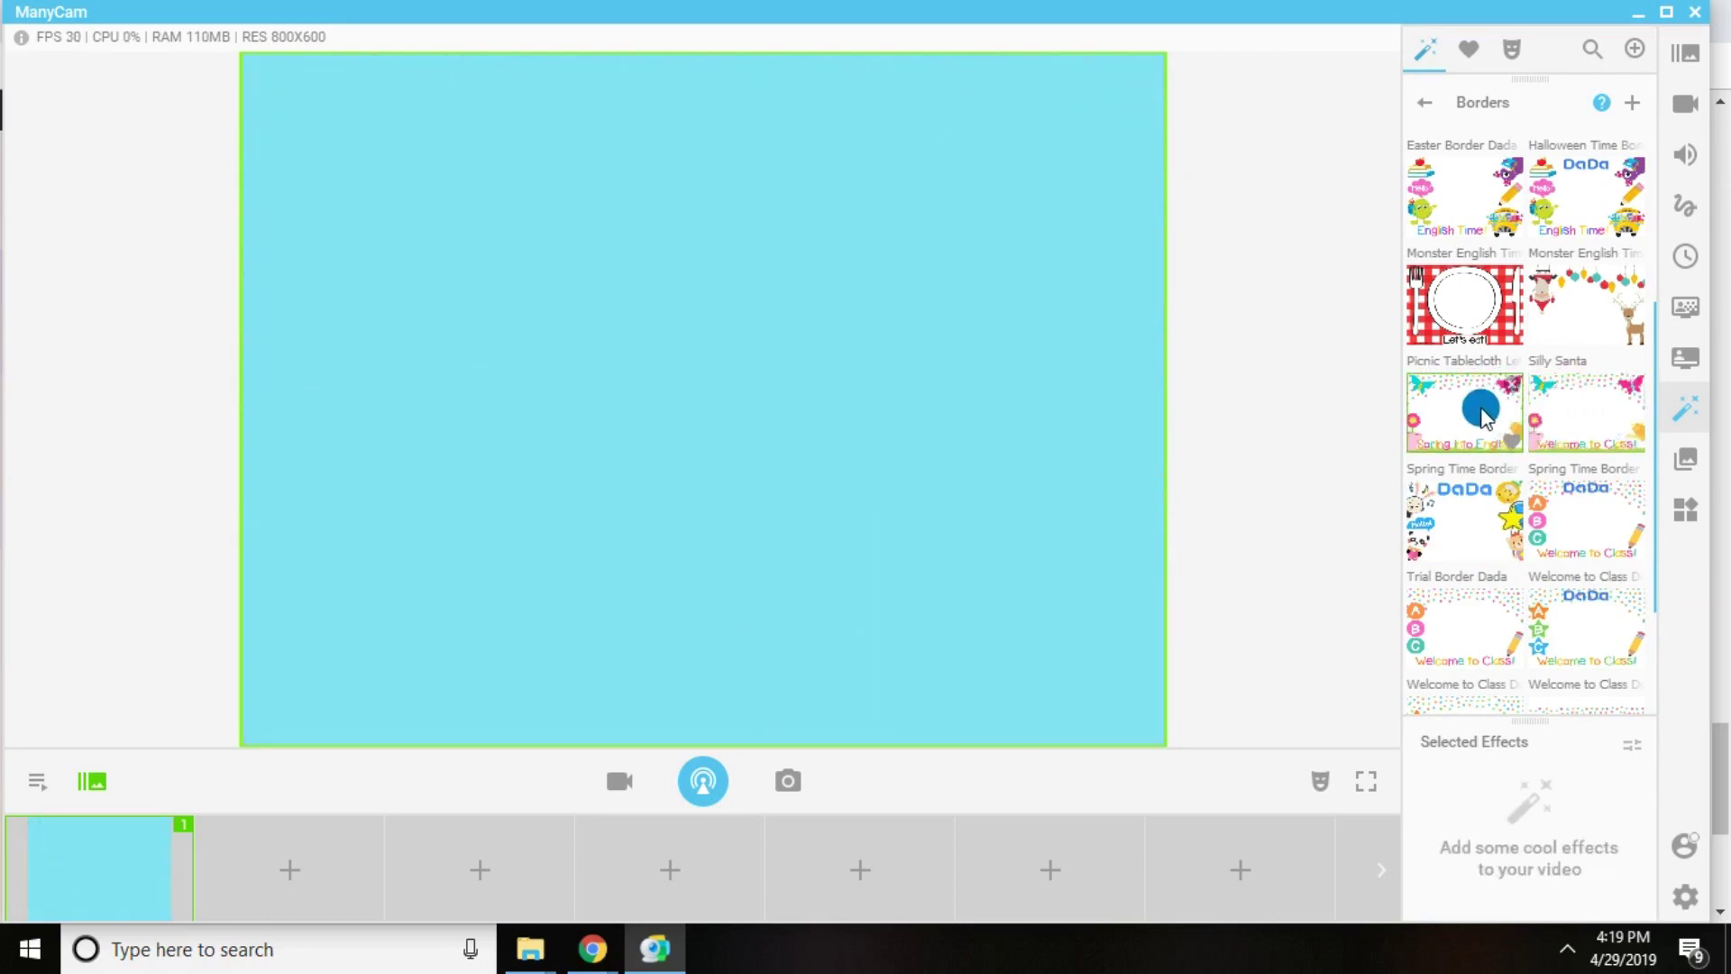
pyautogui.click(1486, 414)
pyautogui.click(1420, 99)
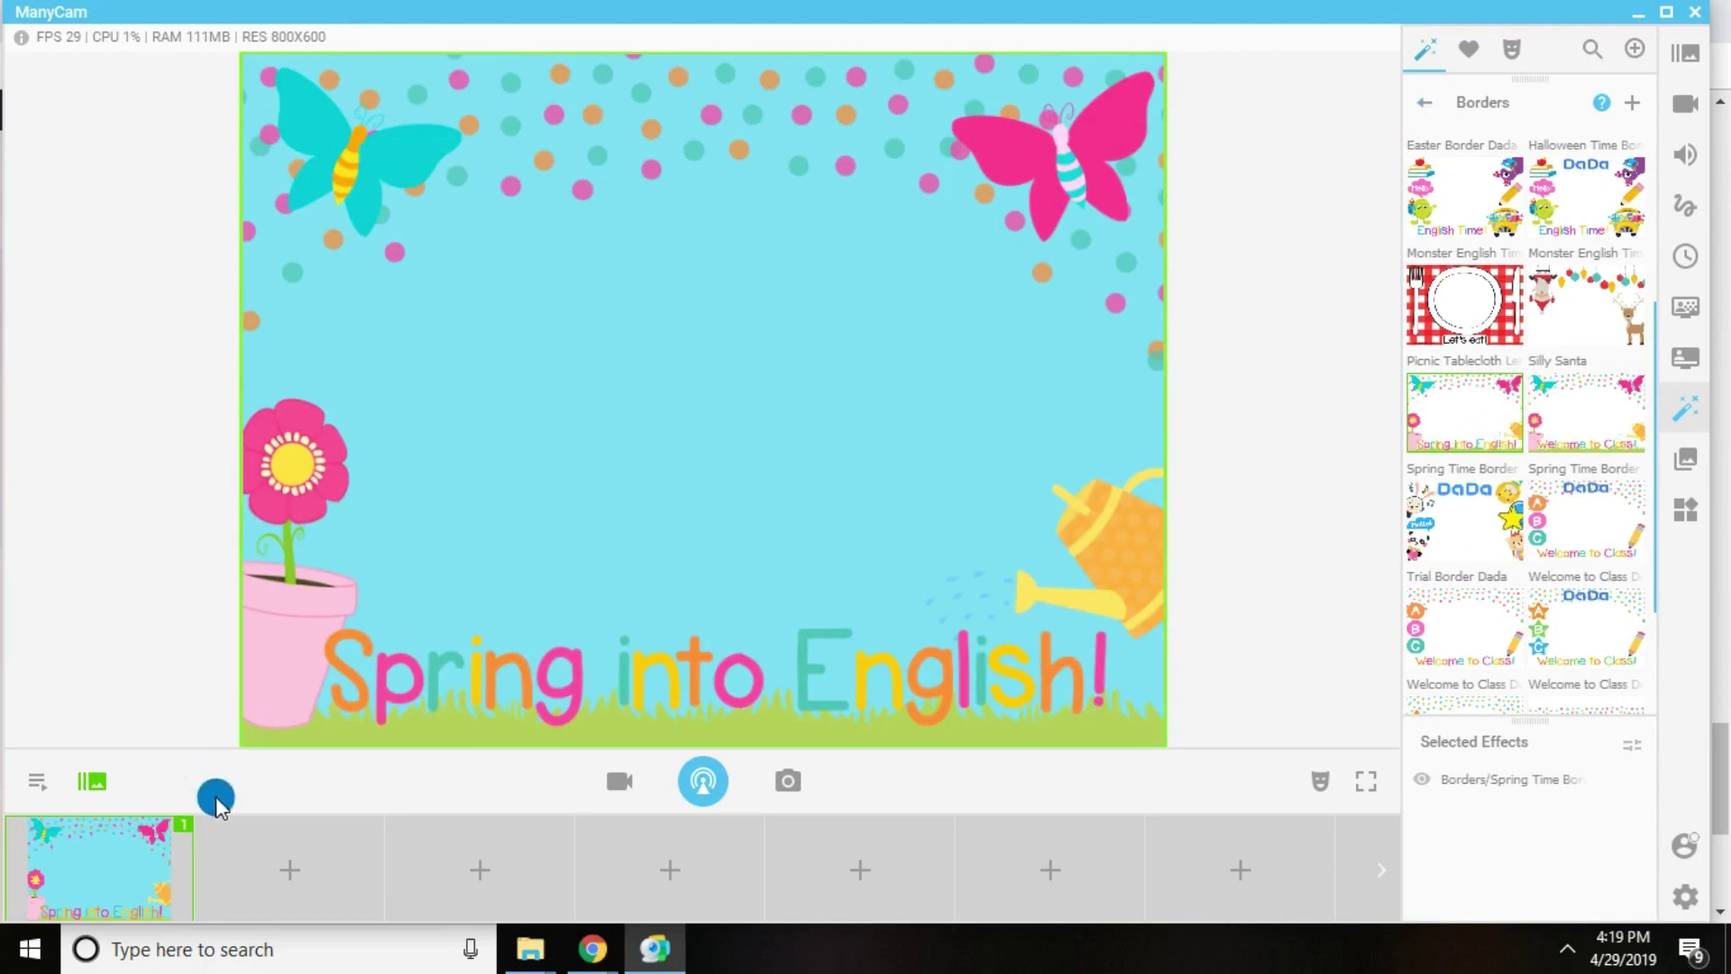
pyautogui.click(1686, 66)
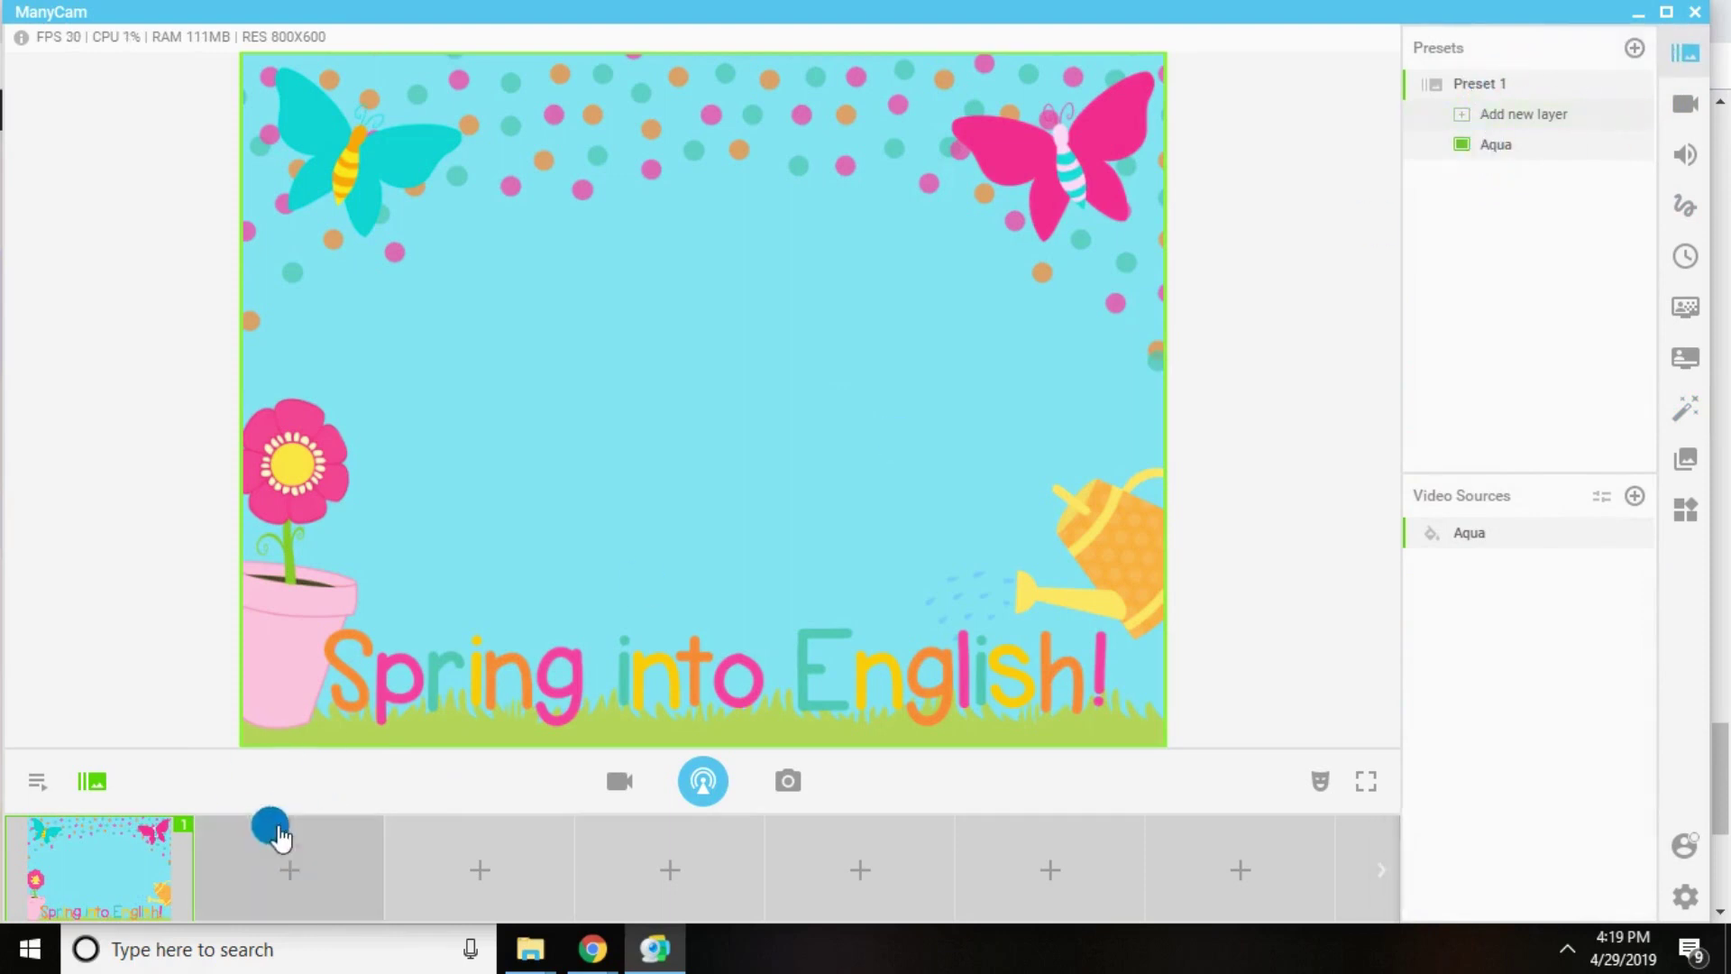
# - Create Preset 2 as a solid Fuchsia blank image and switch to it
pyautogui.click(281, 859)
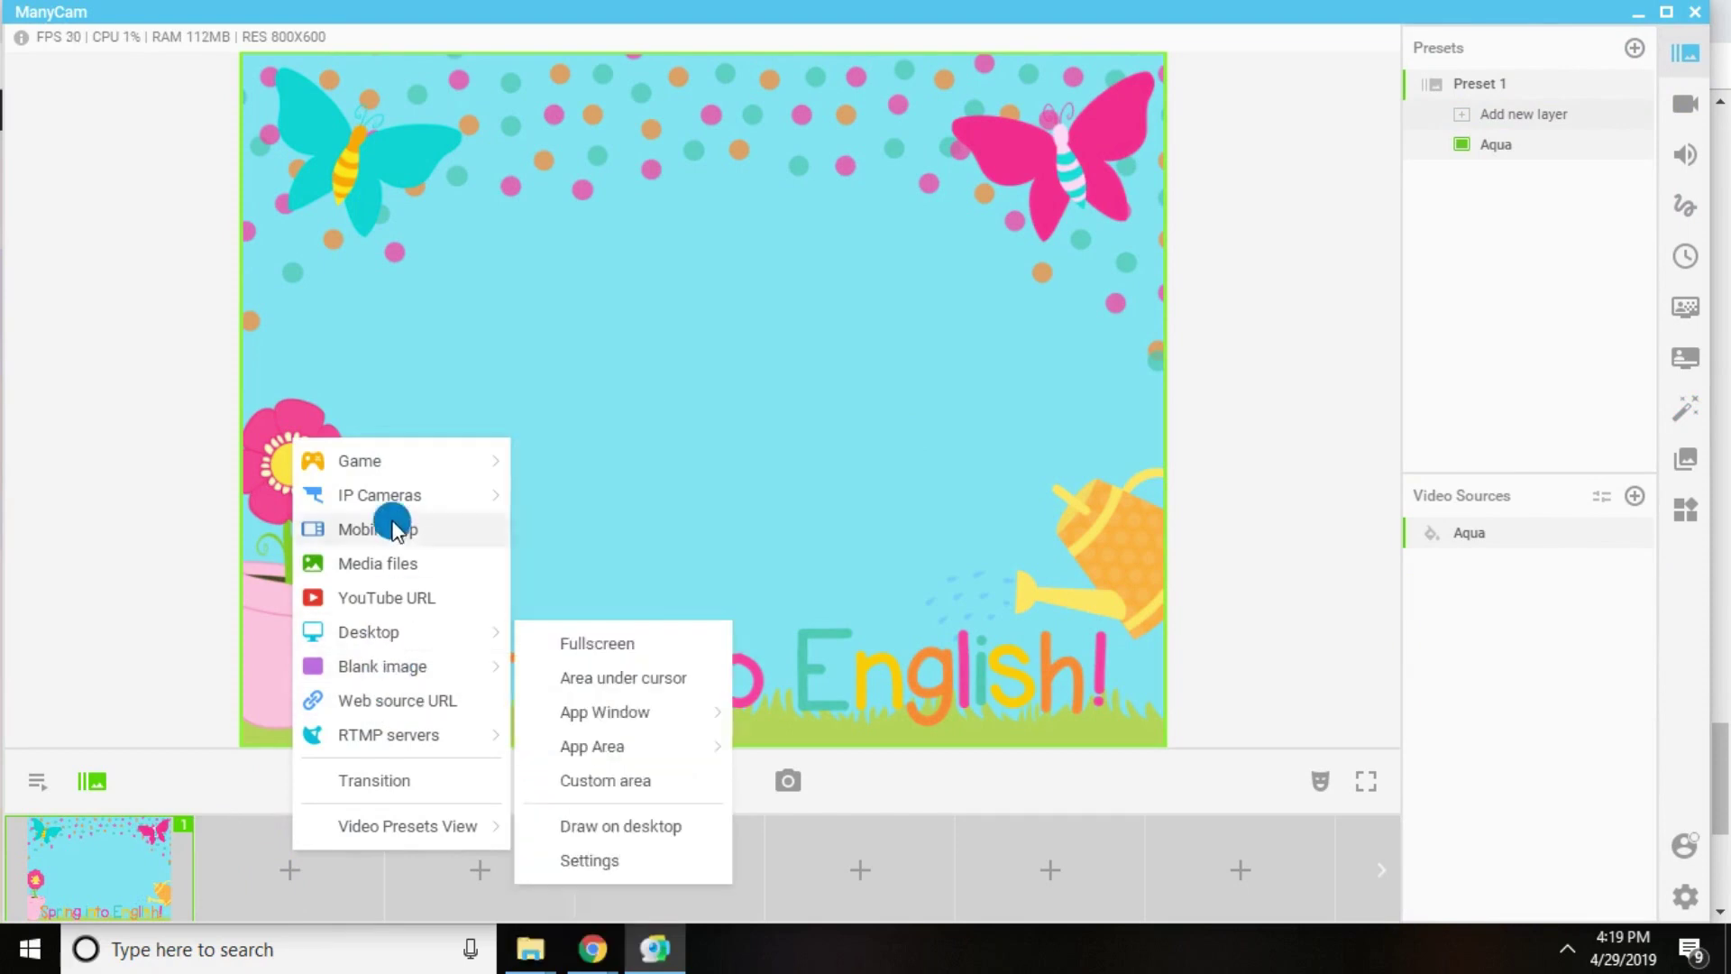
pyautogui.moveTo(420, 662)
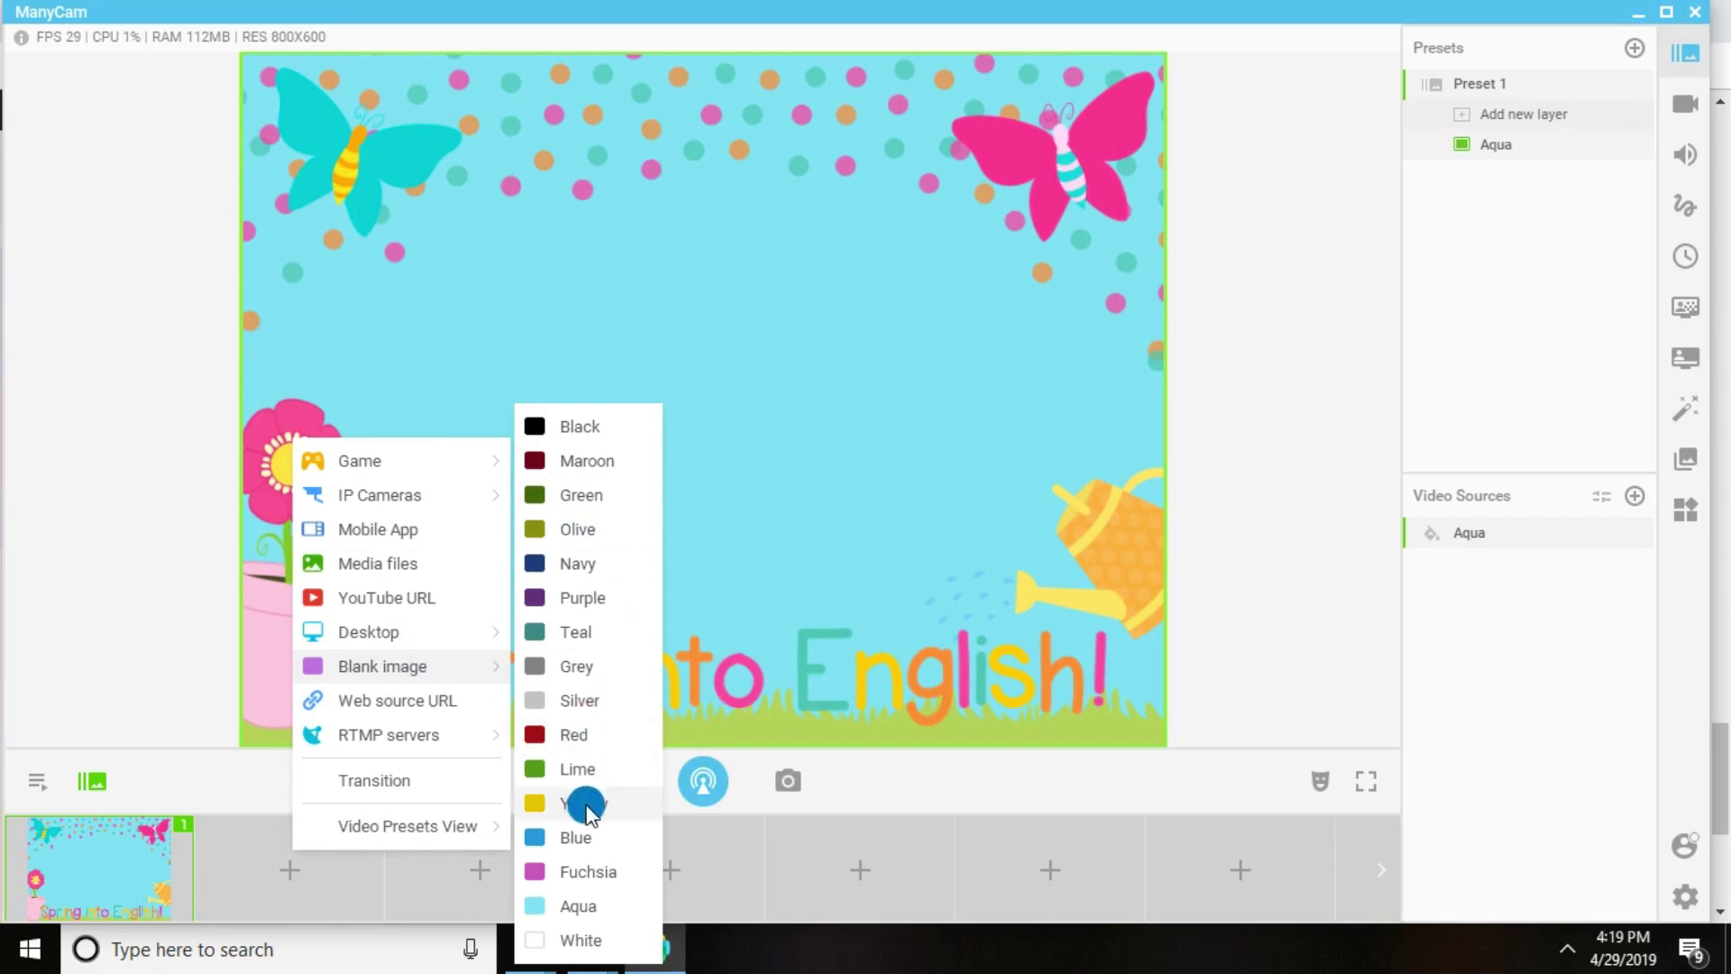
pyautogui.click(585, 873)
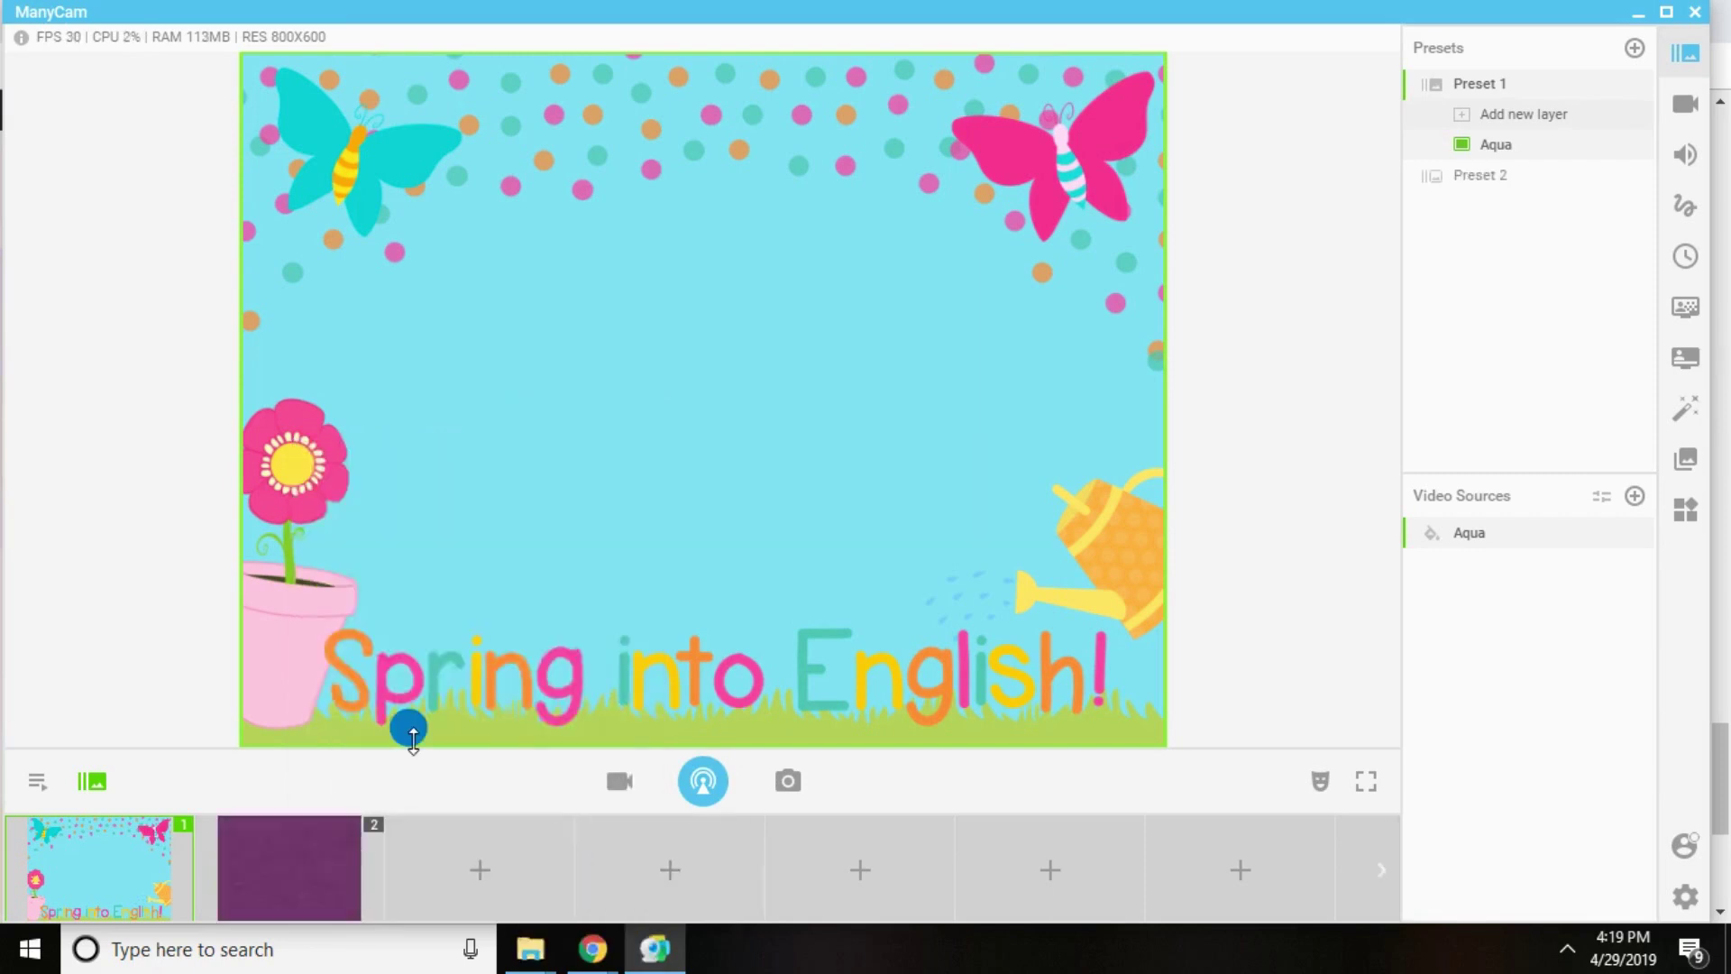
pyautogui.click(288, 858)
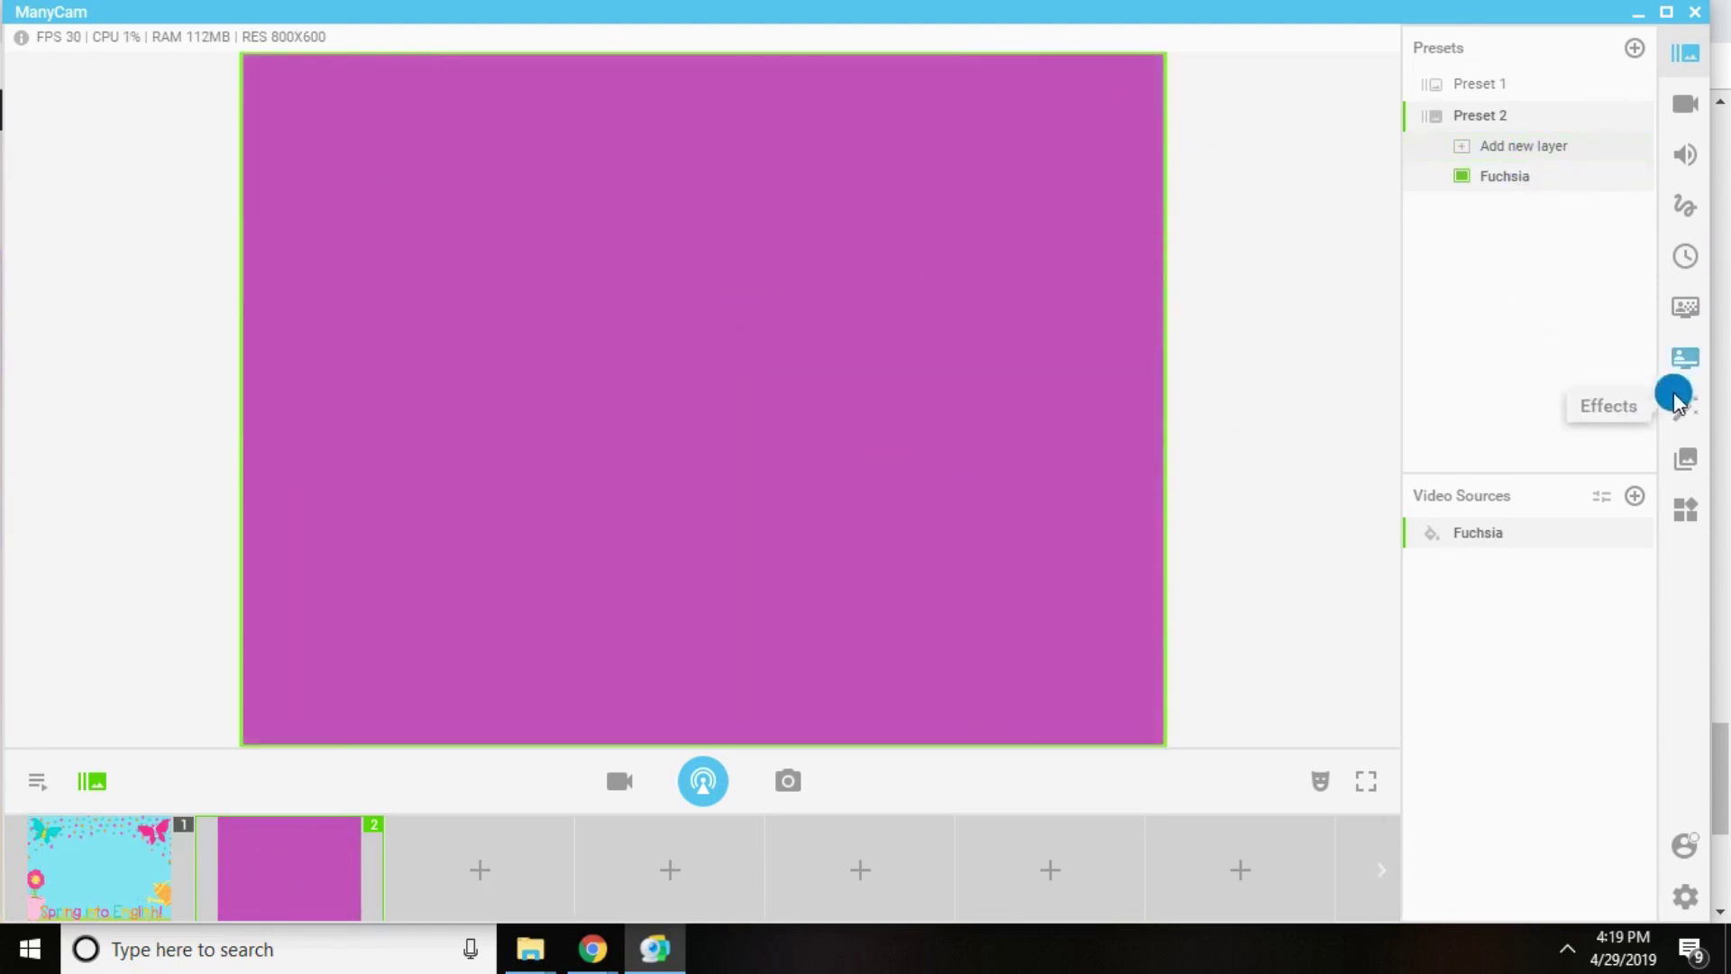
# - Add a new effects category titled 'Spring Time' to the effects library
pyautogui.click(1669, 422)
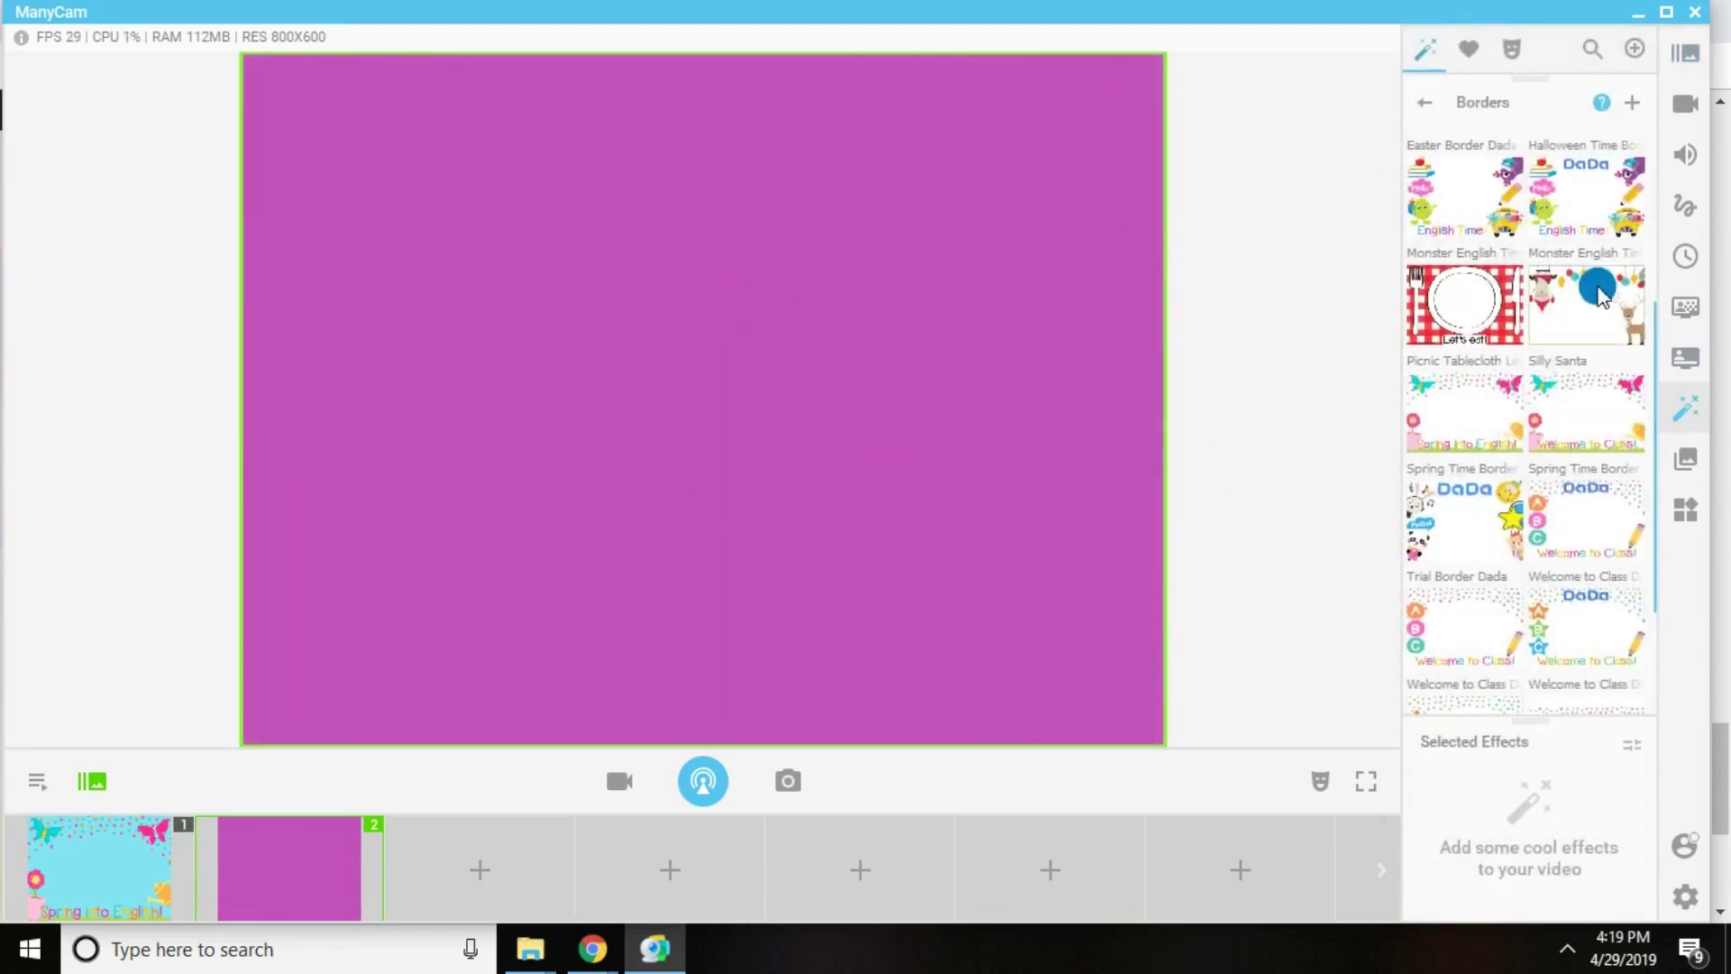
pyautogui.click(1422, 114)
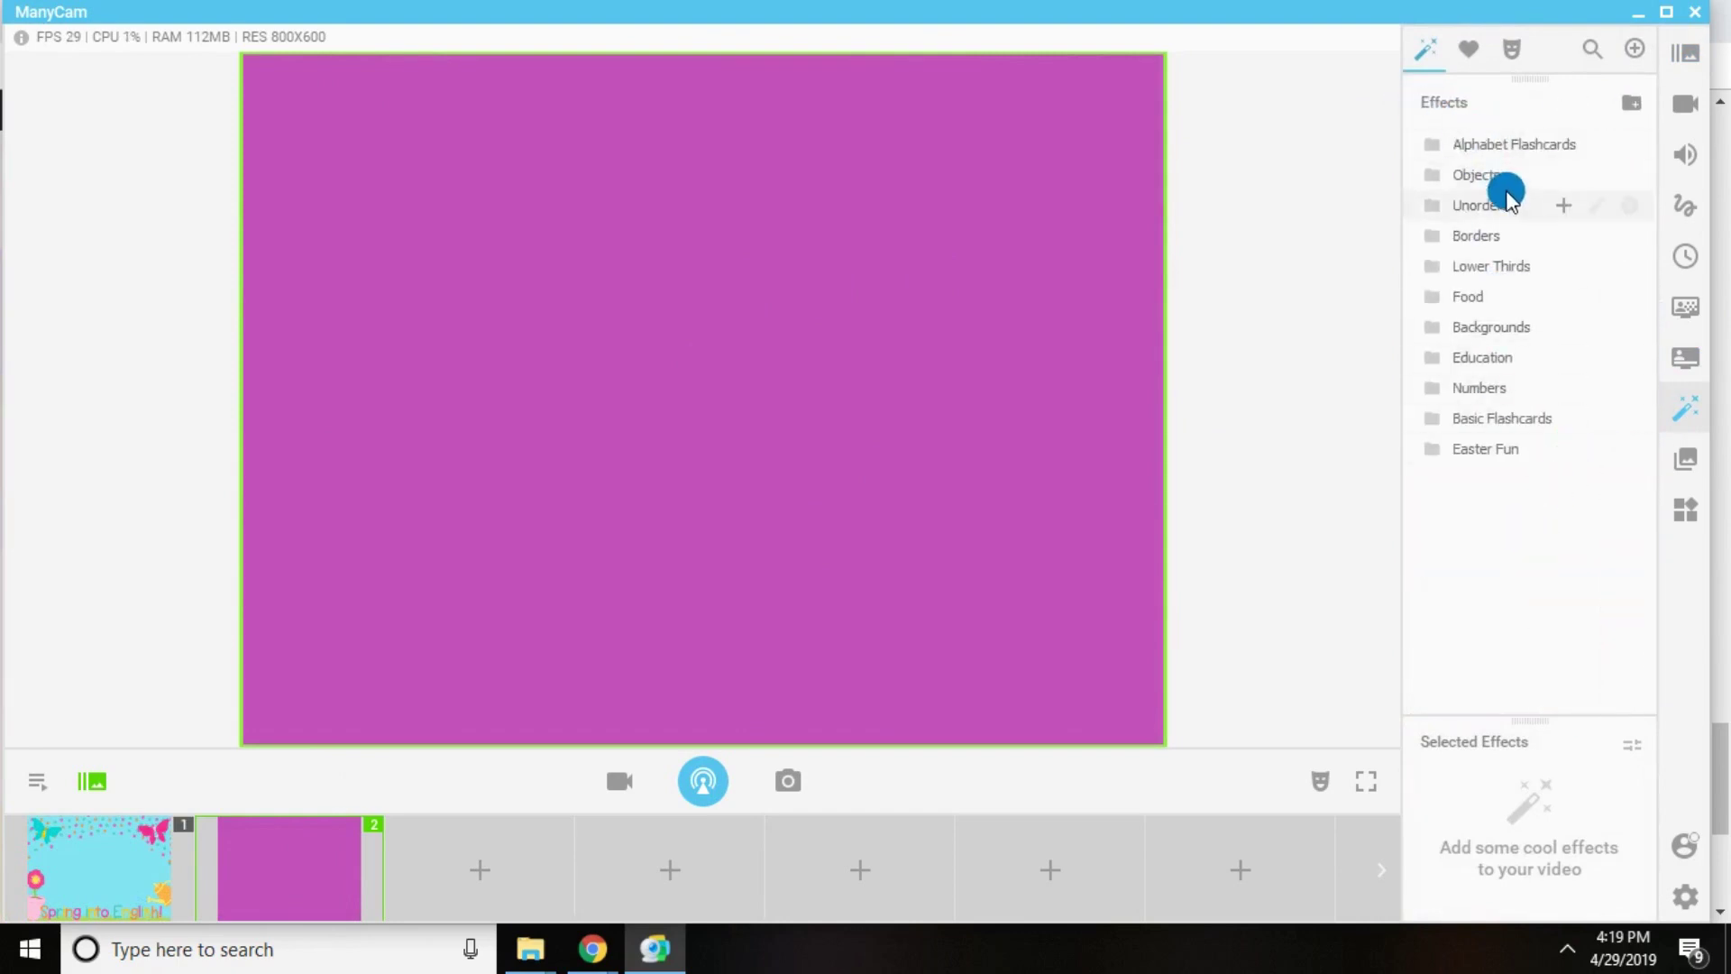
pyautogui.click(1631, 107)
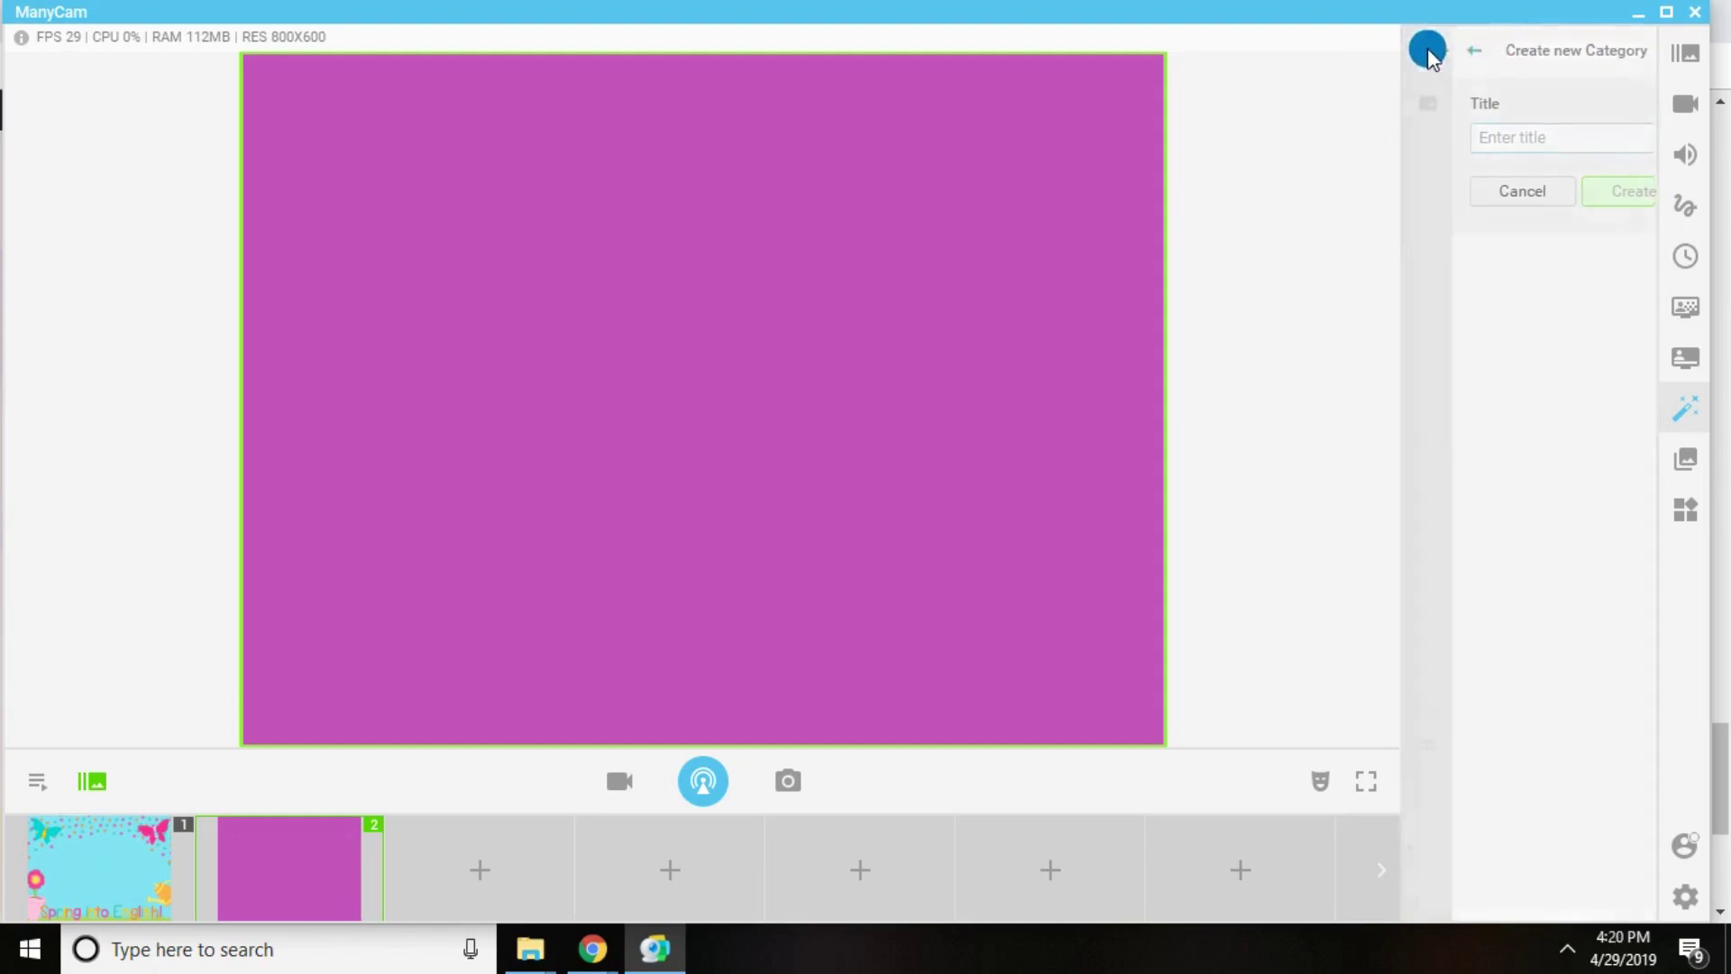
pyautogui.click(1425, 49)
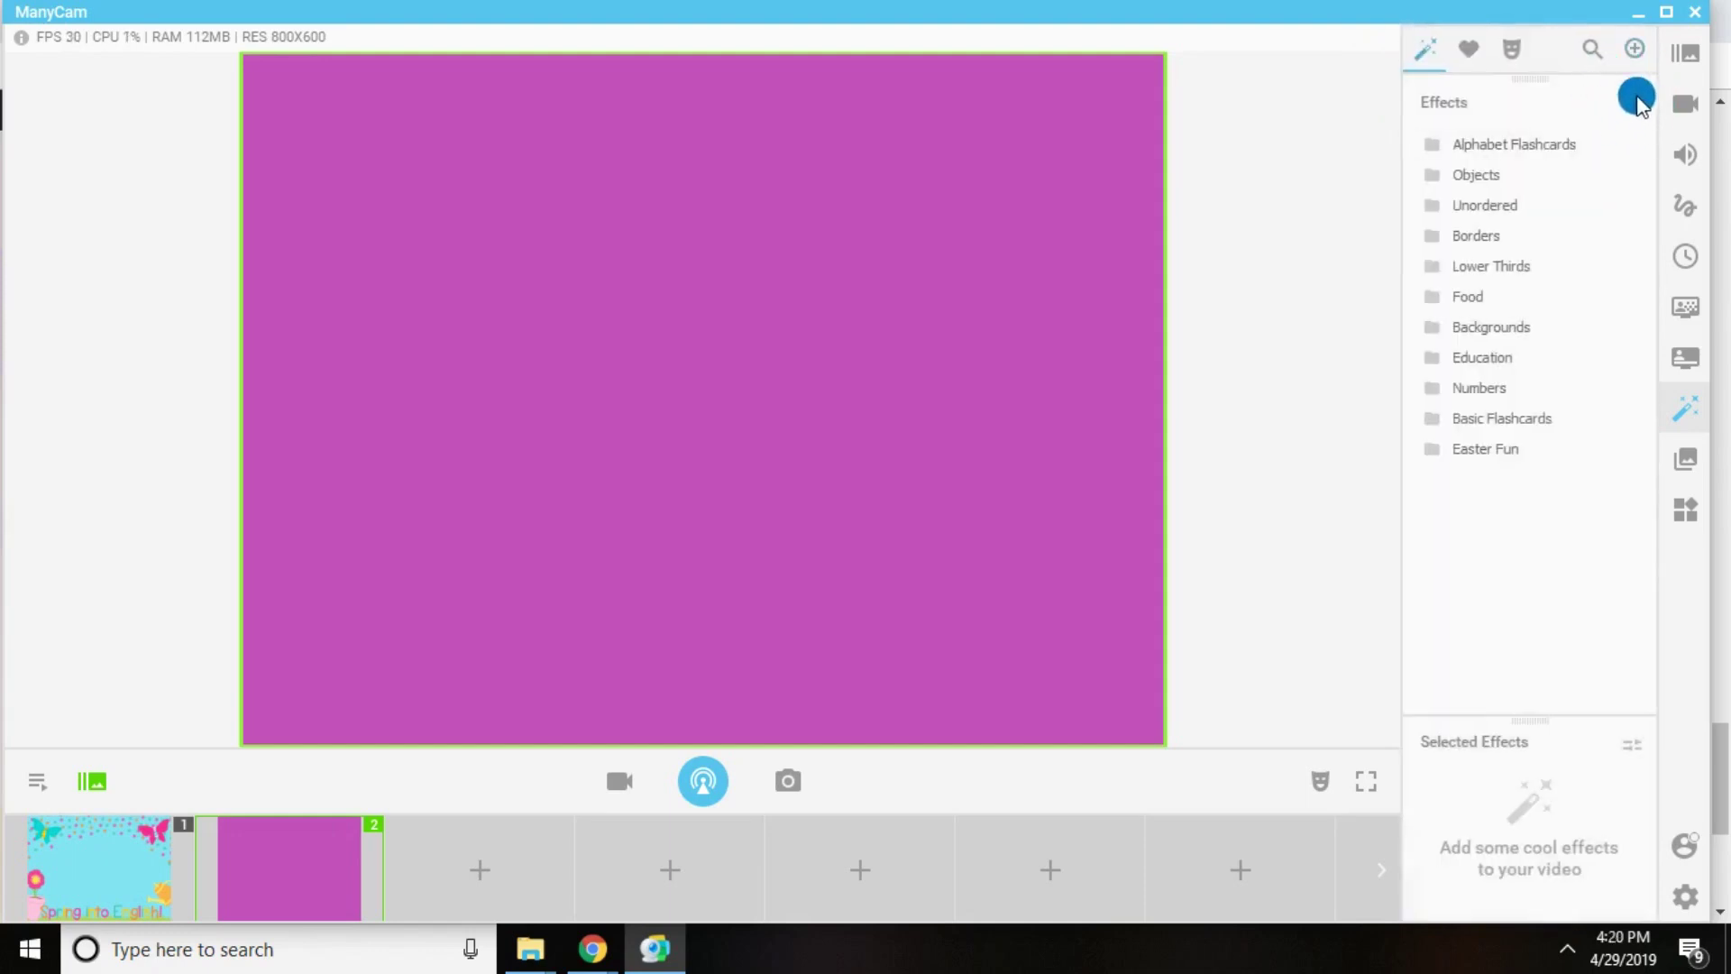
pyautogui.click(1637, 102)
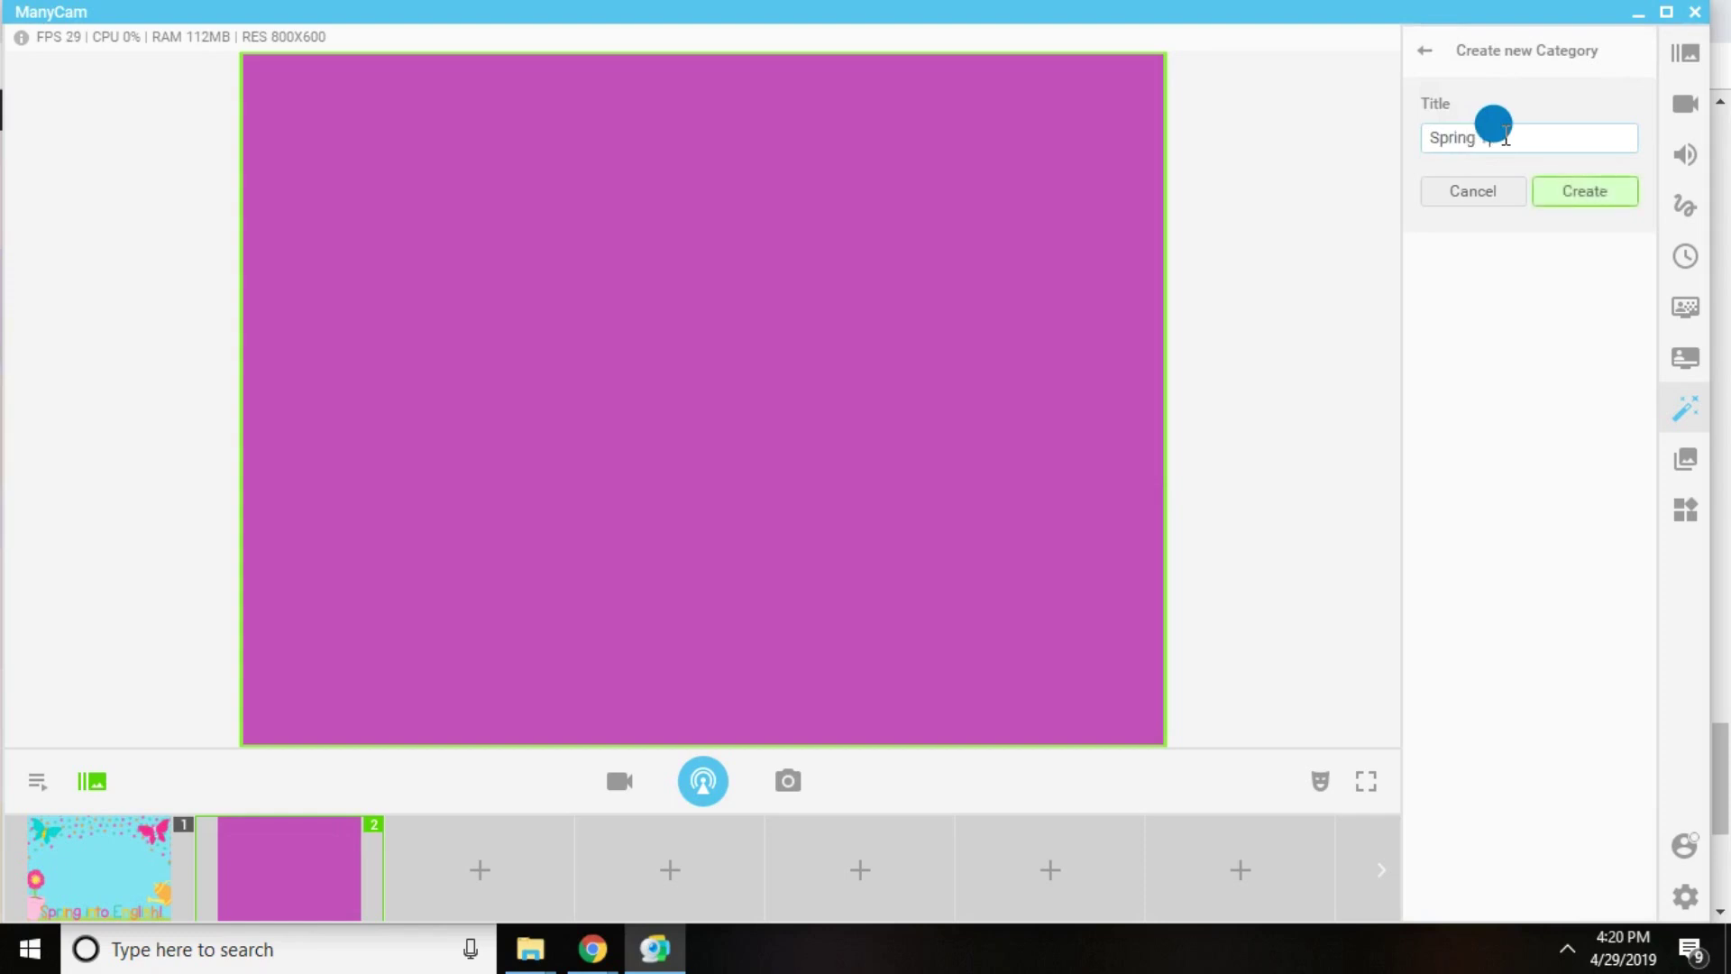
pyautogui.click(1574, 192)
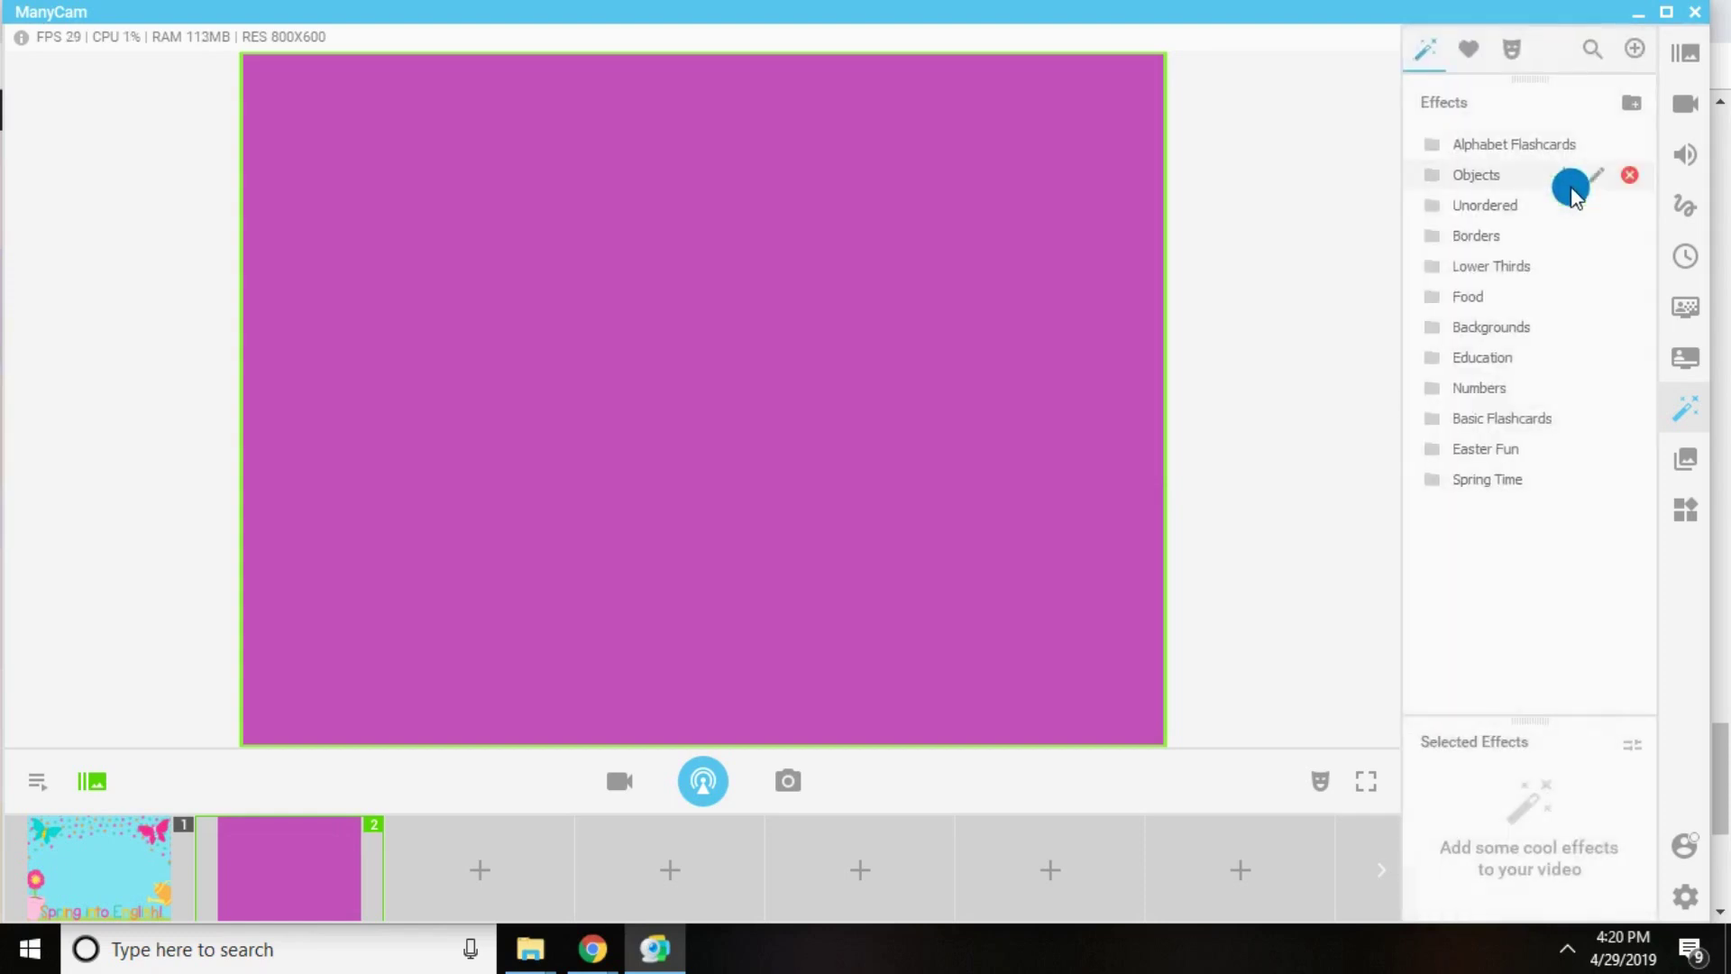
pyautogui.moveTo(1492, 510)
pyautogui.mouseDown()
pyautogui.moveTo(1473, 173)
pyautogui.moveTo(1510, 364)
pyautogui.moveTo(1477, 495)
pyautogui.moveTo(1473, 176)
pyautogui.moveTo(1490, 485)
pyautogui.mouseUp()
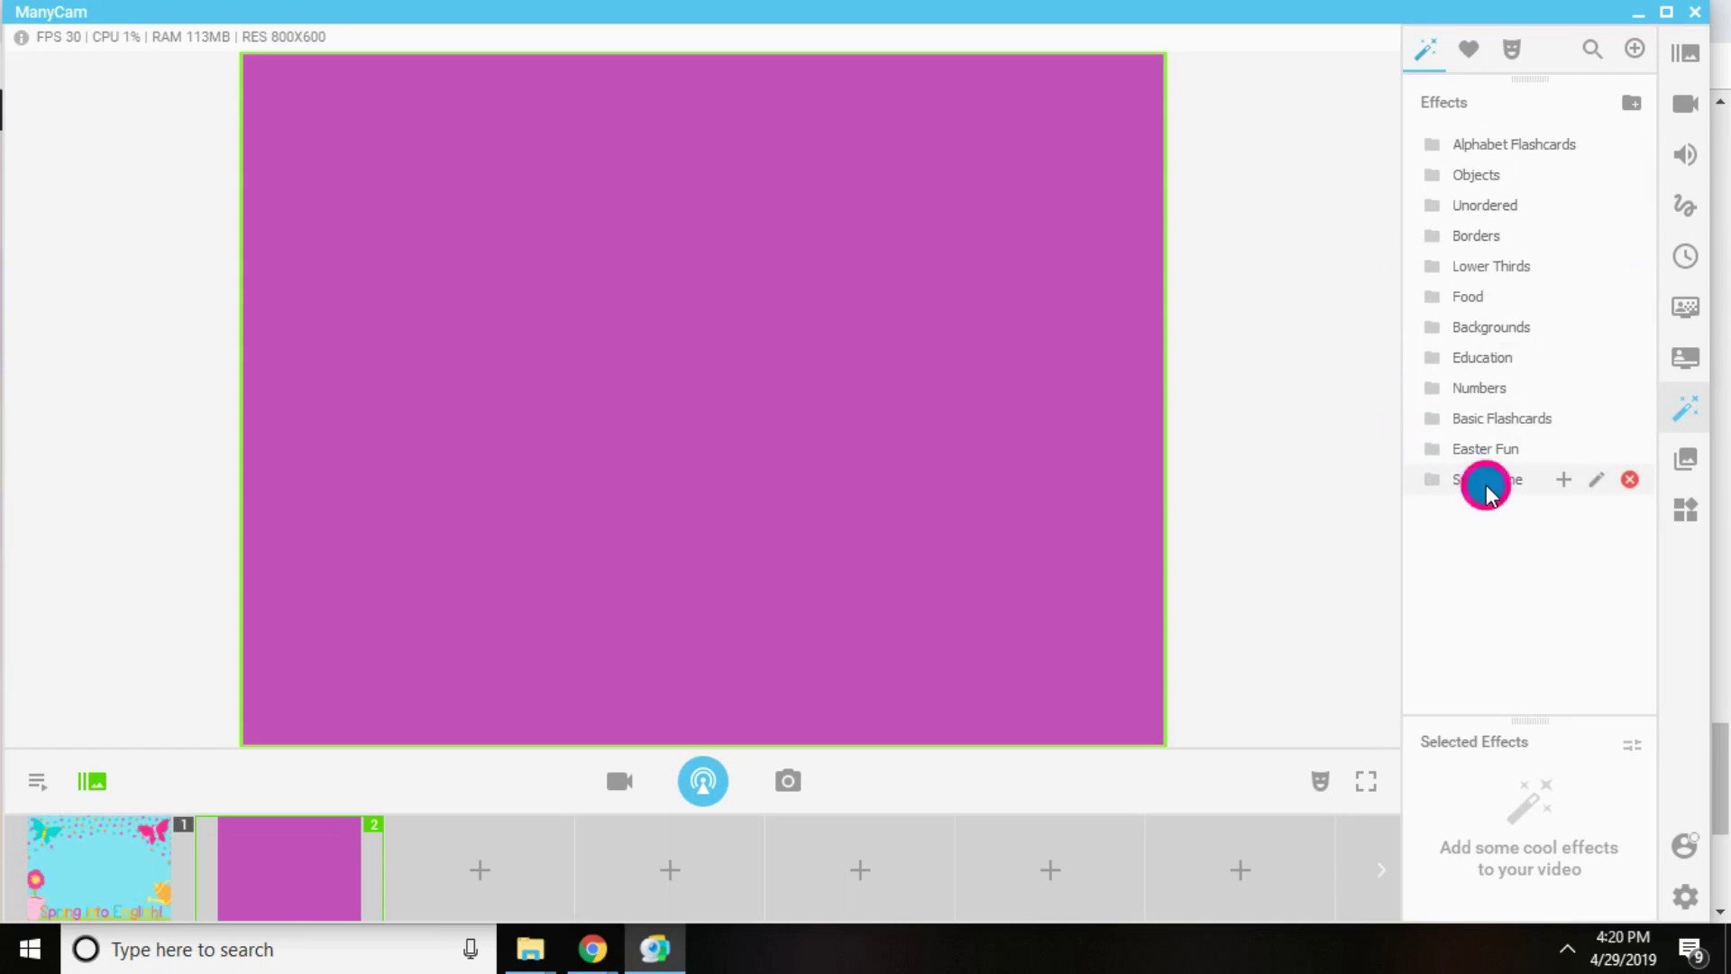
# - Move both Spring Time borders into the Spring Time category
pyautogui.click(1486, 484)
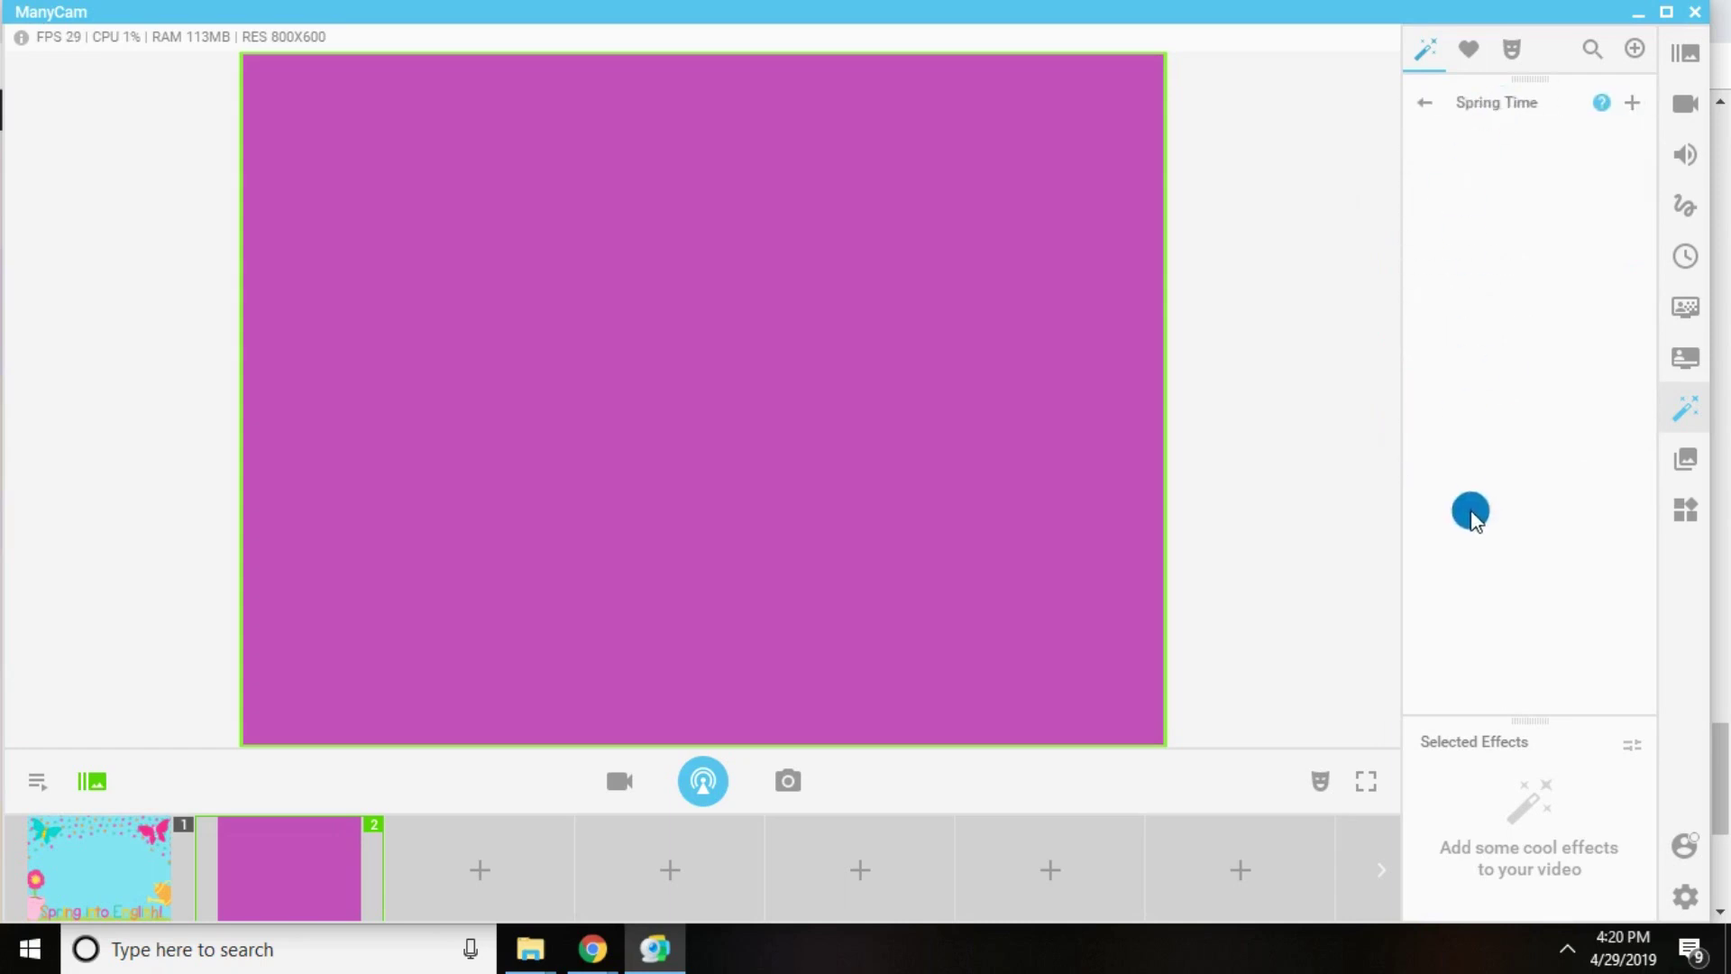
pyautogui.click(1638, 102)
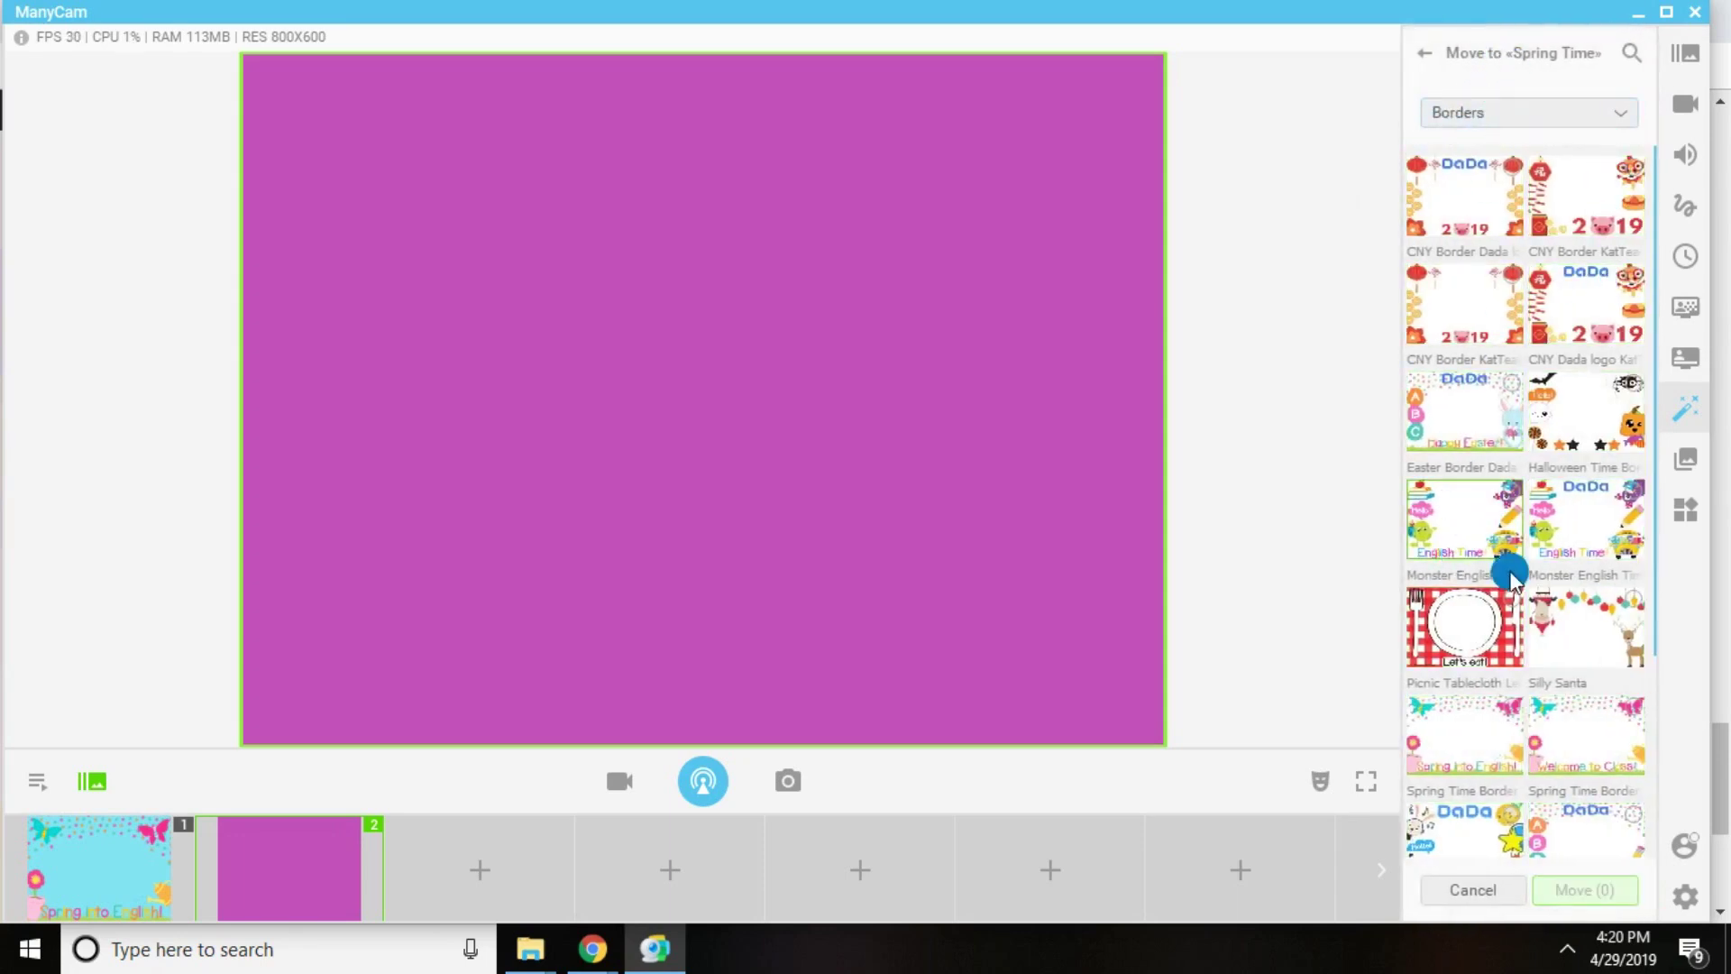
pyautogui.scroll(-3, 1501, 585)
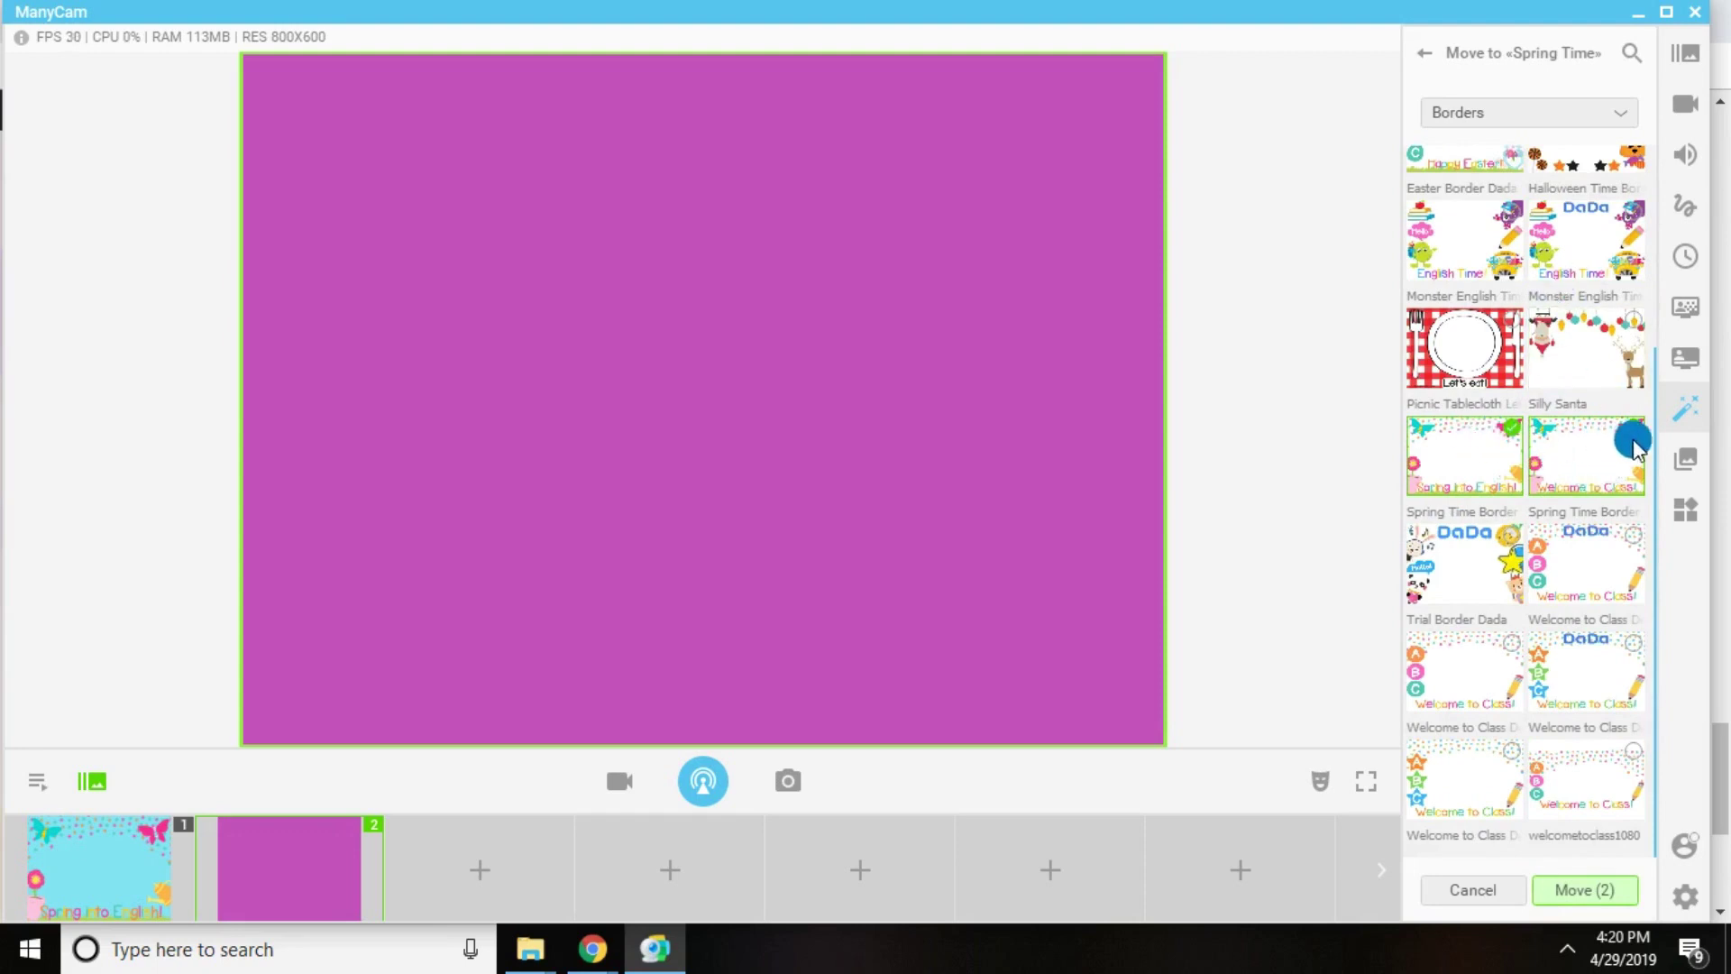
pyautogui.click(1560, 893)
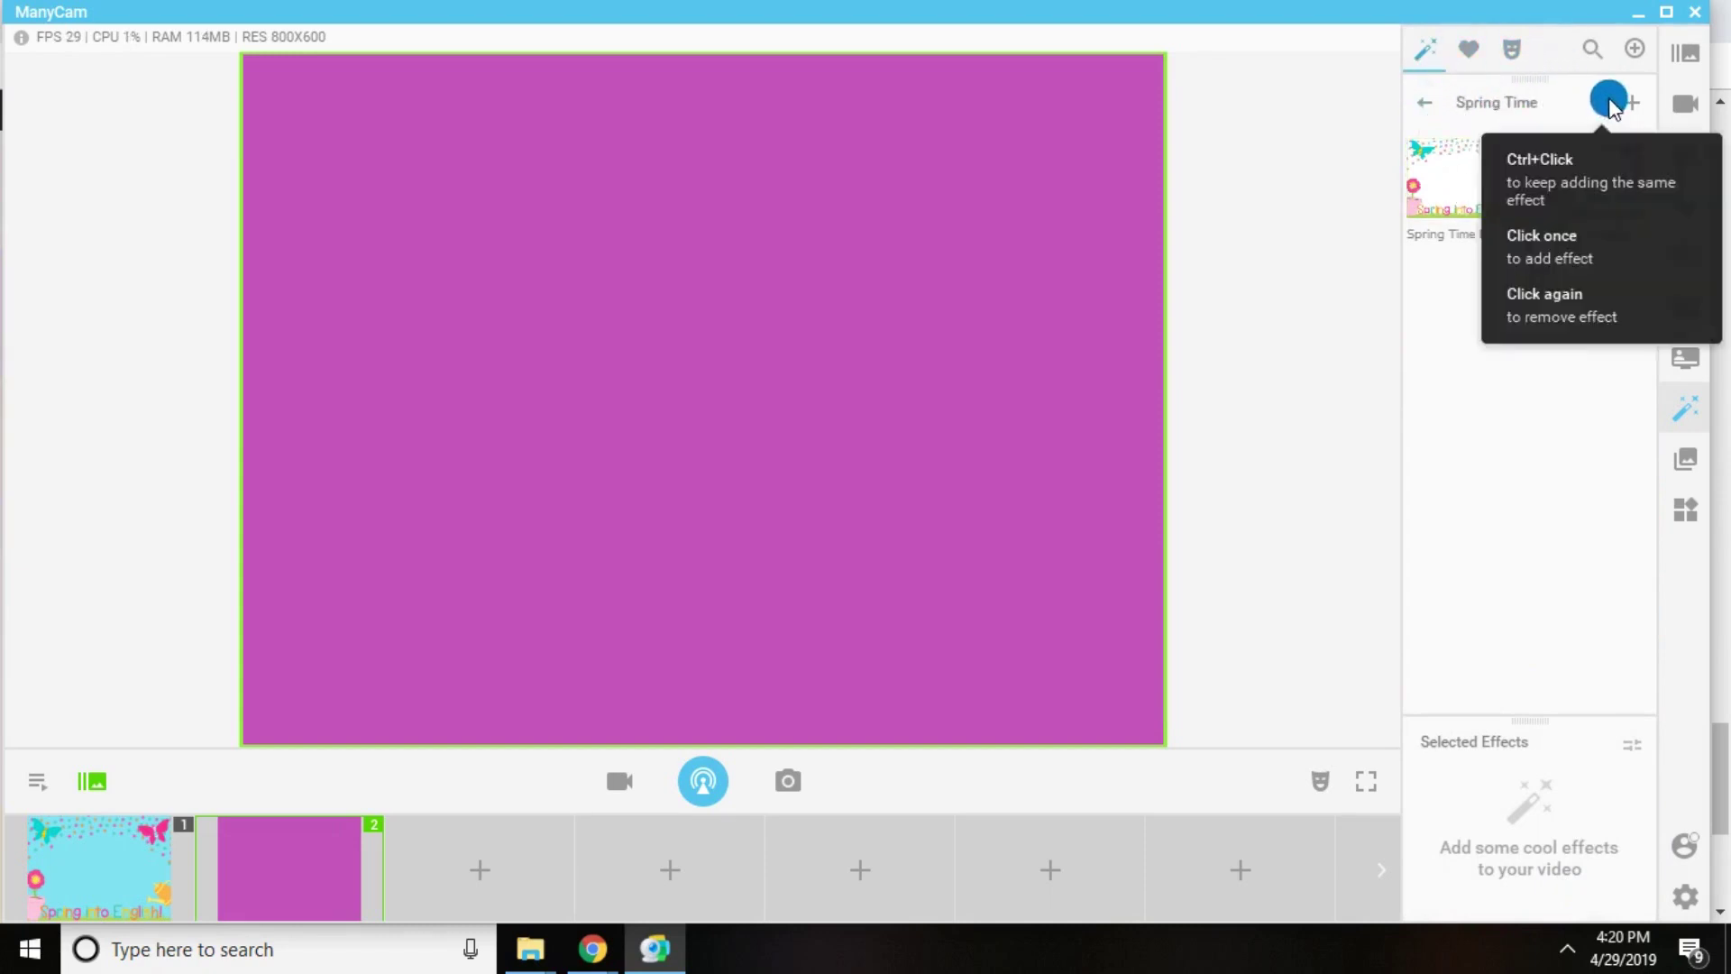
# - Move the eleven flower objects (flowers, pots, seed, seed packet, sprout, stem, watering can) from Objects into Spring Time
pyautogui.click(1632, 103)
pyautogui.click(1475, 110)
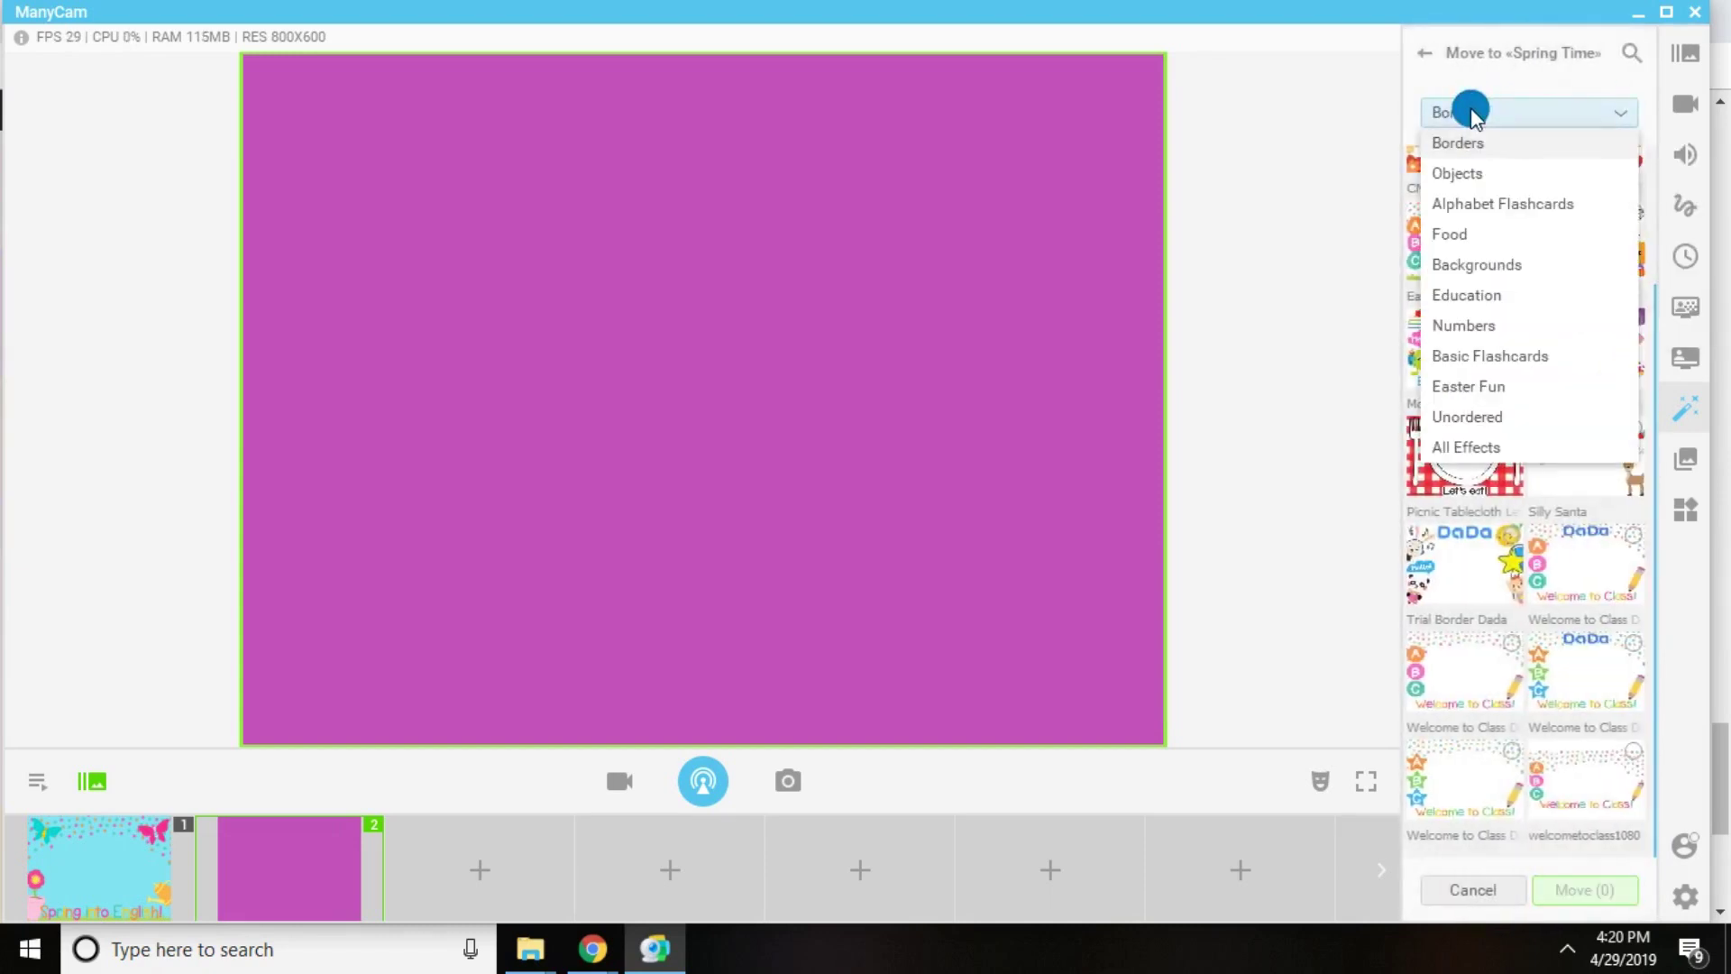
pyautogui.click(1500, 173)
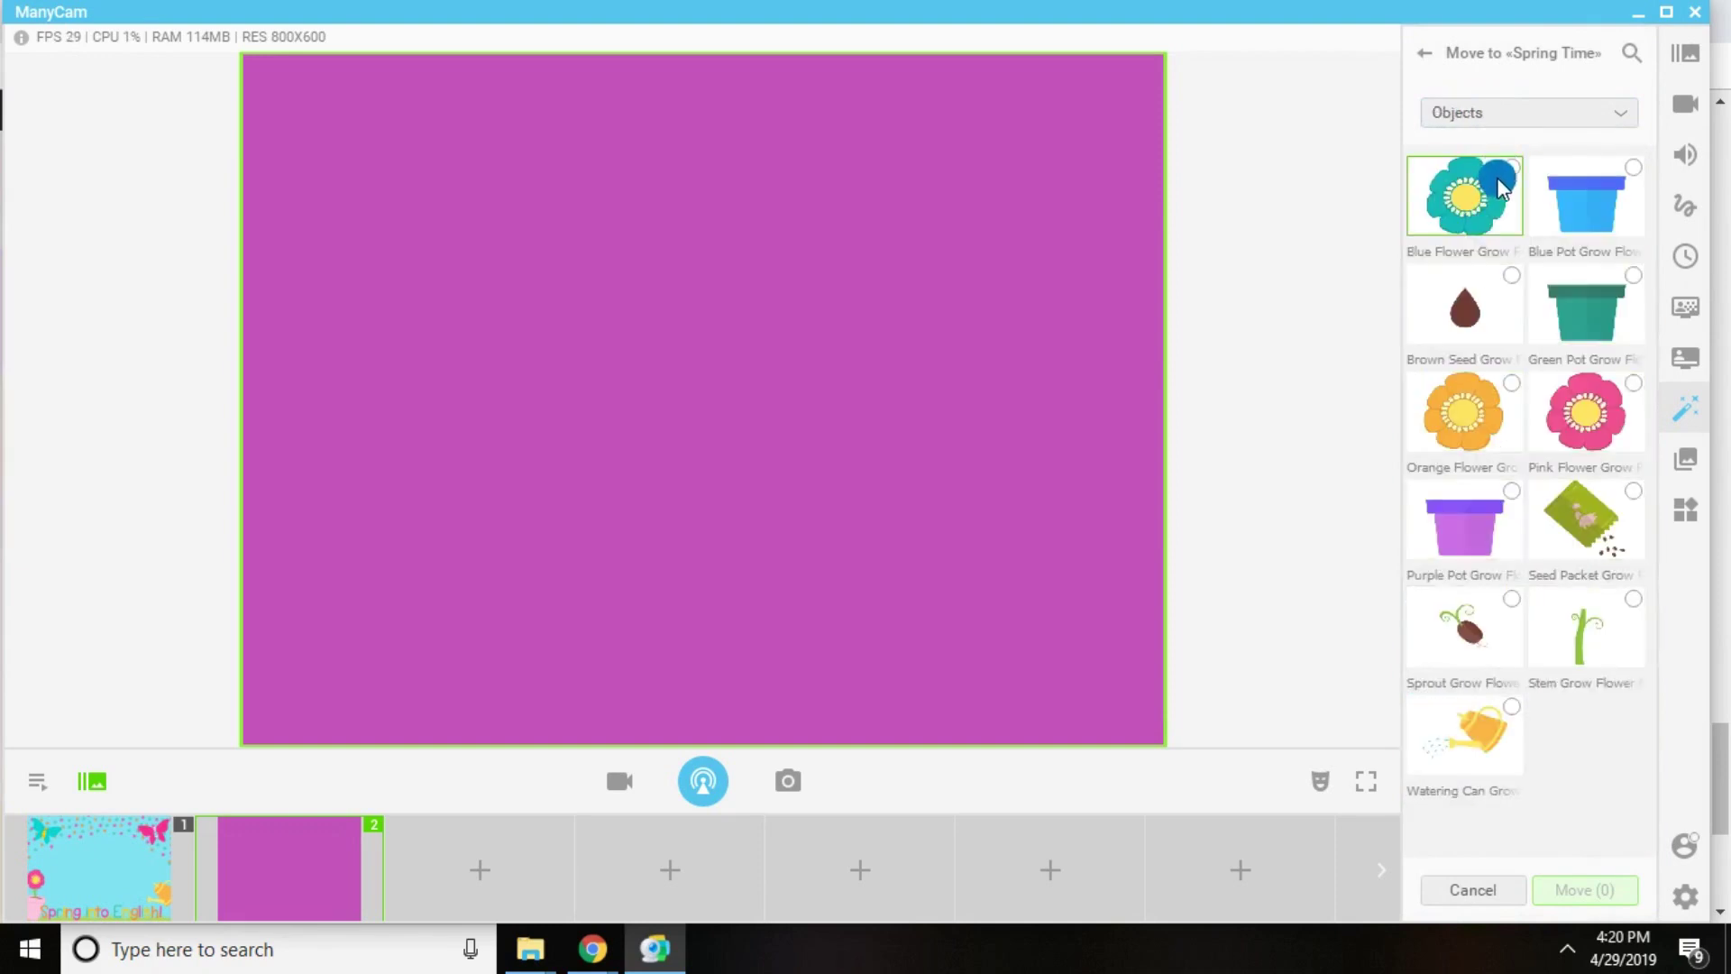
pyautogui.click(1540, 186)
pyautogui.click(1483, 303)
pyautogui.click(1567, 317)
pyautogui.click(1523, 373)
pyautogui.click(1584, 408)
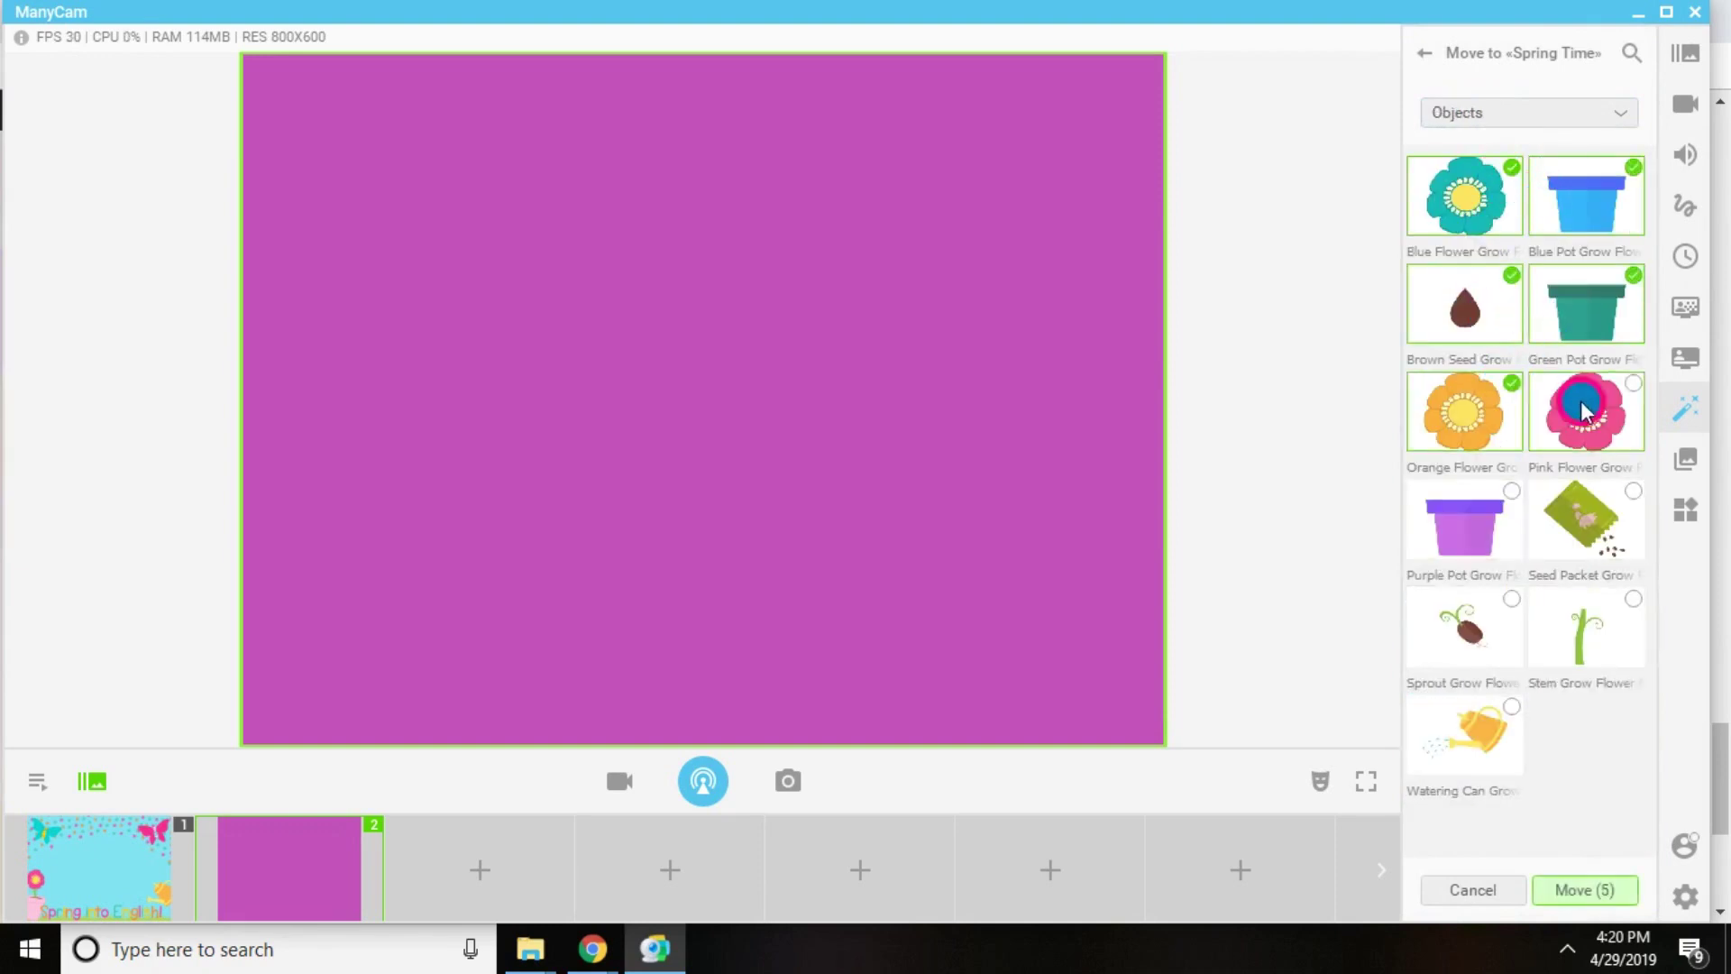
pyautogui.click(1492, 492)
pyautogui.click(1558, 525)
pyautogui.click(1470, 631)
pyautogui.click(1587, 631)
pyautogui.click(1524, 747)
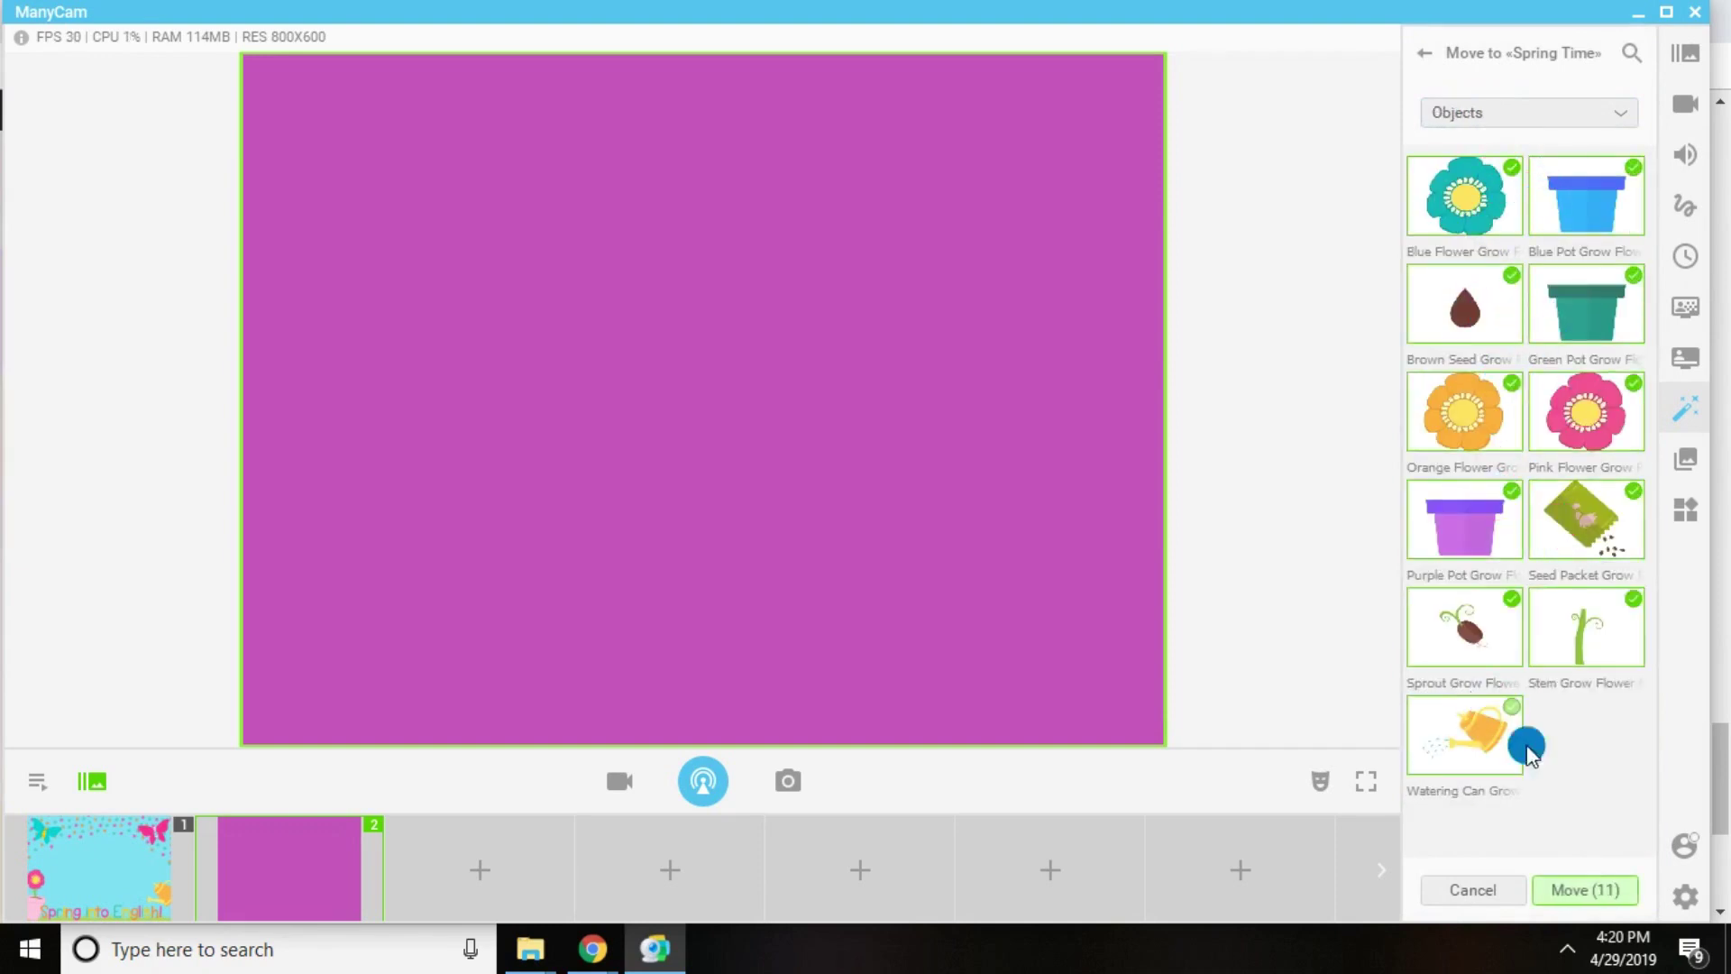
pyautogui.click(1558, 891)
# - Move the Background Grow effect from Unordered into Spring Time
pyautogui.scroll(-3, 1517, 311)
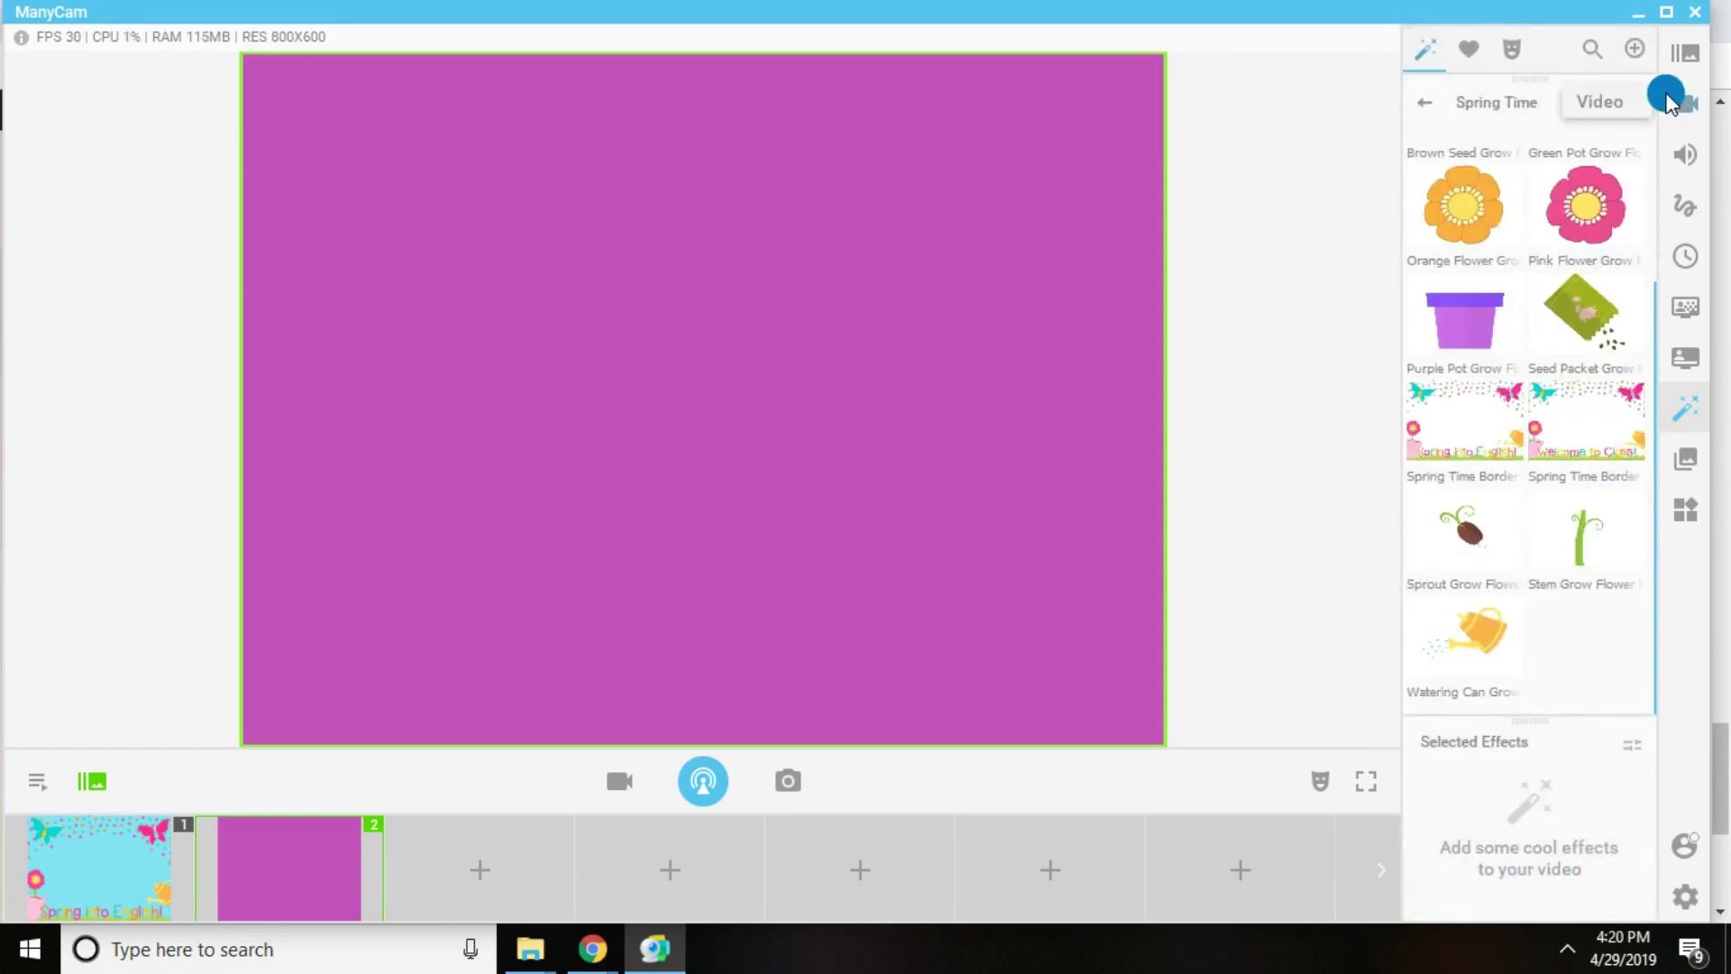
pyautogui.click(1643, 112)
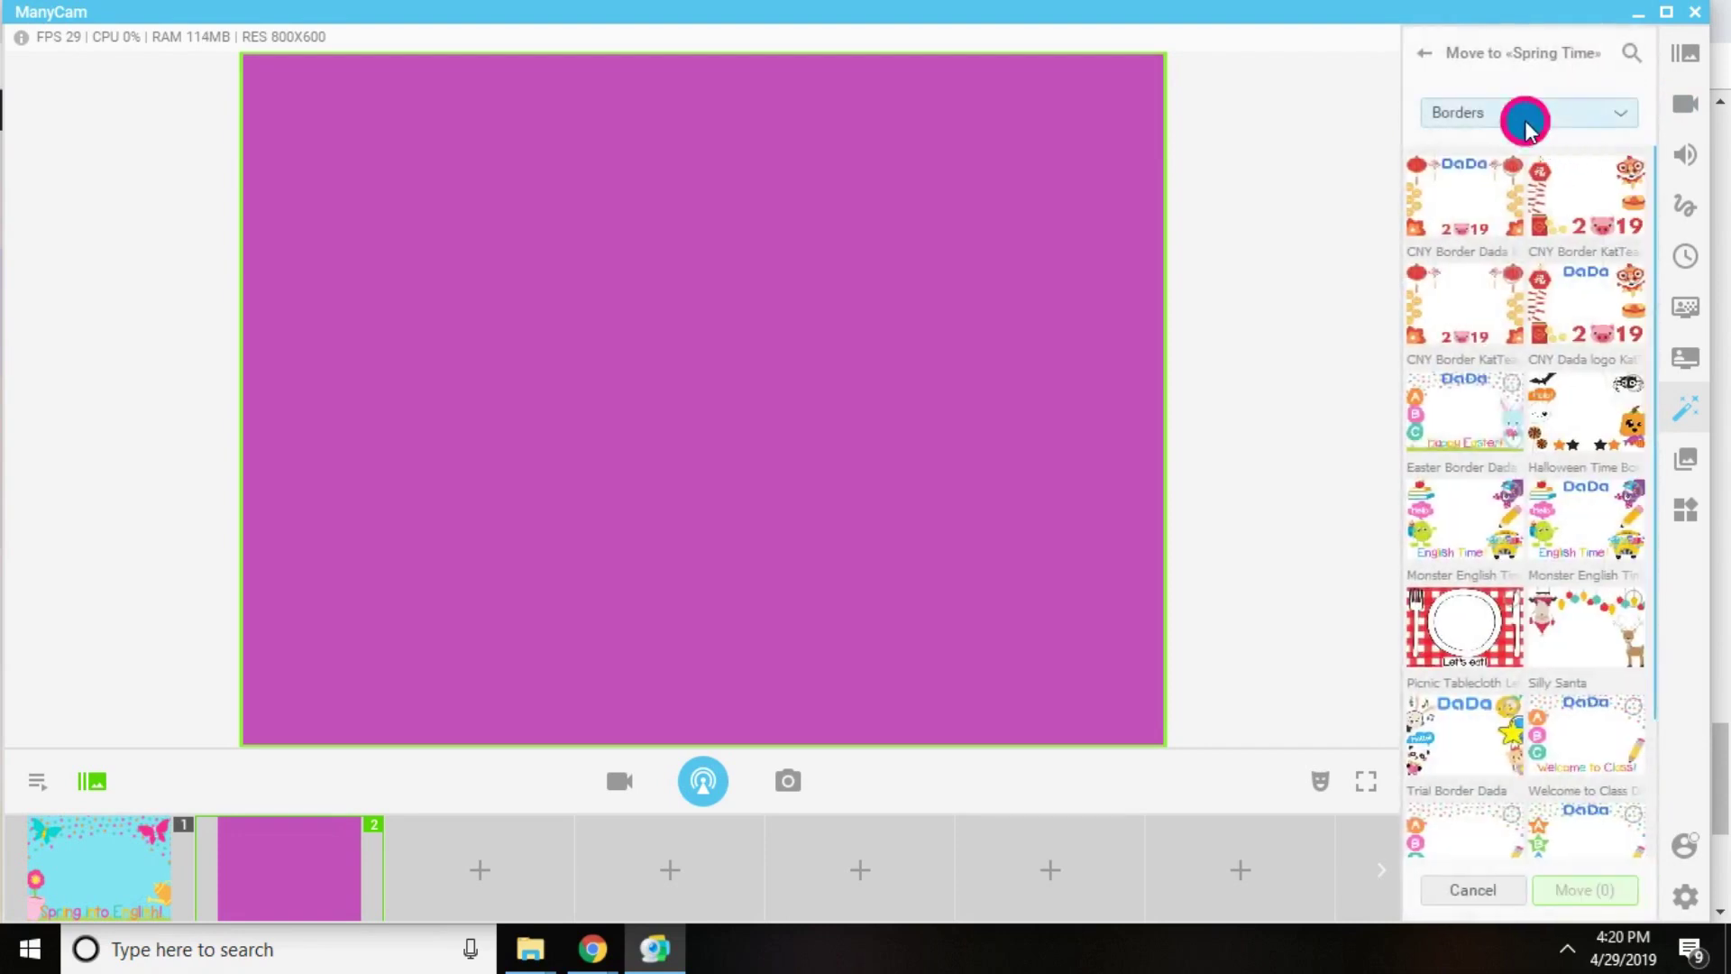
pyautogui.click(1524, 113)
pyautogui.click(1488, 391)
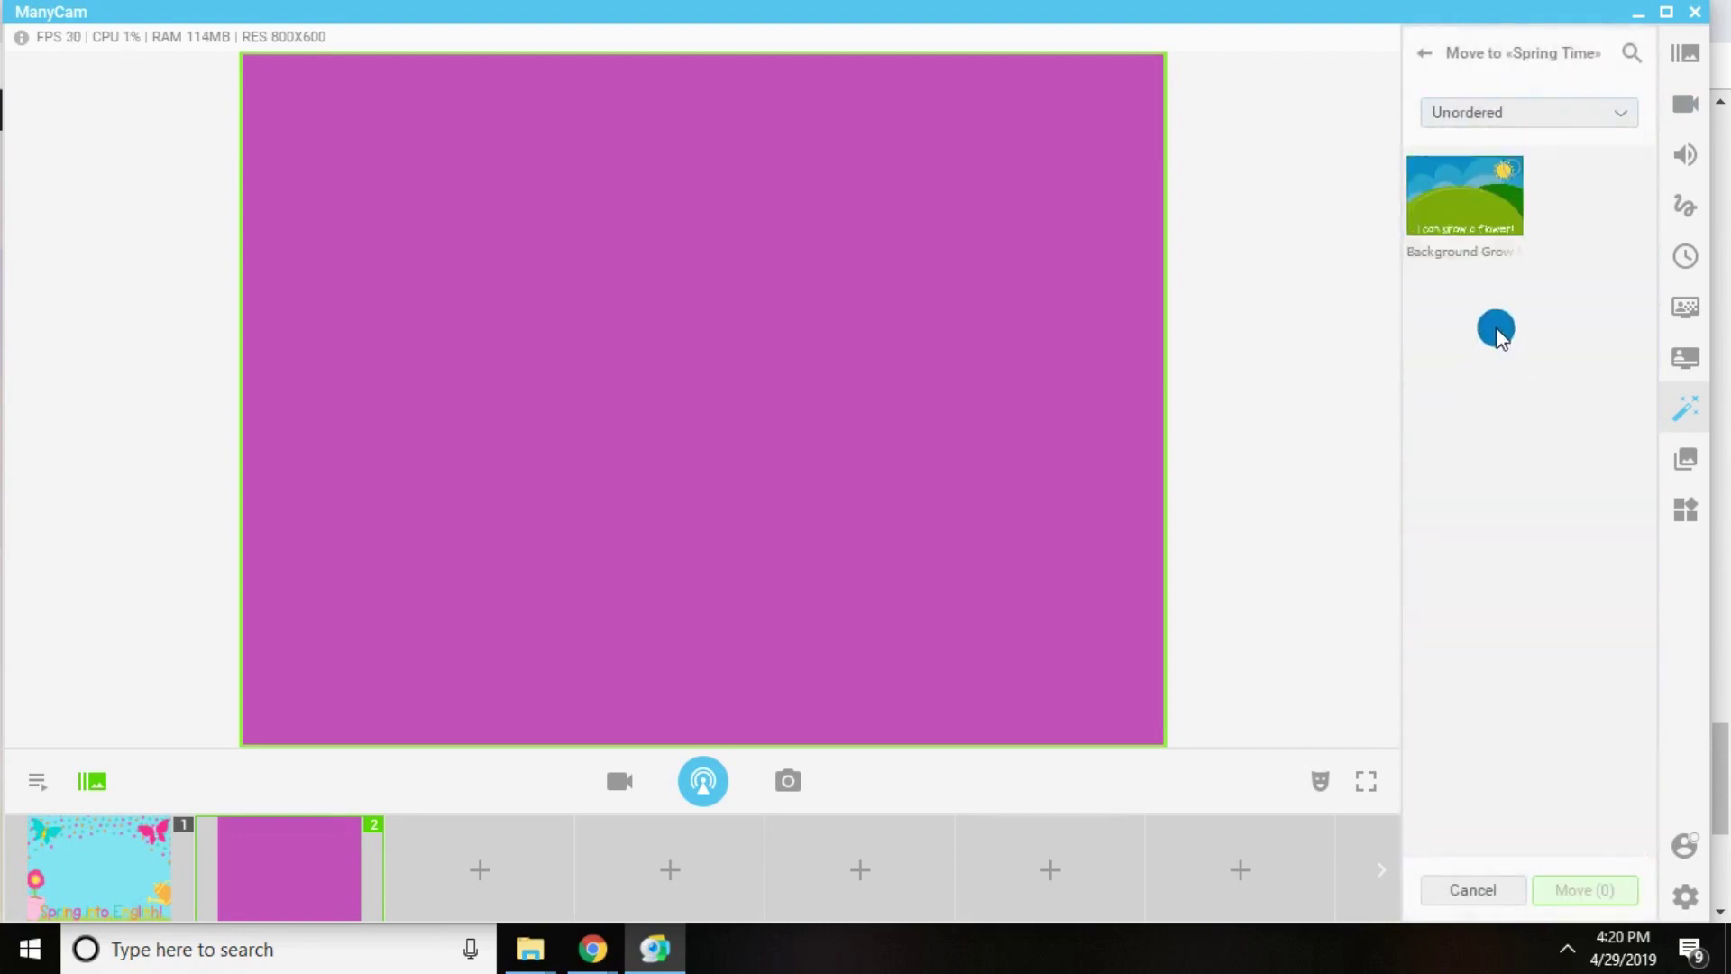
pyautogui.click(1458, 206)
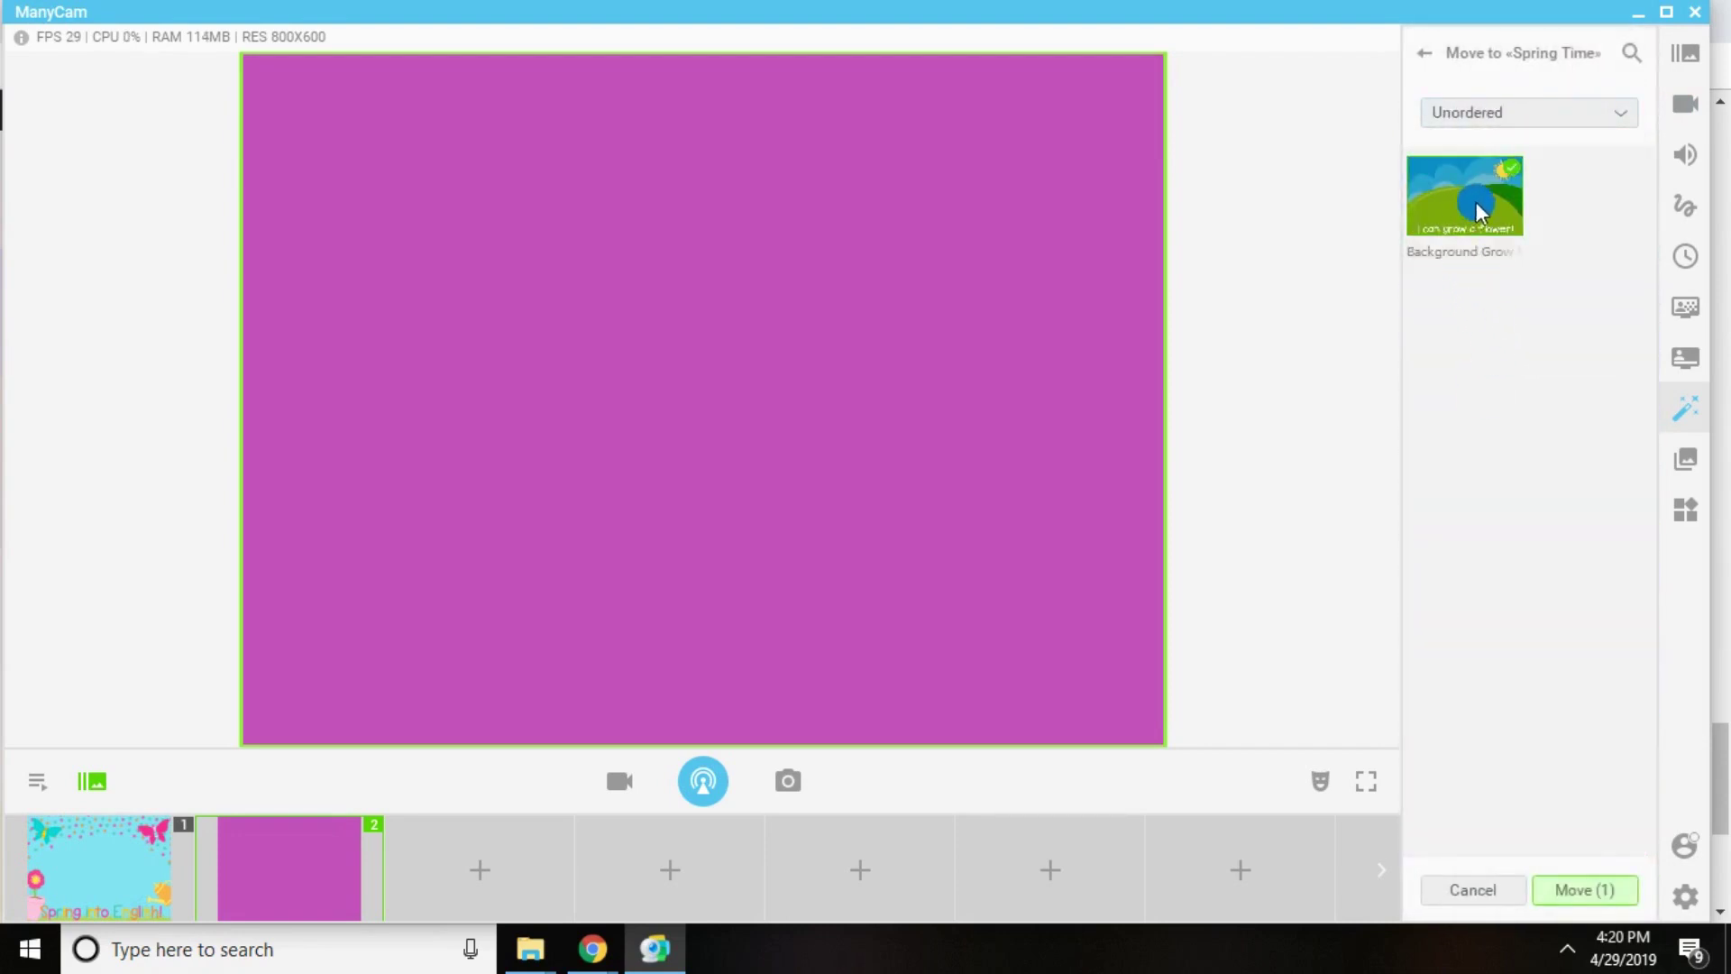
pyautogui.click(1617, 893)
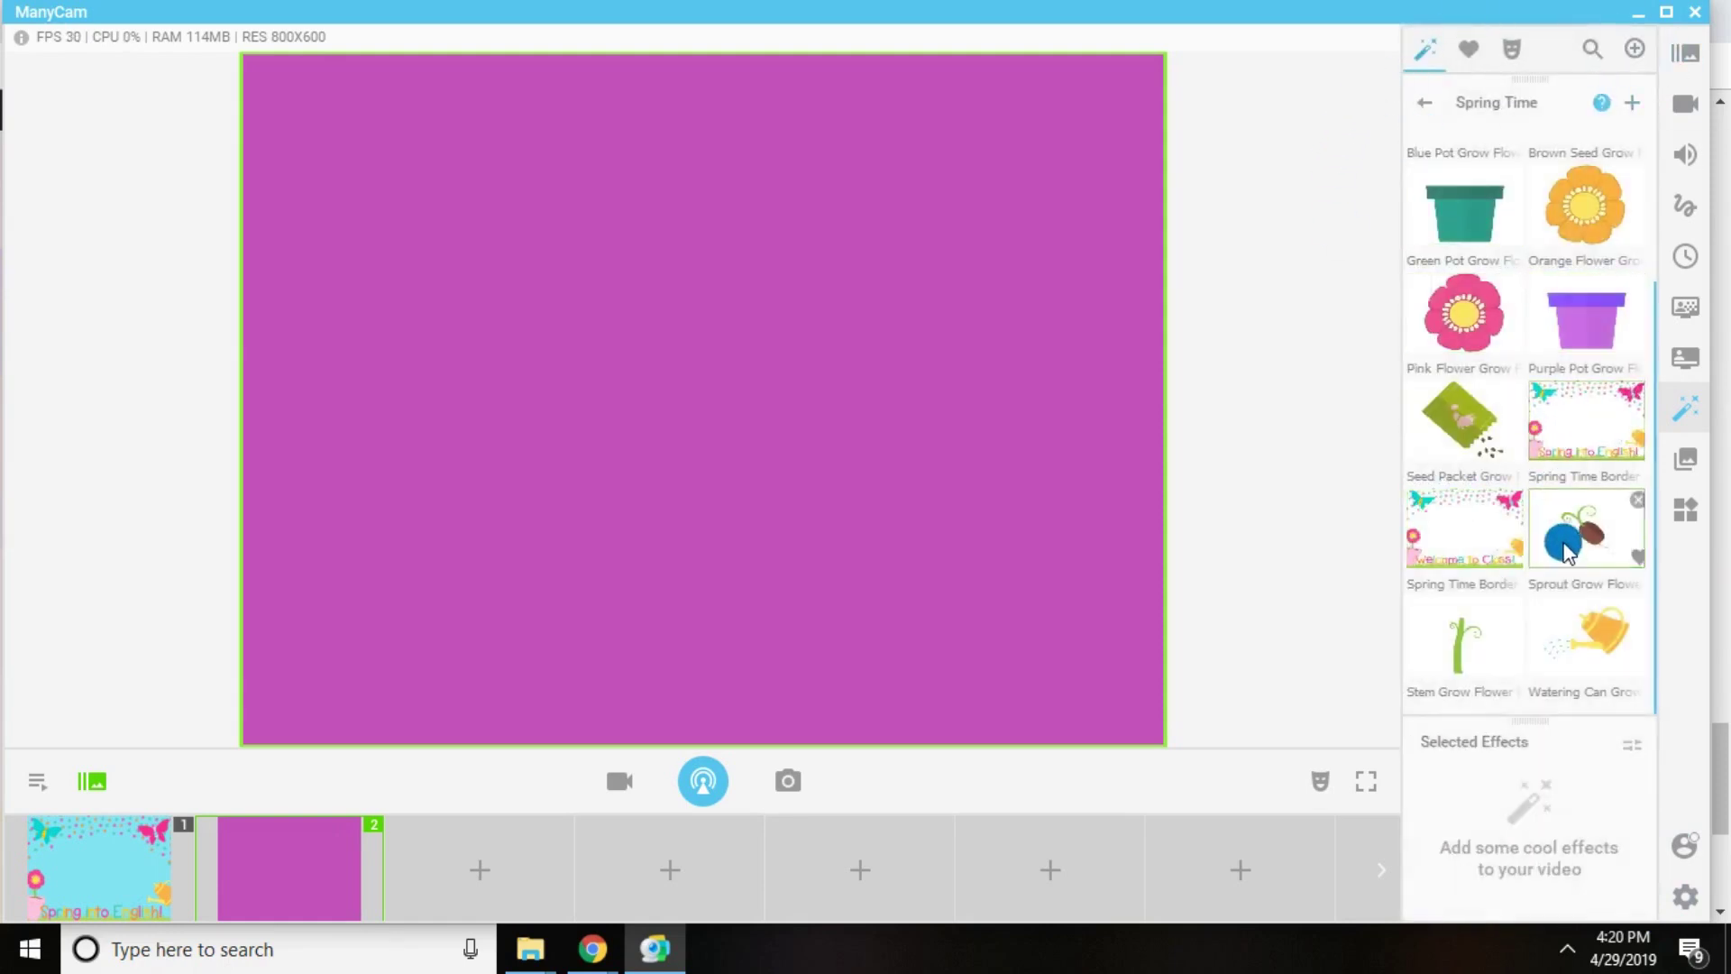
pyautogui.scroll(2, 1524, 450)
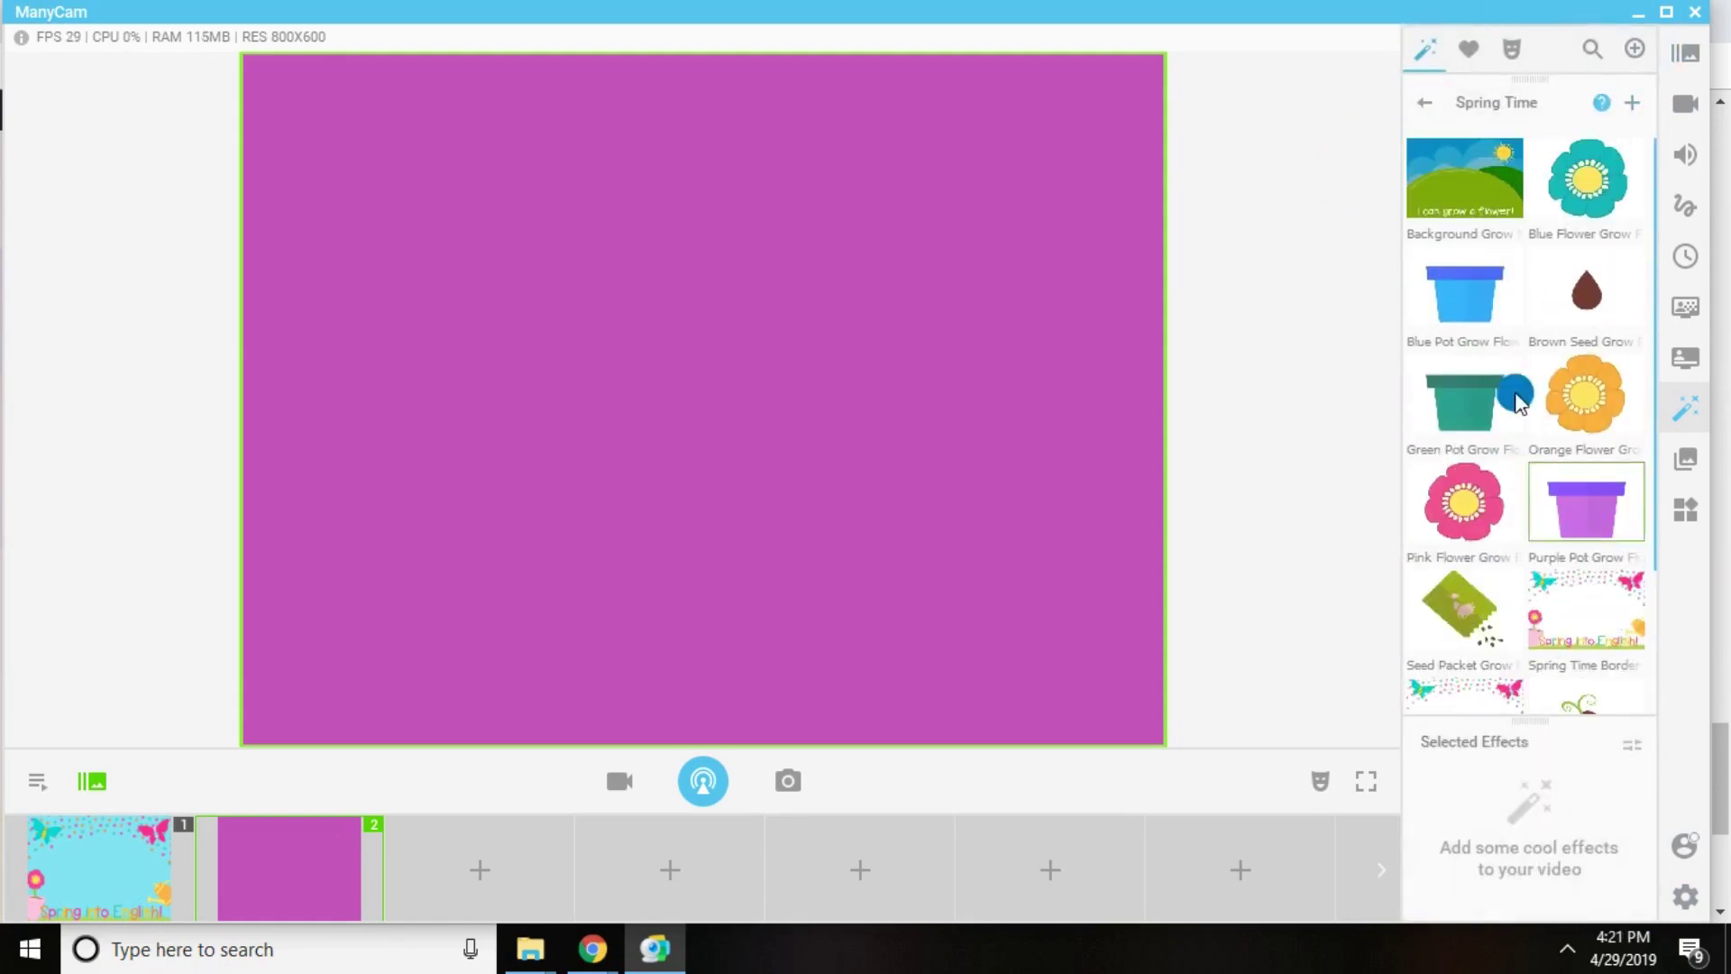
# - Apply Background Grow to scene 2 and align it with the canvas edges
pyautogui.click(1467, 197)
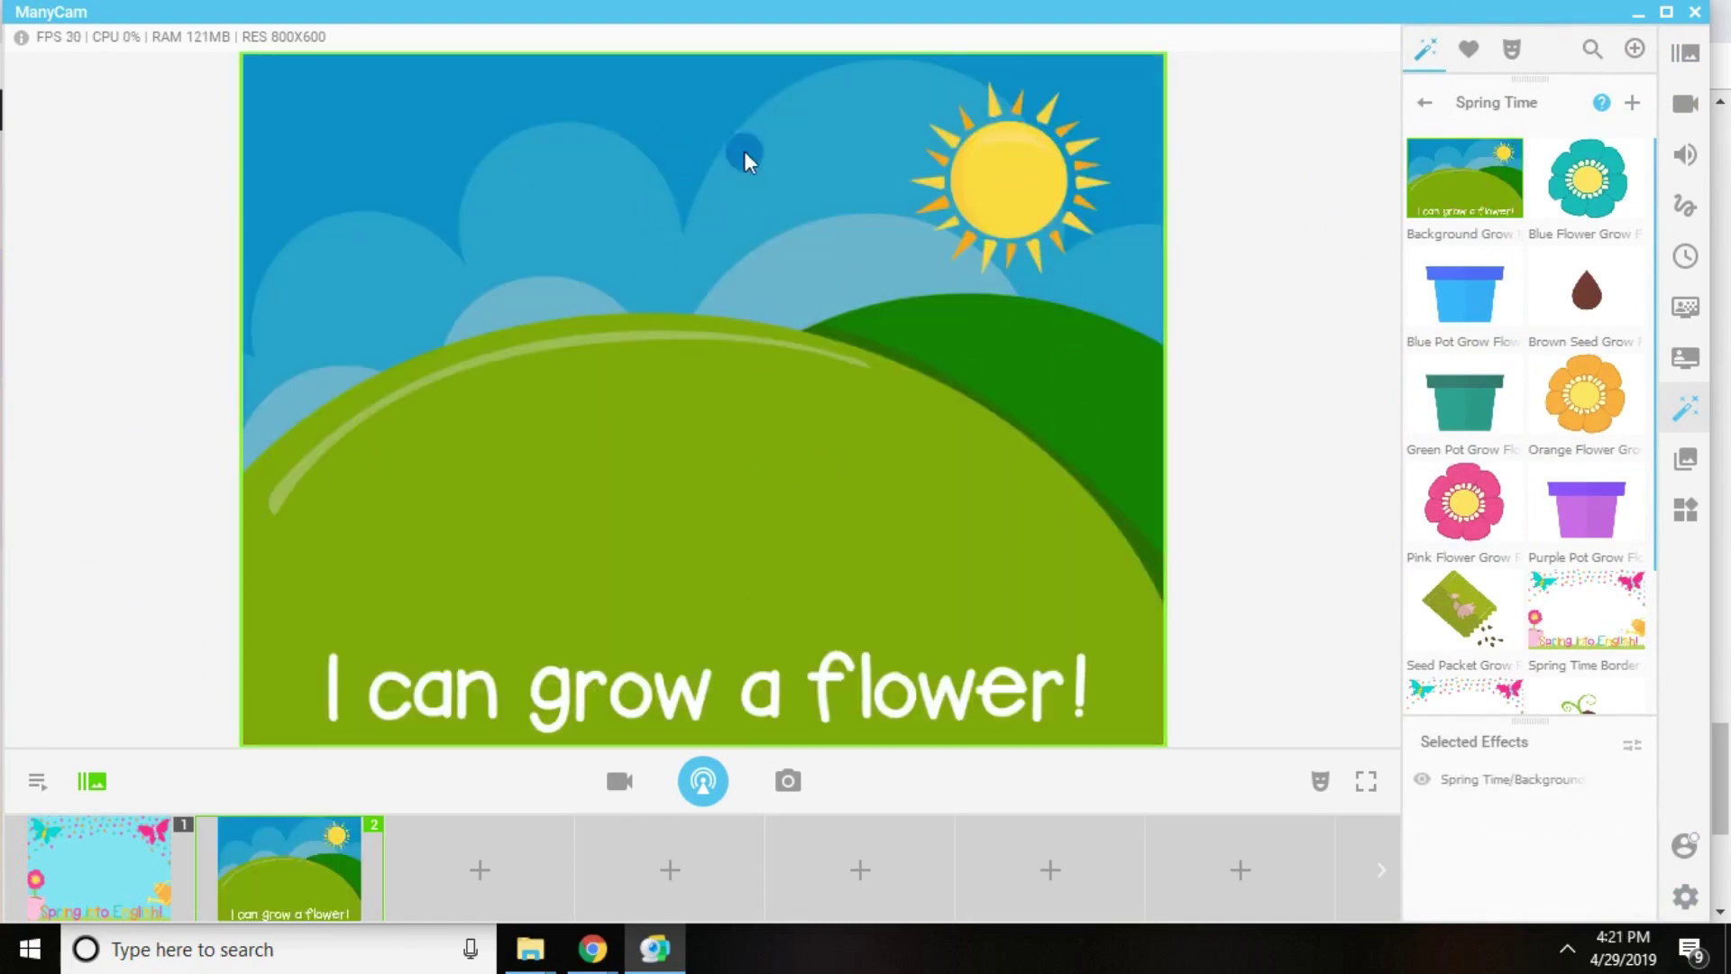
pyautogui.moveTo(1007, 180); pyautogui.dragTo(672, 240)
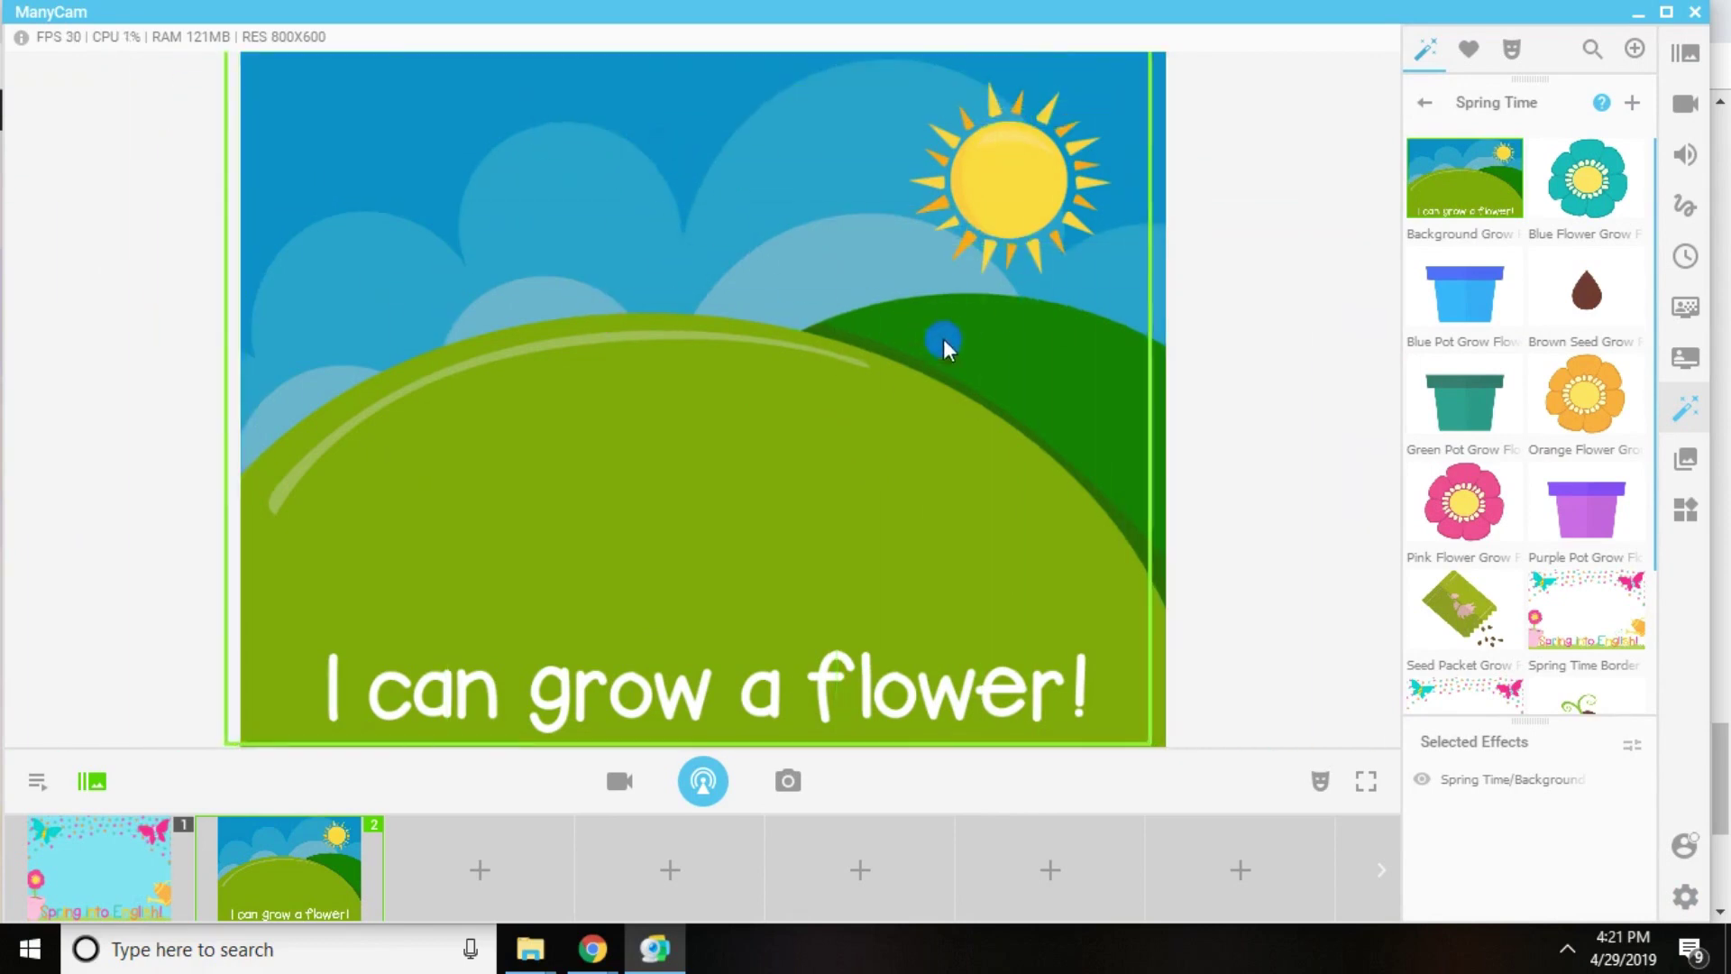
pyautogui.moveTo(943, 339); pyautogui.dragTo(1047, 325)
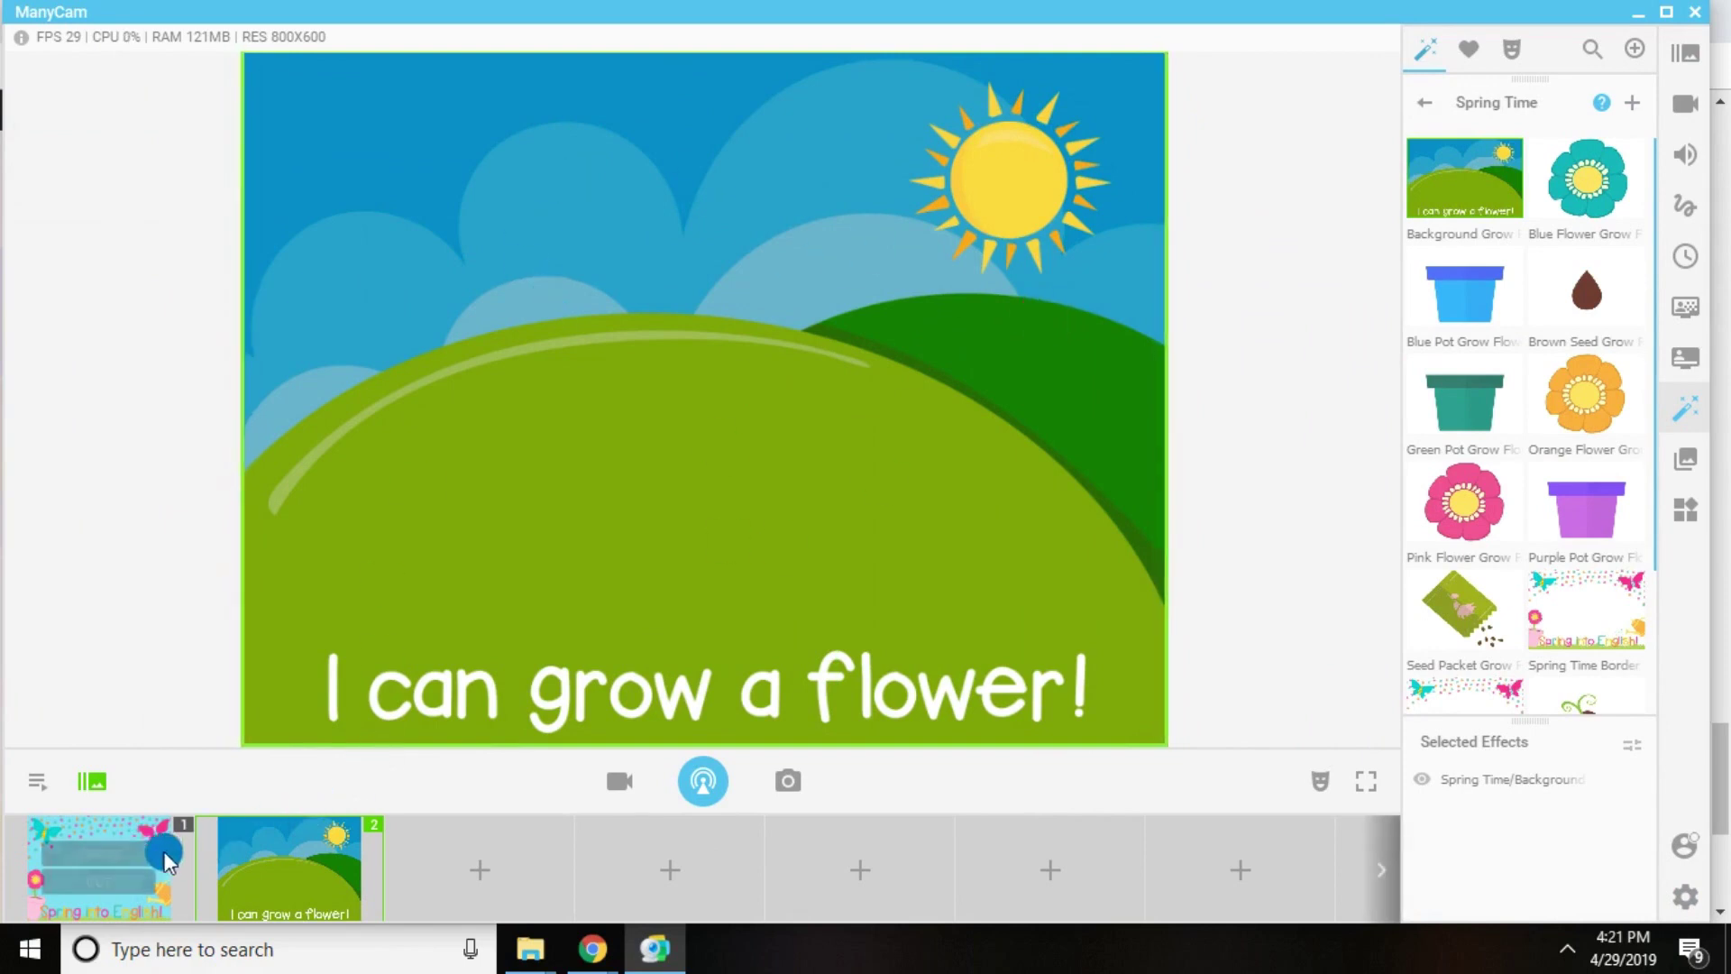
# - Remove the accidentally applied grow background from scene 1, then return to scene 2
pyautogui.click(137, 861)
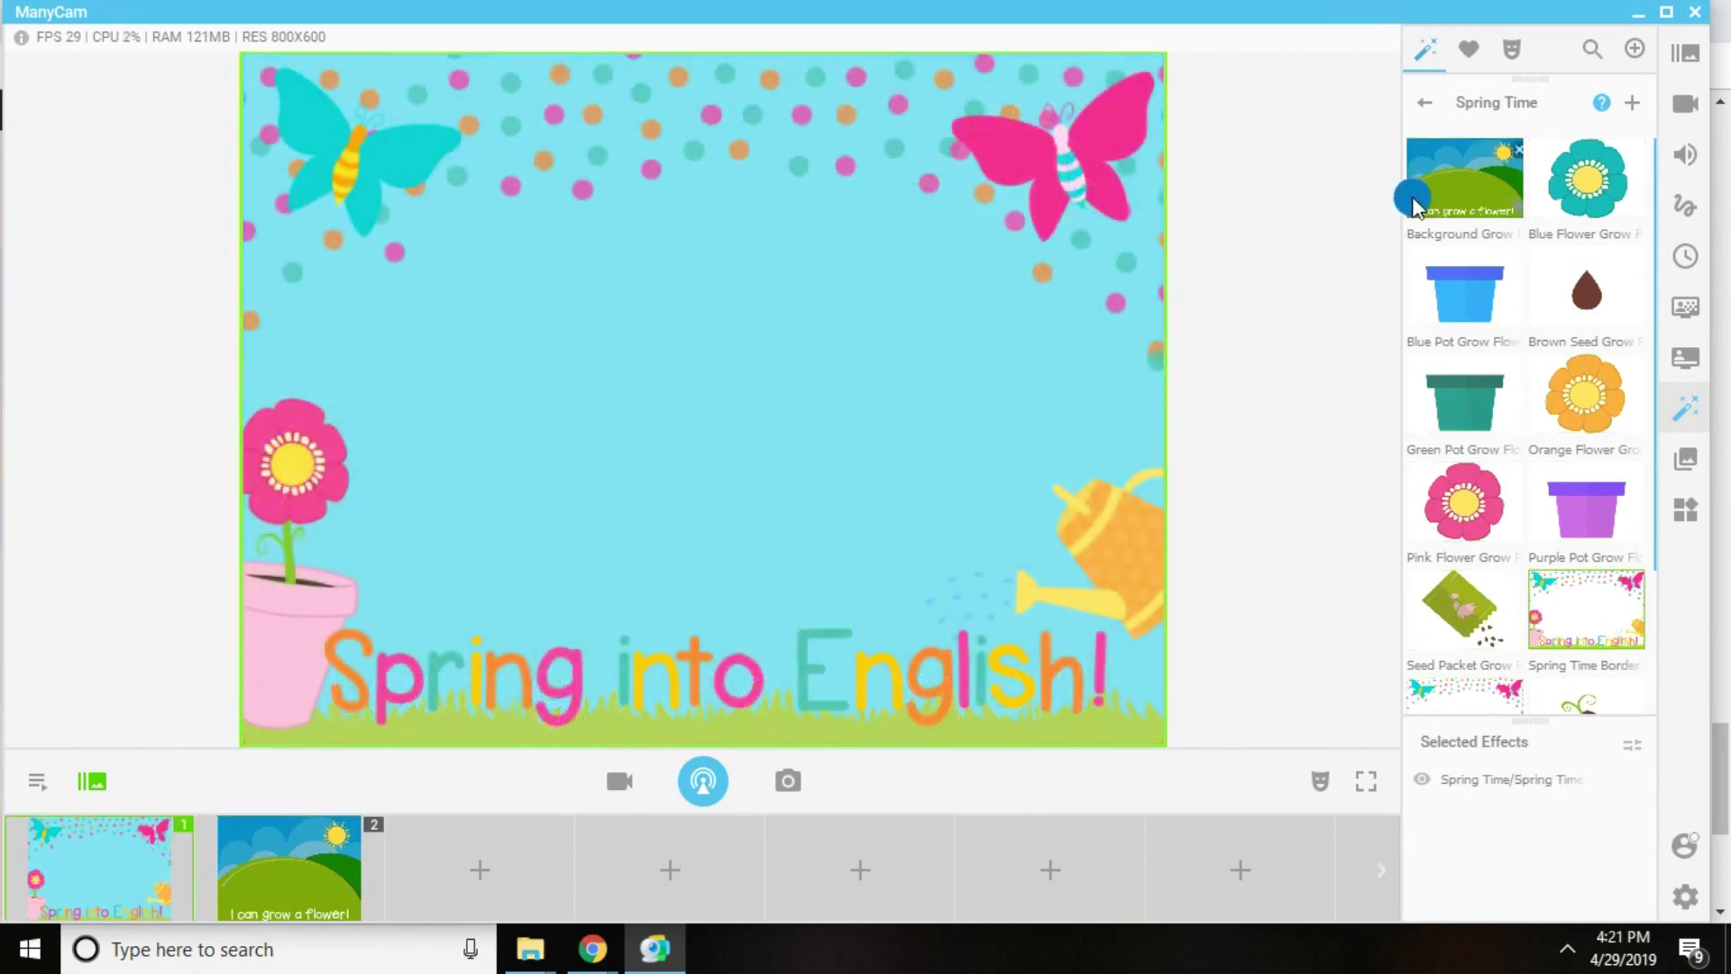
pyautogui.click(1413, 206)
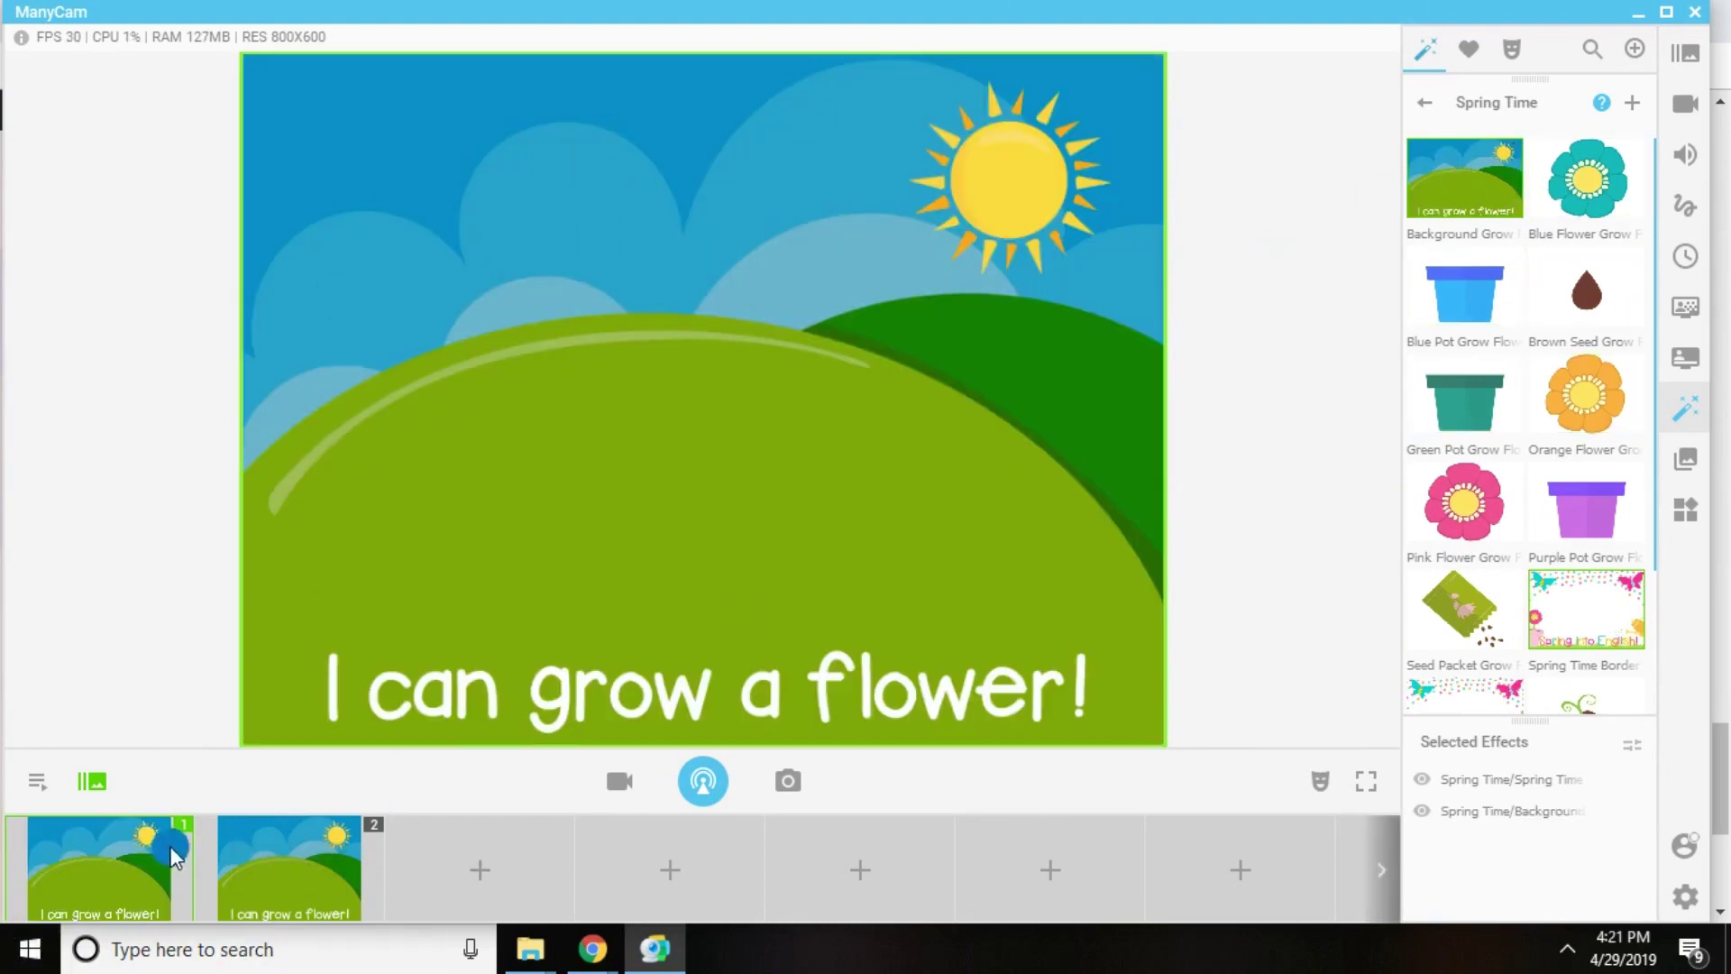
pyautogui.click(1468, 166)
pyautogui.click(267, 845)
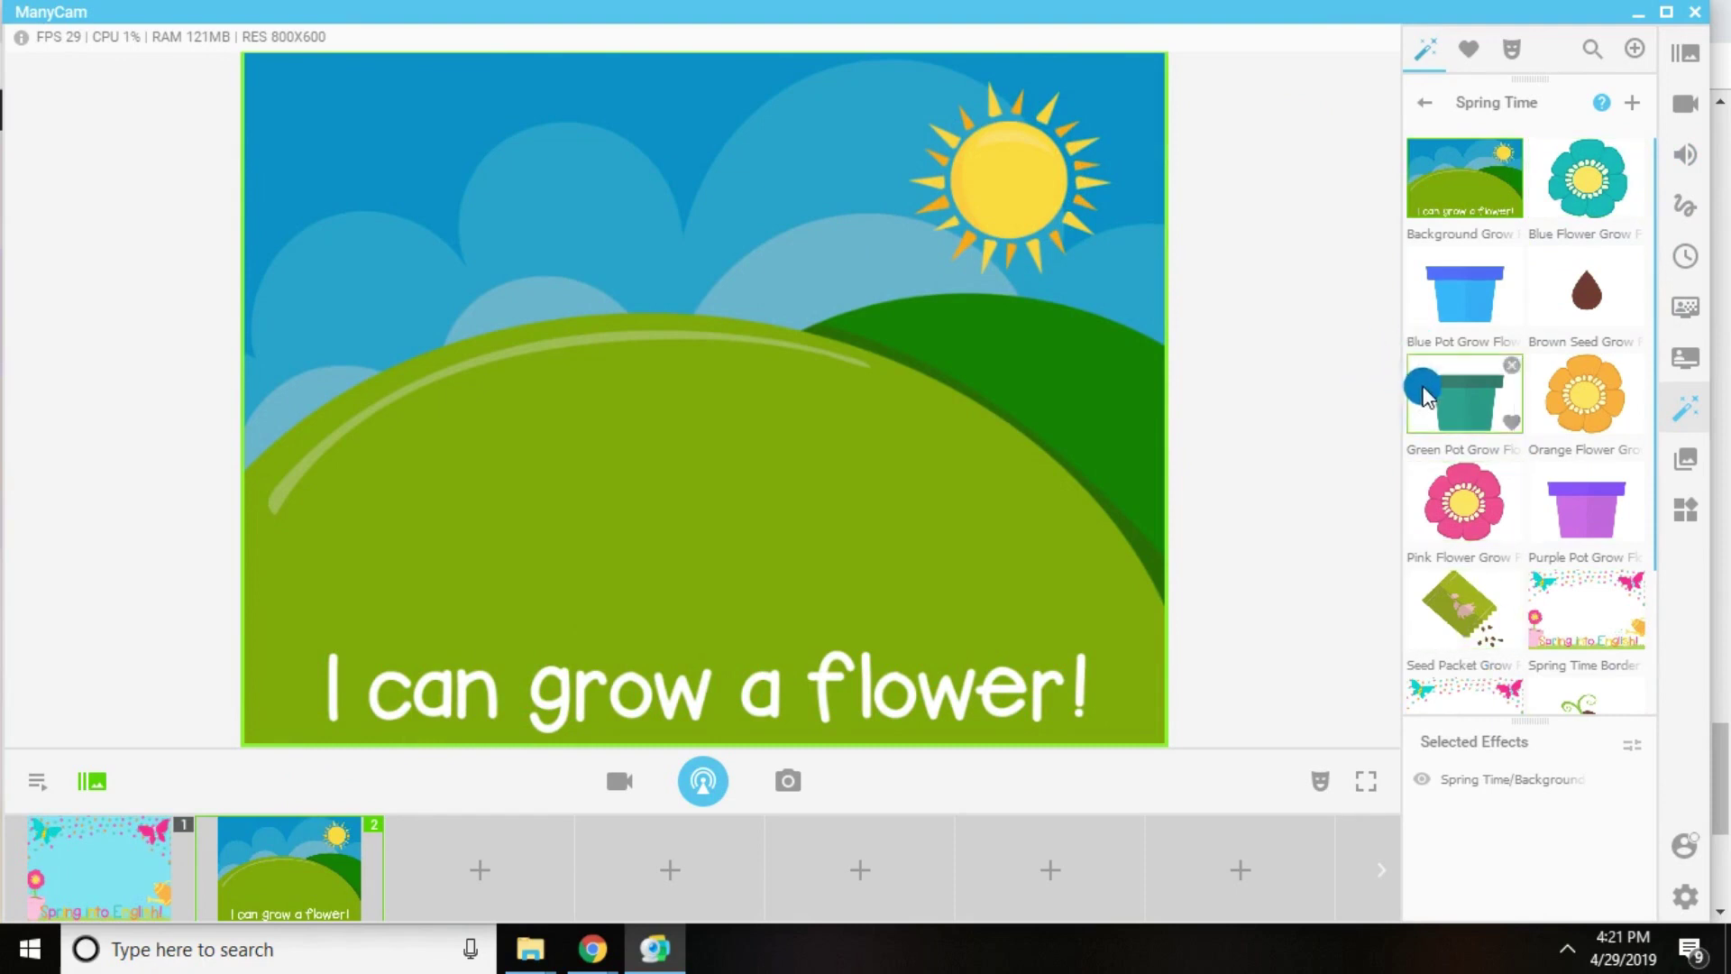
# - Add the Green, Blue and Purple Pot effects and arrange them side by side on the hill
pyautogui.click(1443, 388)
pyautogui.moveTo(737, 509); pyautogui.dragTo(895, 306)
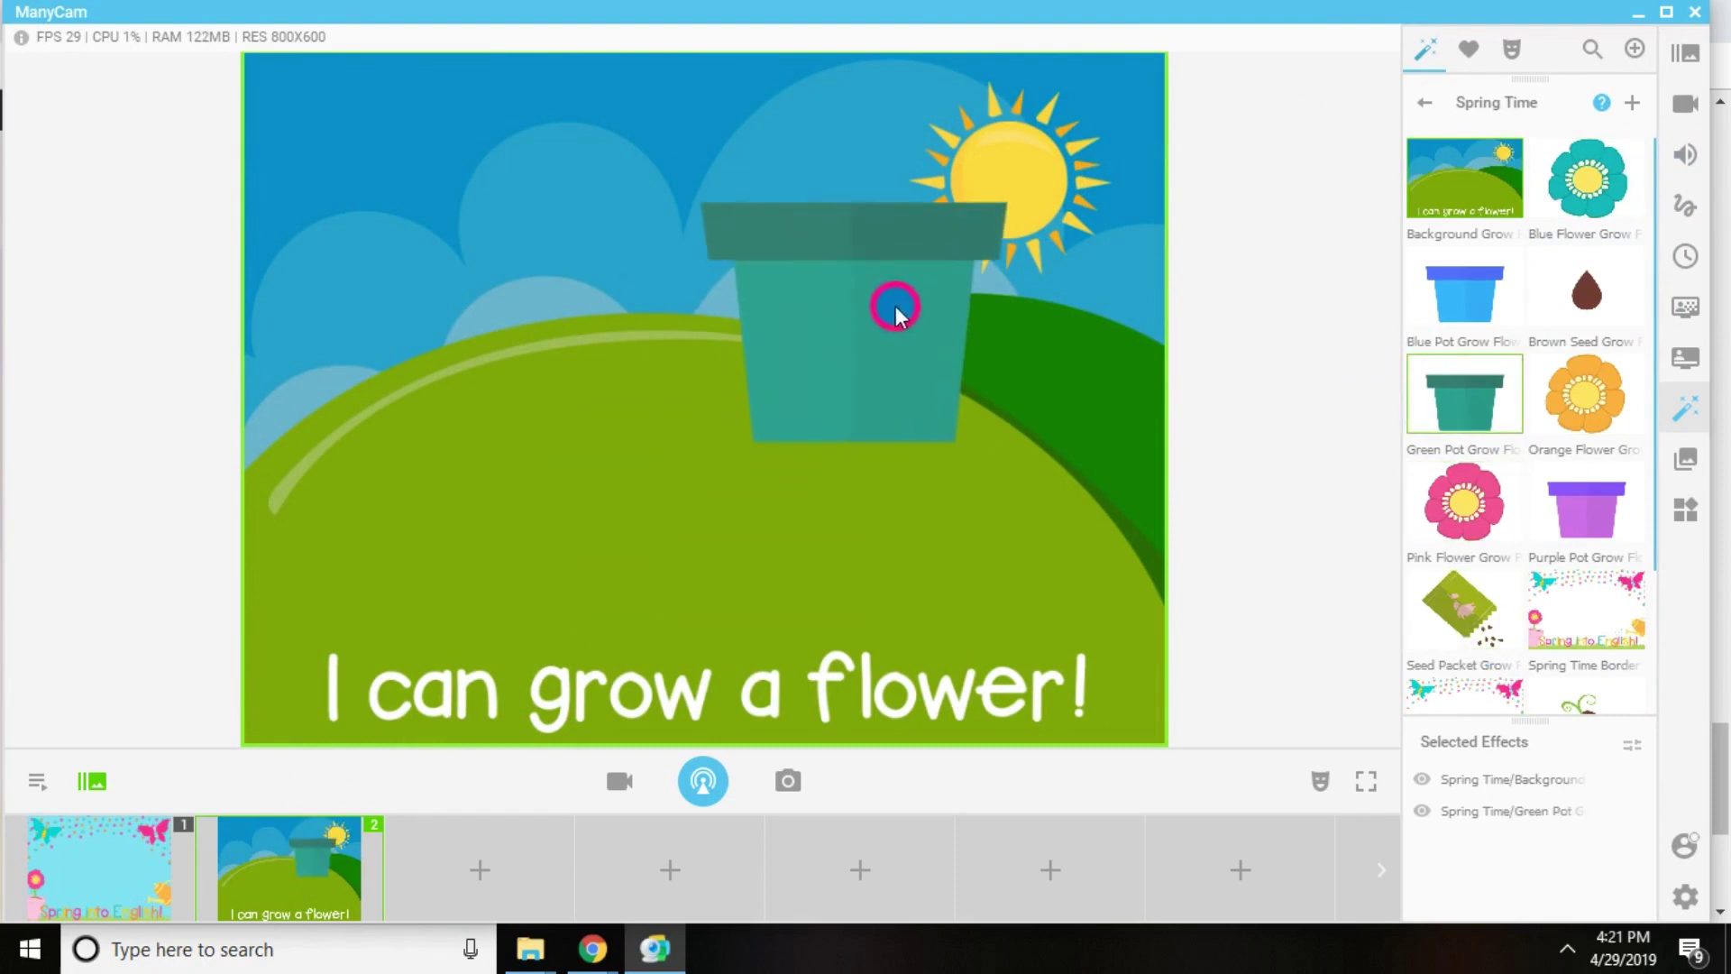
pyautogui.click(1490, 339)
pyautogui.moveTo(831, 453); pyautogui.dragTo(602, 282)
pyautogui.moveTo(837, 298); pyautogui.dragTo(898, 473)
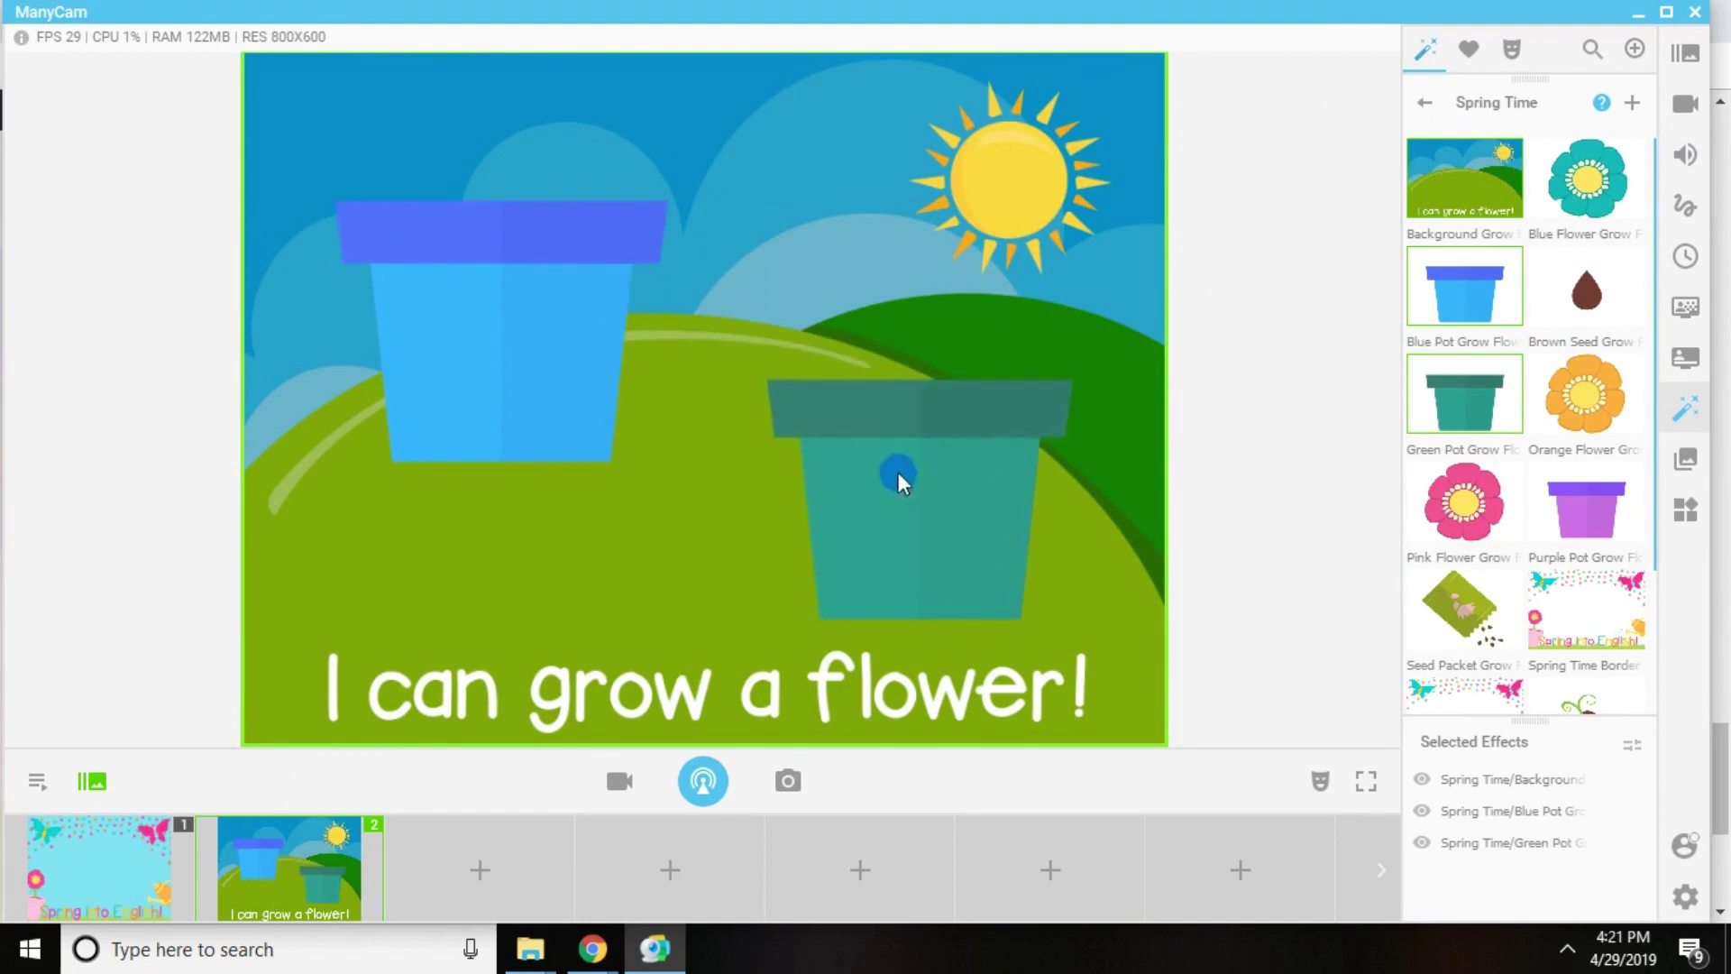
pyautogui.moveTo(523, 325); pyautogui.dragTo(671, 488)
pyautogui.click(1585, 505)
pyautogui.moveTo(727, 545); pyautogui.dragTo(439, 521)
pyautogui.moveTo(696, 418); pyautogui.dragTo(824, 253)
pyautogui.moveTo(977, 458); pyautogui.dragTo(998, 296)
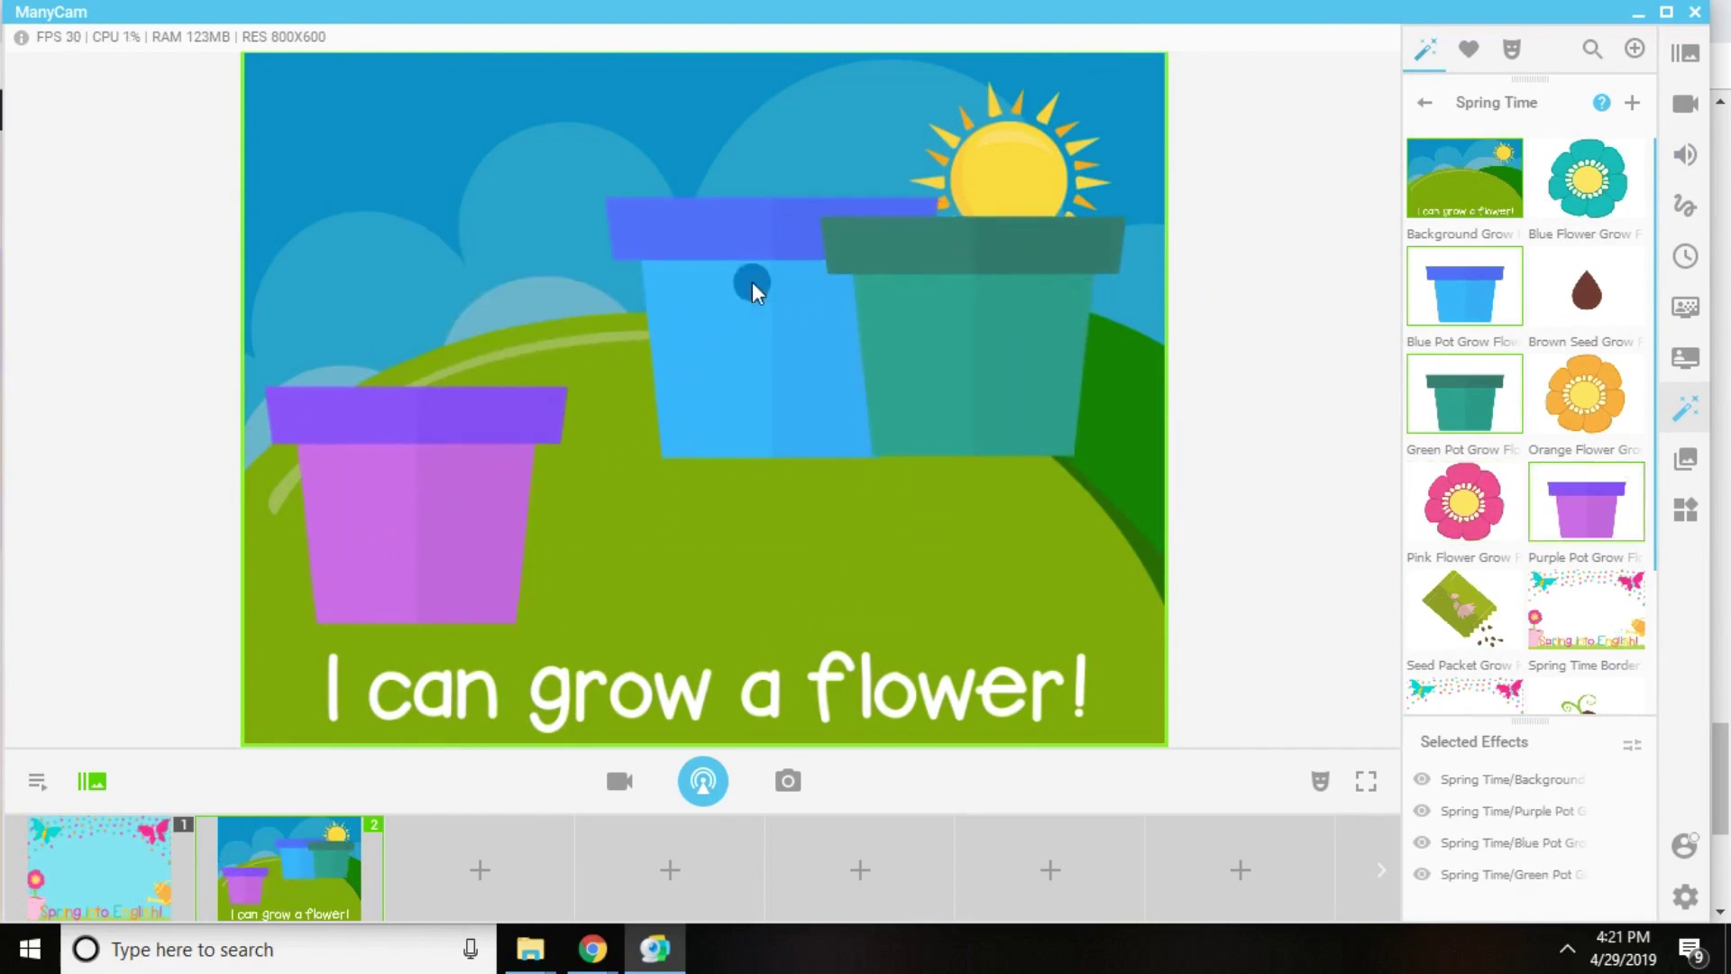
pyautogui.moveTo(752, 282); pyautogui.dragTo(820, 378)
pyautogui.moveTo(970, 293); pyautogui.dragTo(976, 520)
pyautogui.moveTo(817, 486); pyautogui.dragTo(796, 449)
pyautogui.moveTo(952, 514); pyautogui.dragTo(913, 433)
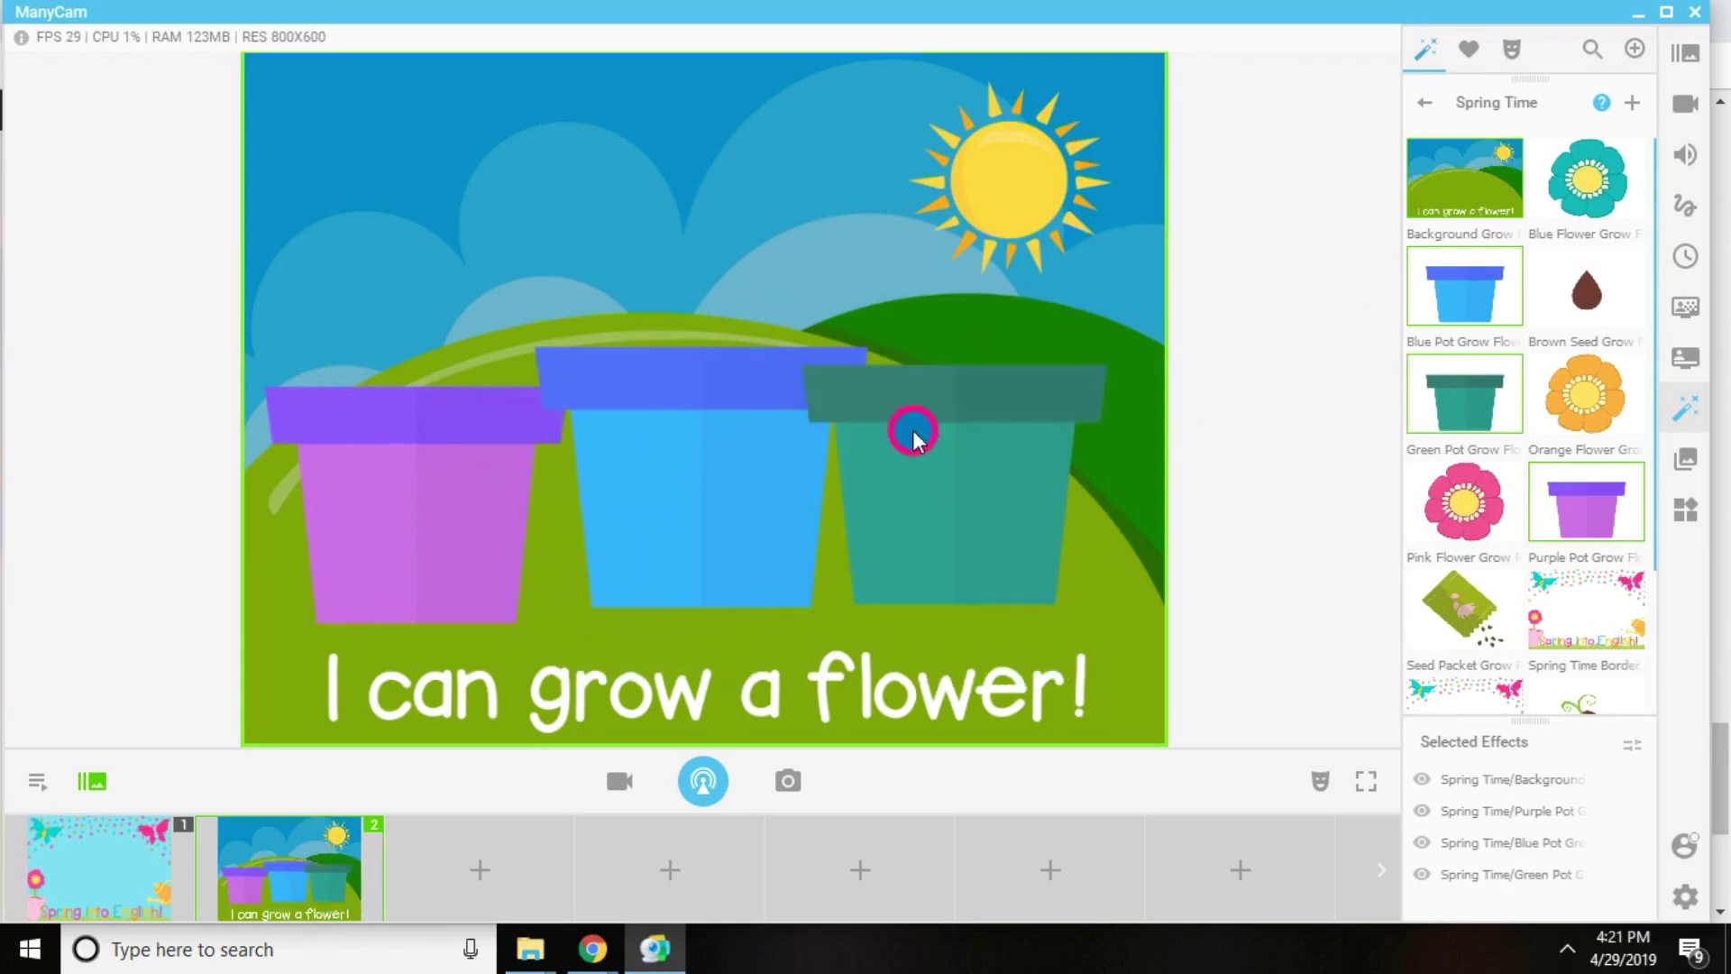
pyautogui.click(680, 487)
pyautogui.moveTo(760, 471); pyautogui.dragTo(790, 513)
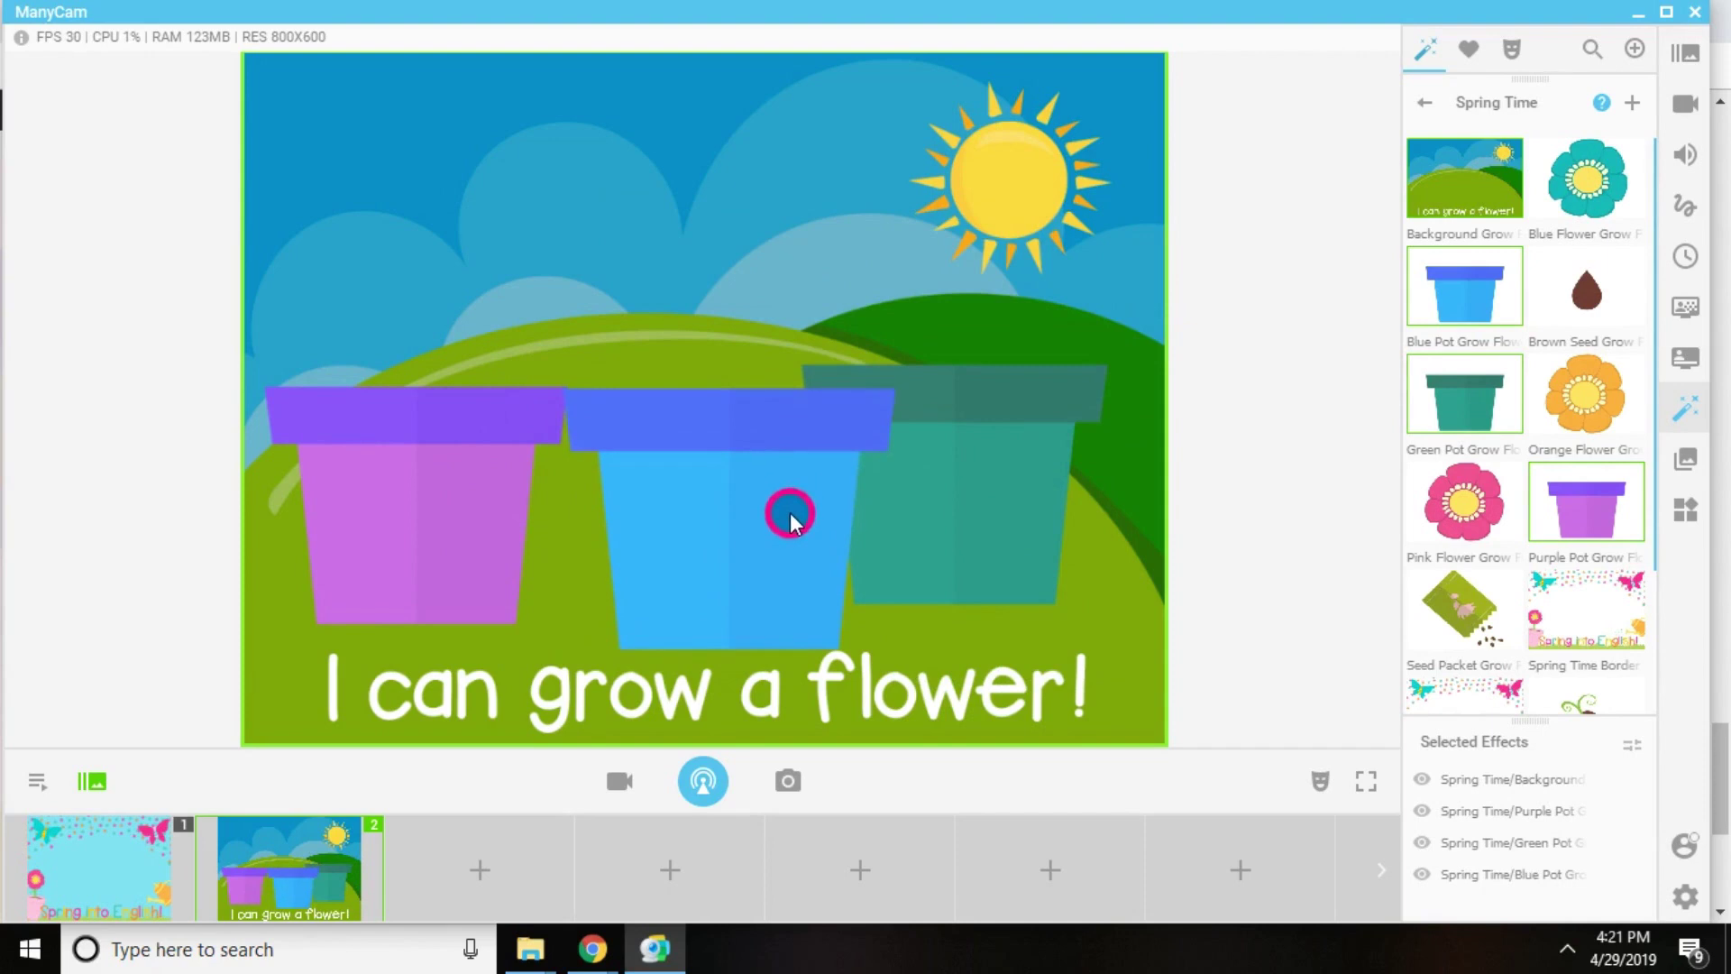
# - Remove all three pots and re-add only the Purple Pot at the left of the scene
pyautogui.click(1587, 496)
pyautogui.click(1484, 370)
pyautogui.click(1461, 302)
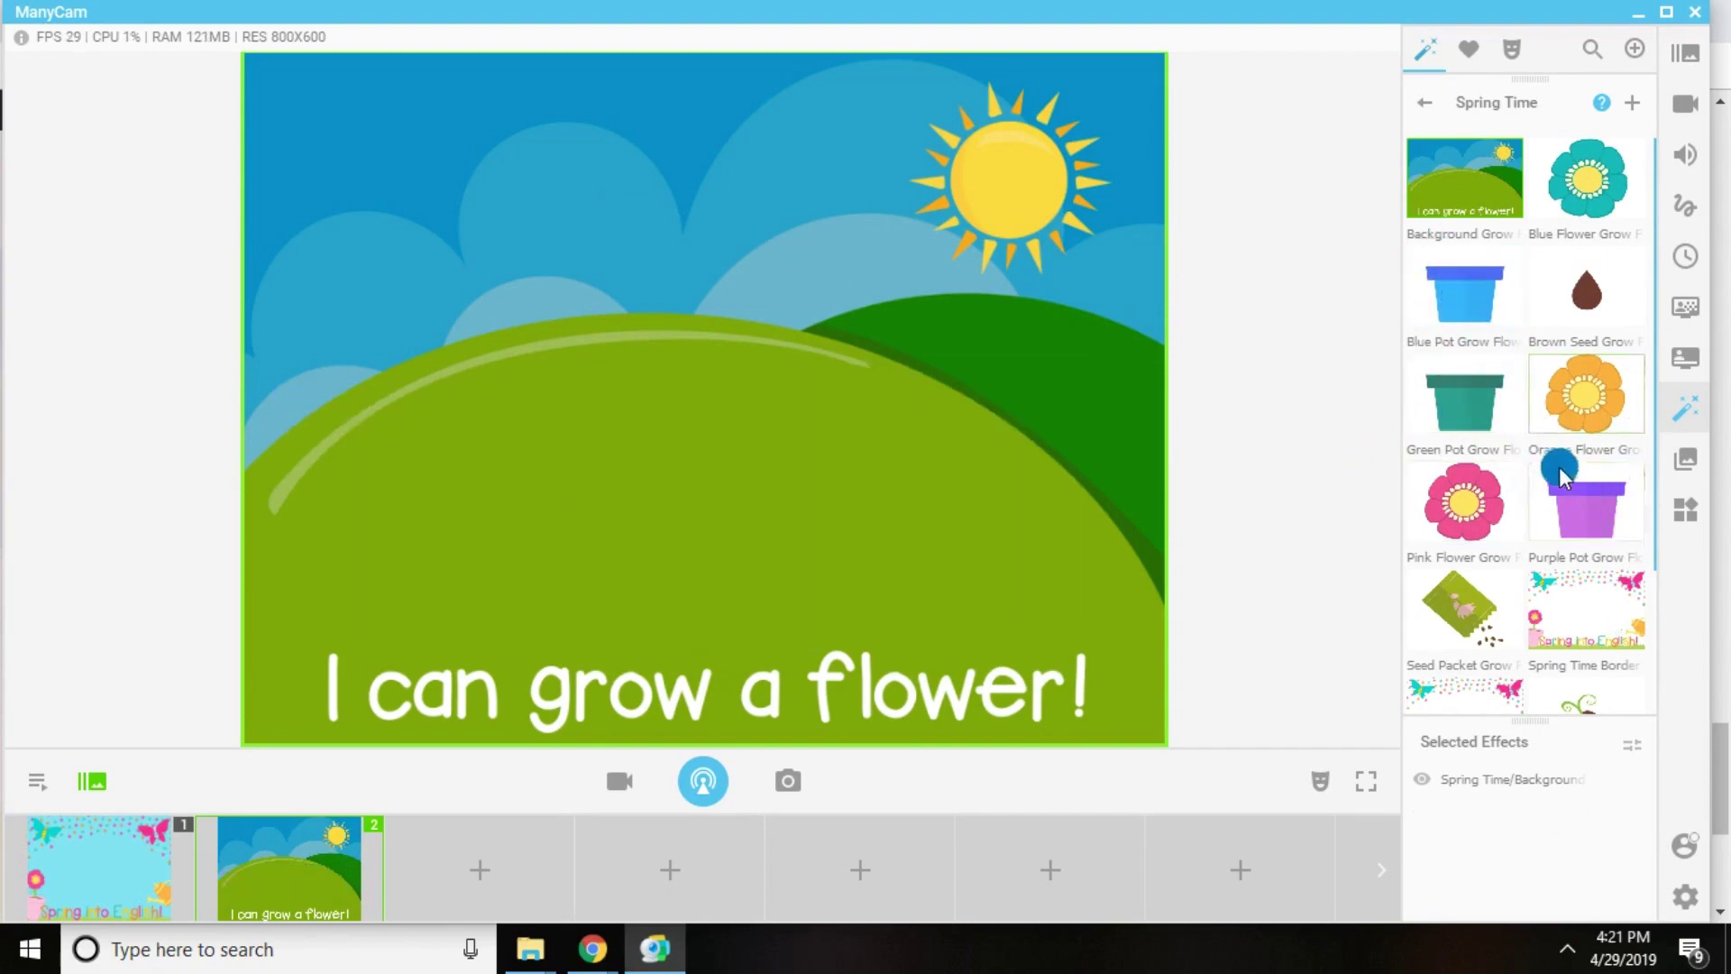
pyautogui.click(1564, 478)
pyautogui.moveTo(763, 479); pyautogui.dragTo(558, 485)
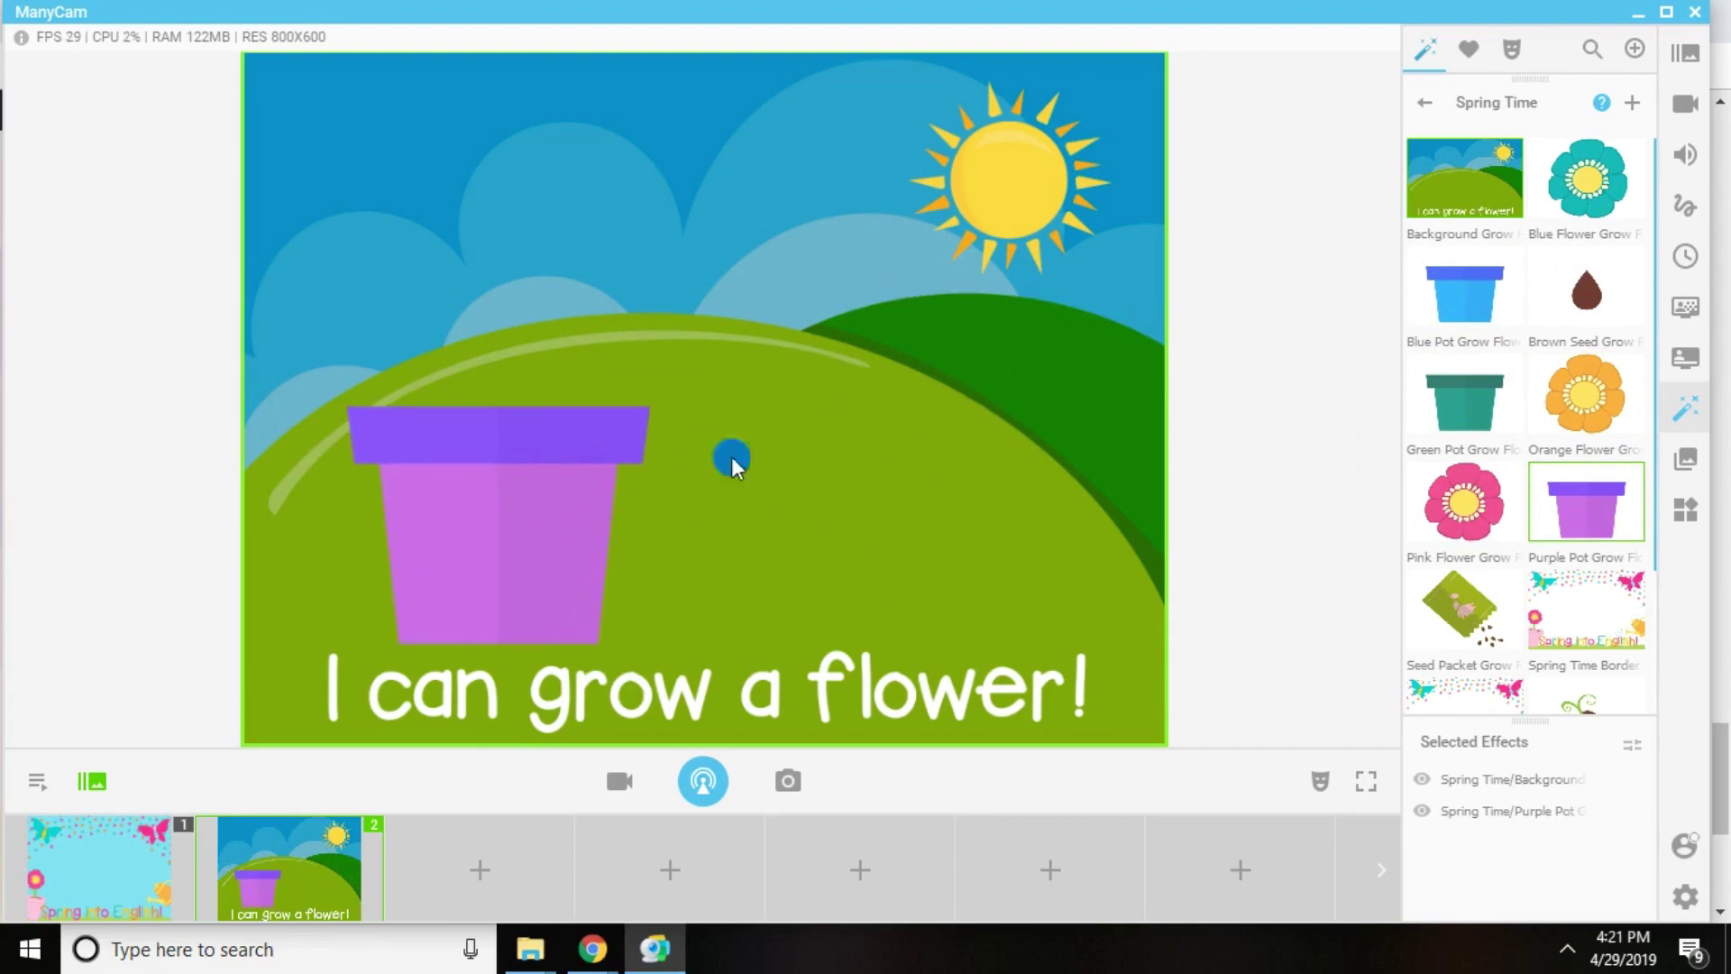
pyautogui.scroll(-3, 1538, 469)
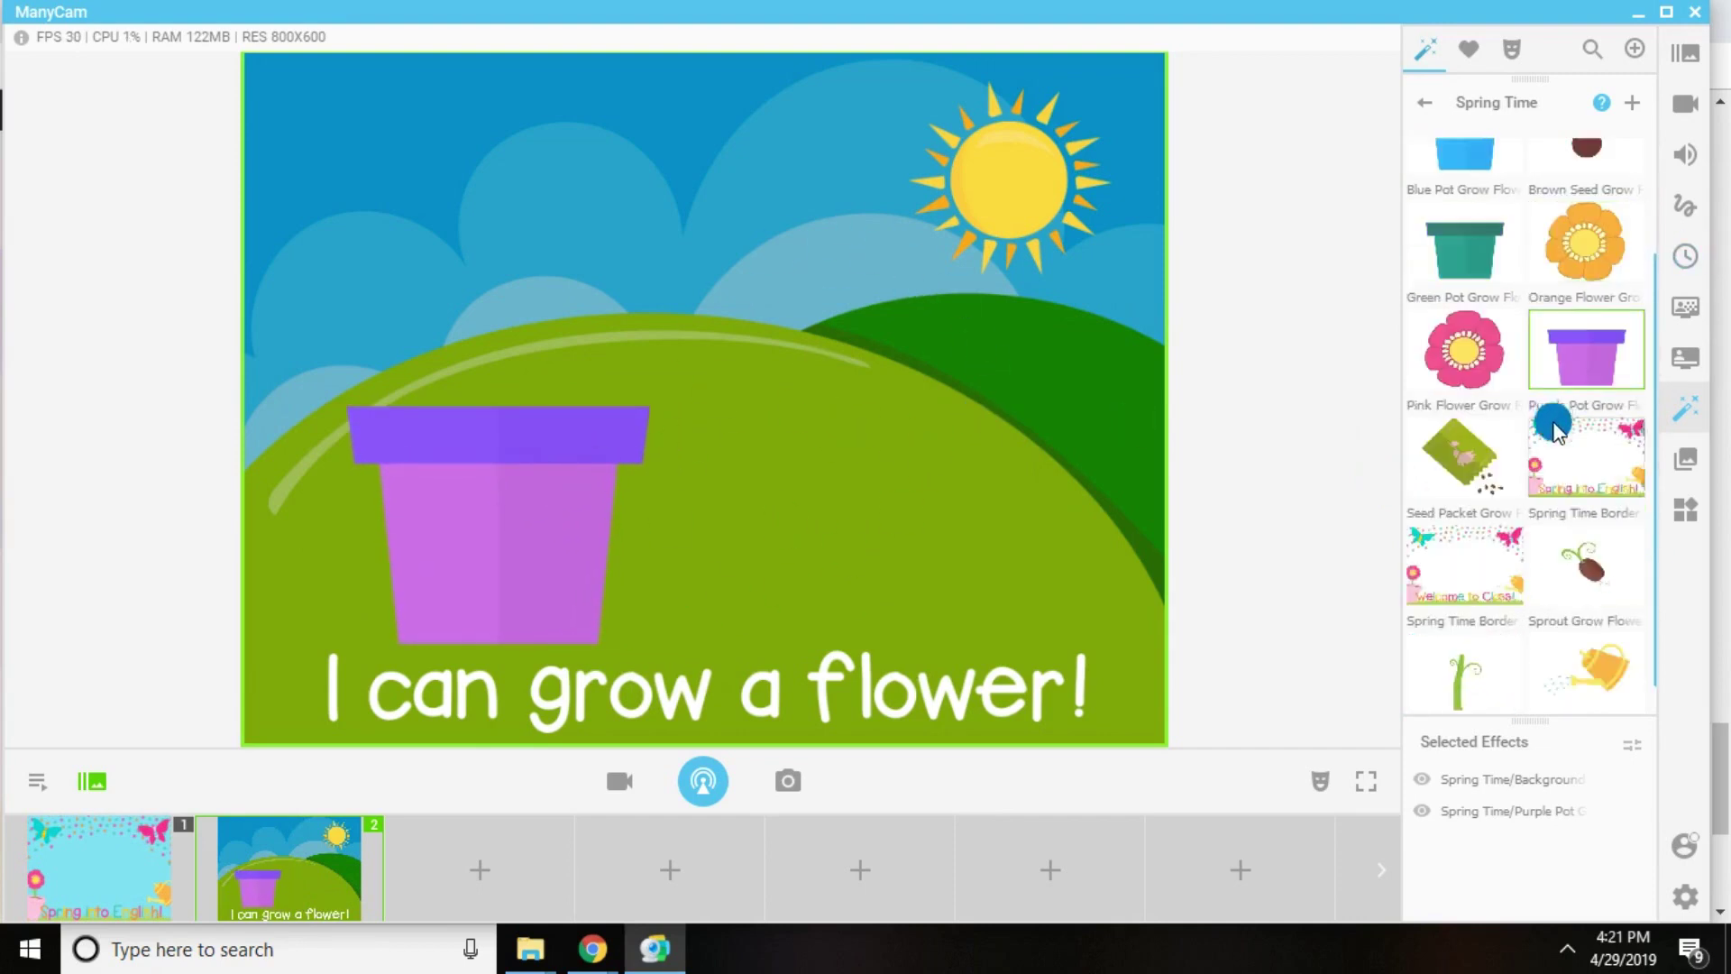
pyautogui.scroll(3, 1550, 564)
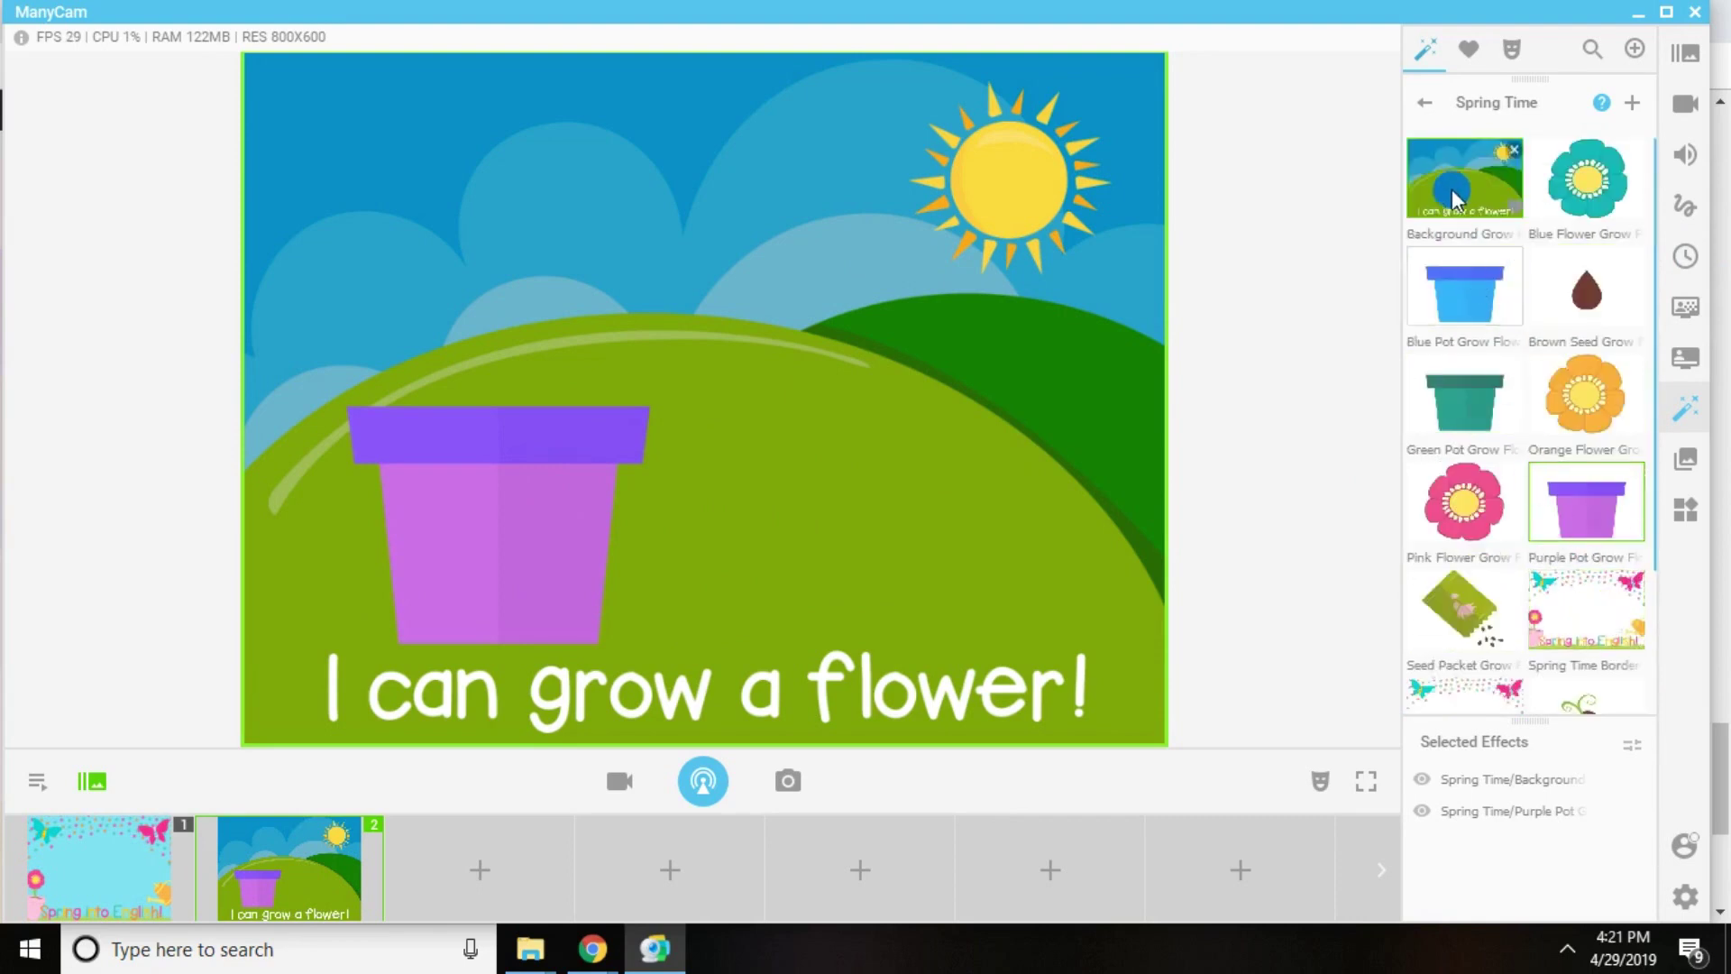
# - Add the Seed Packet above the pot and move the purple pot toward the centre
pyautogui.moveTo(1577, 308)
pyautogui.mouseDown()
pyautogui.moveTo(928, 595)
pyautogui.moveTo(1578, 297)
pyautogui.mouseUp()
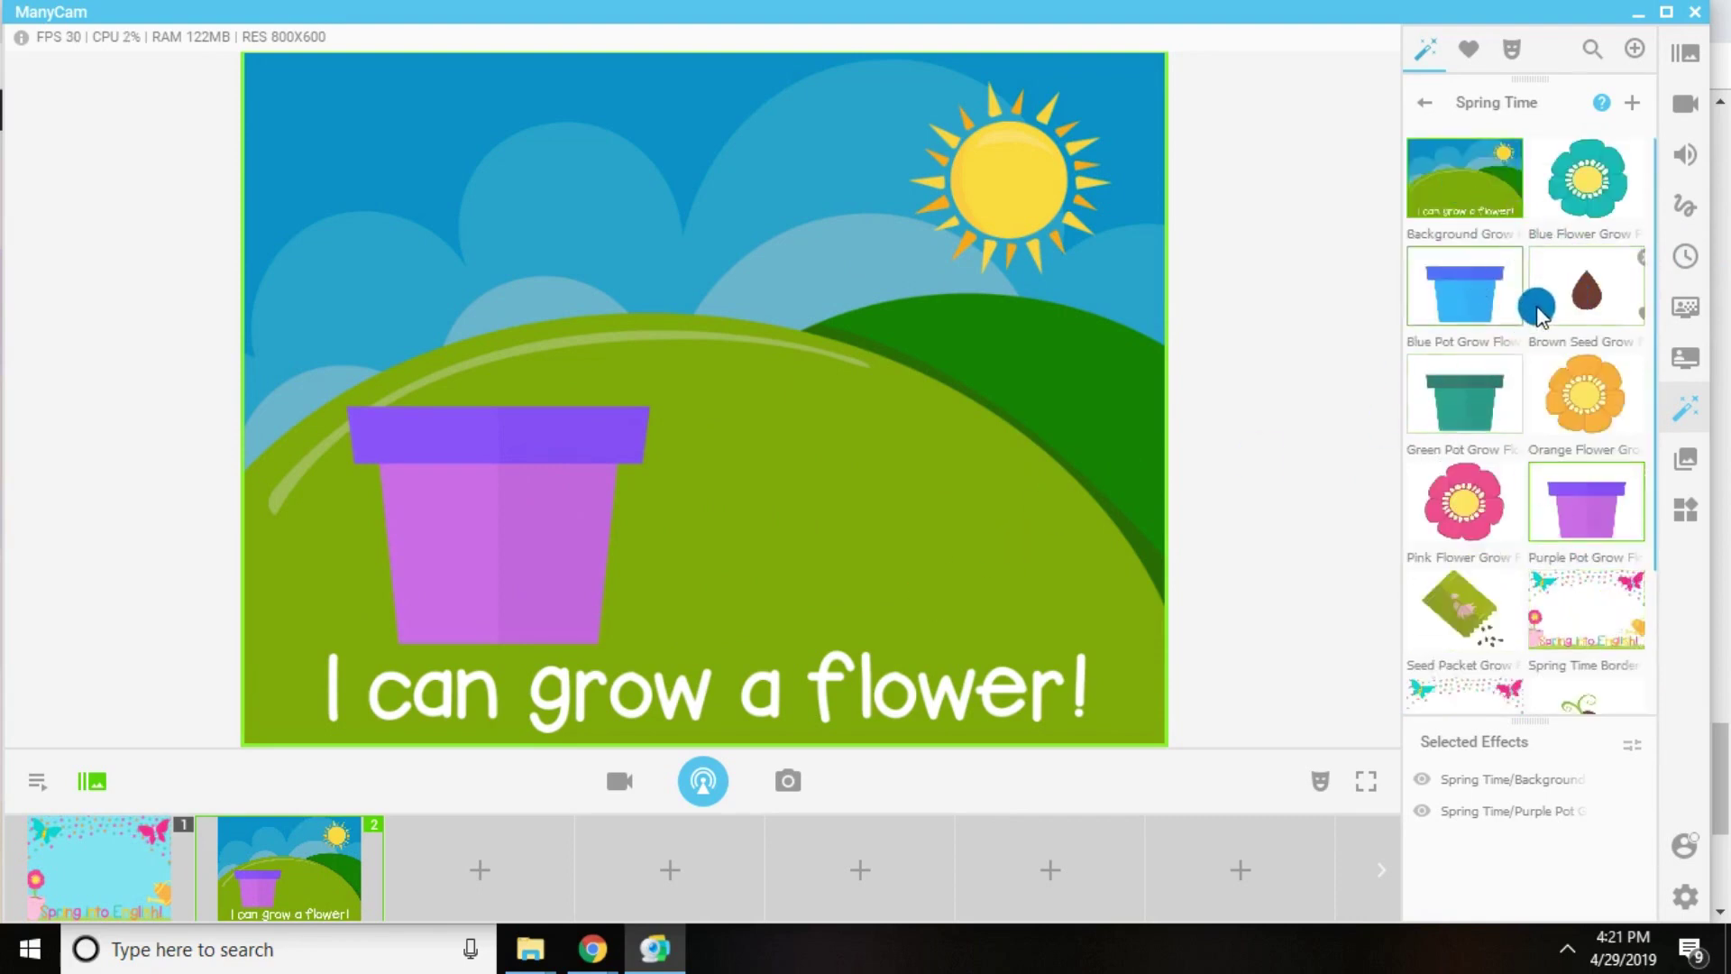
pyautogui.click(1450, 620)
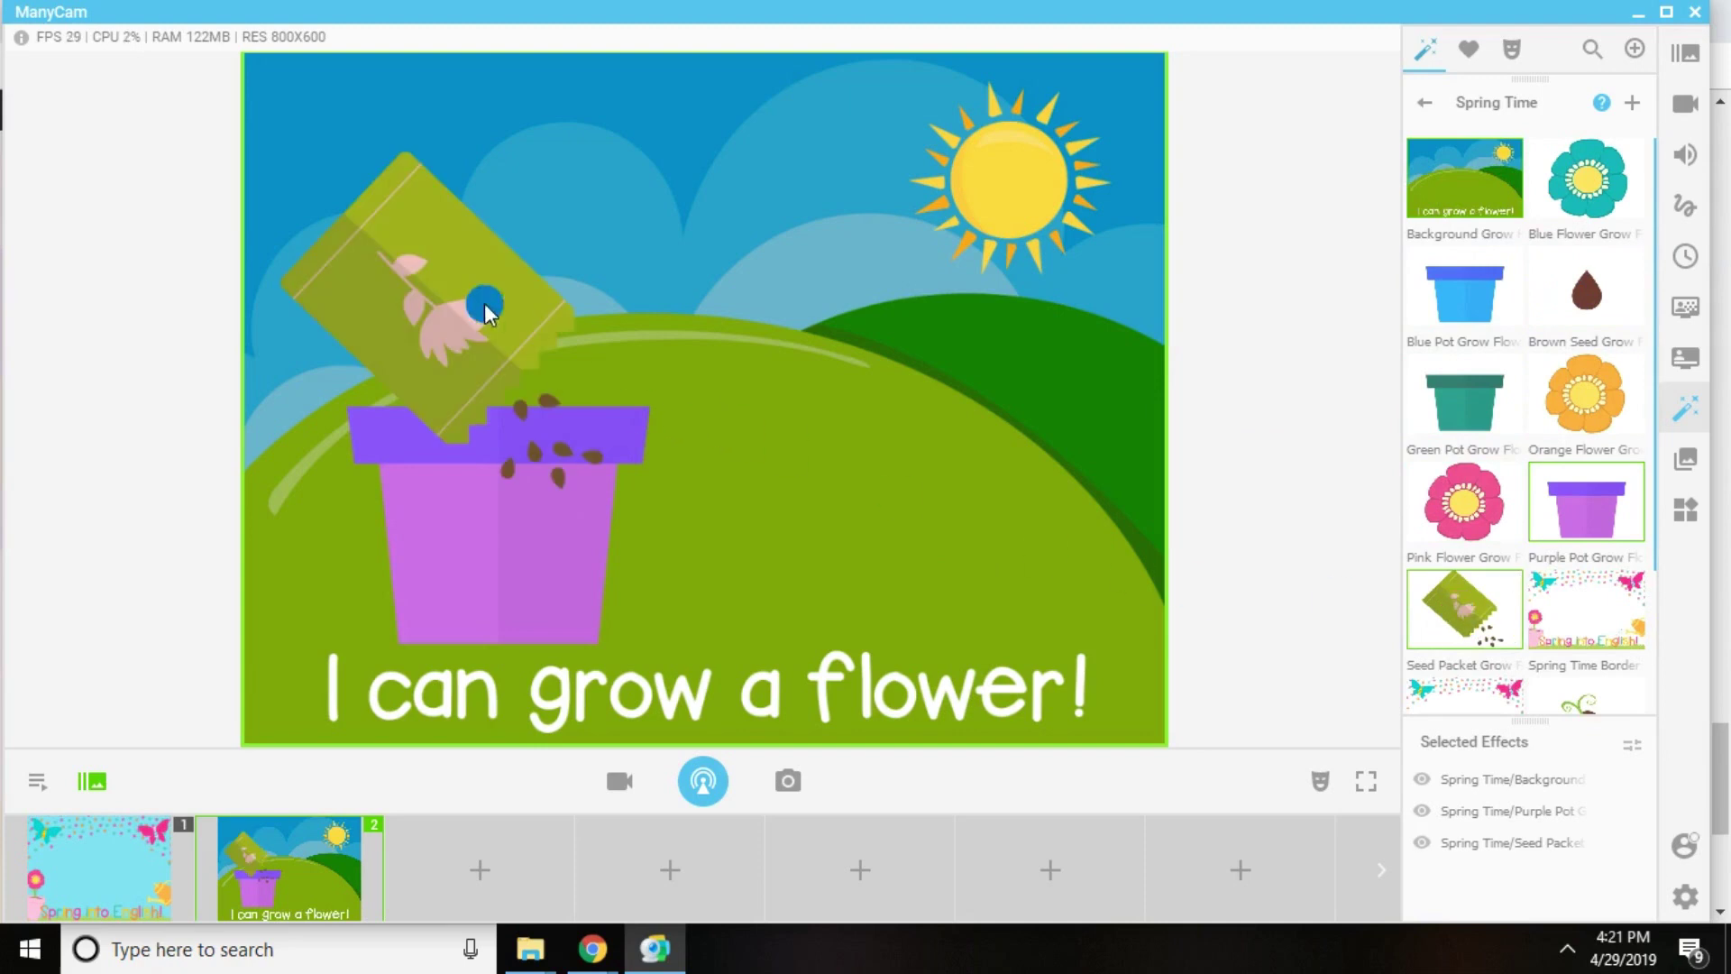
pyautogui.moveTo(556, 568); pyautogui.dragTo(747, 584)
pyautogui.moveTo(490, 347); pyautogui.dragTo(457, 213)
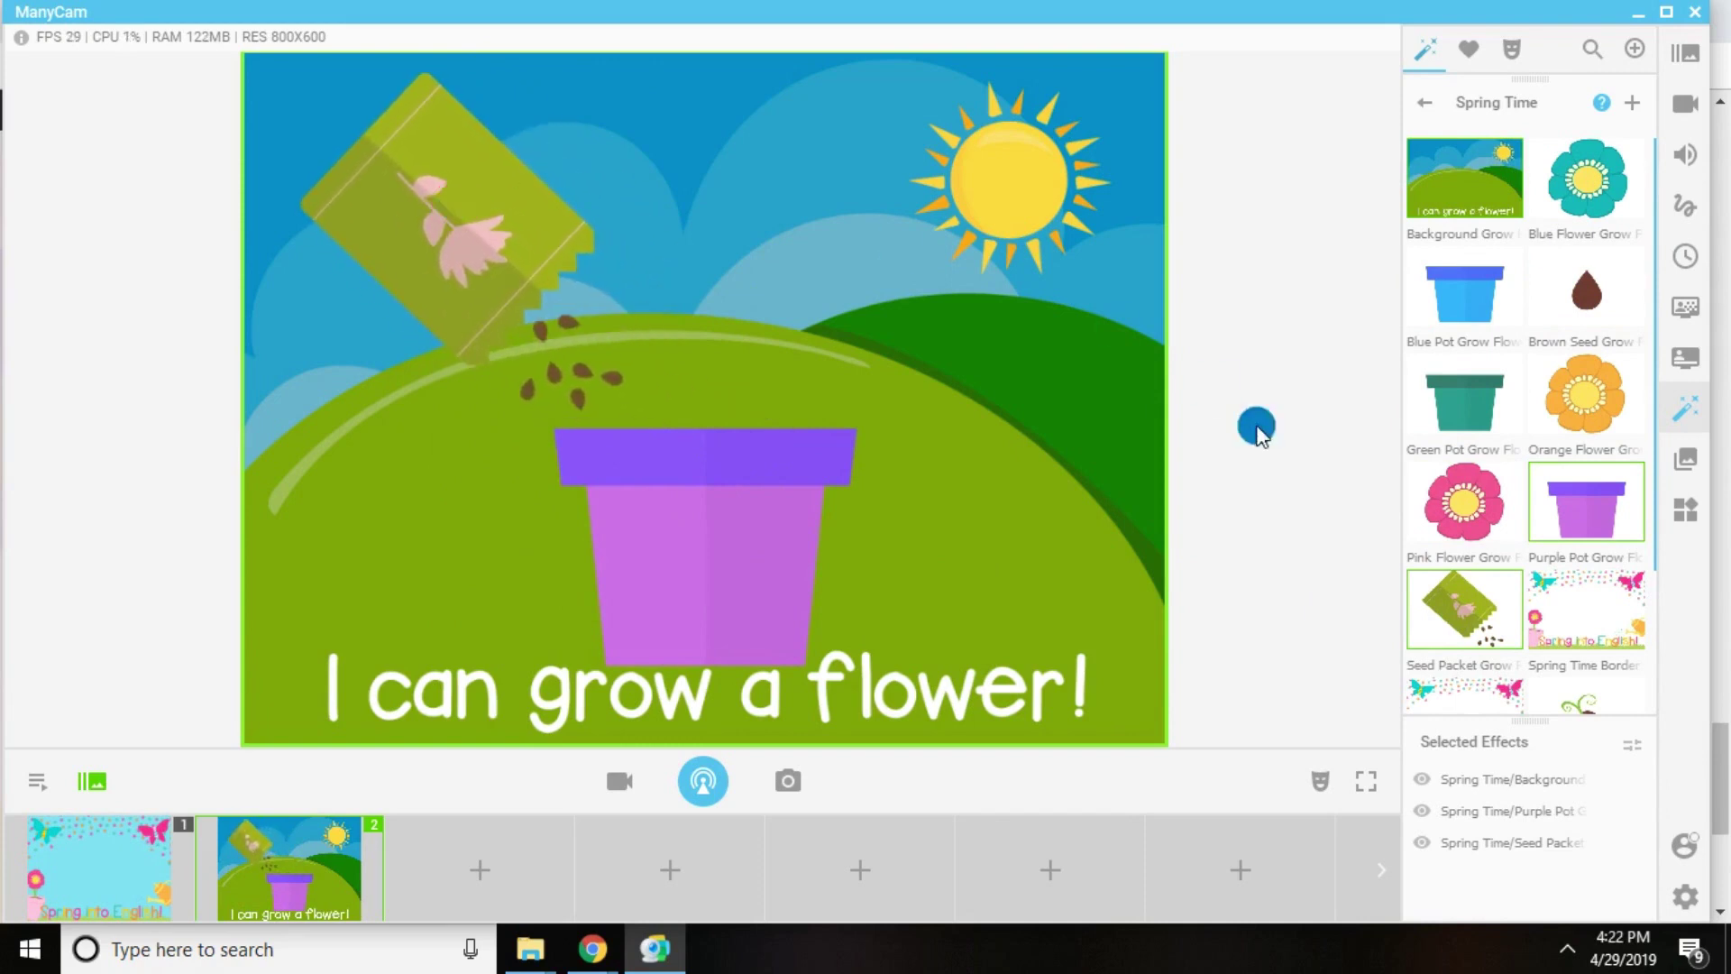
# - Add the Brown Seed on the pot's rim and layer the Purple Pot in front of it
pyautogui.moveTo(1546, 284); pyautogui.dragTo(842, 436)
pyautogui.moveTo(517, 255); pyautogui.dragTo(501, 242)
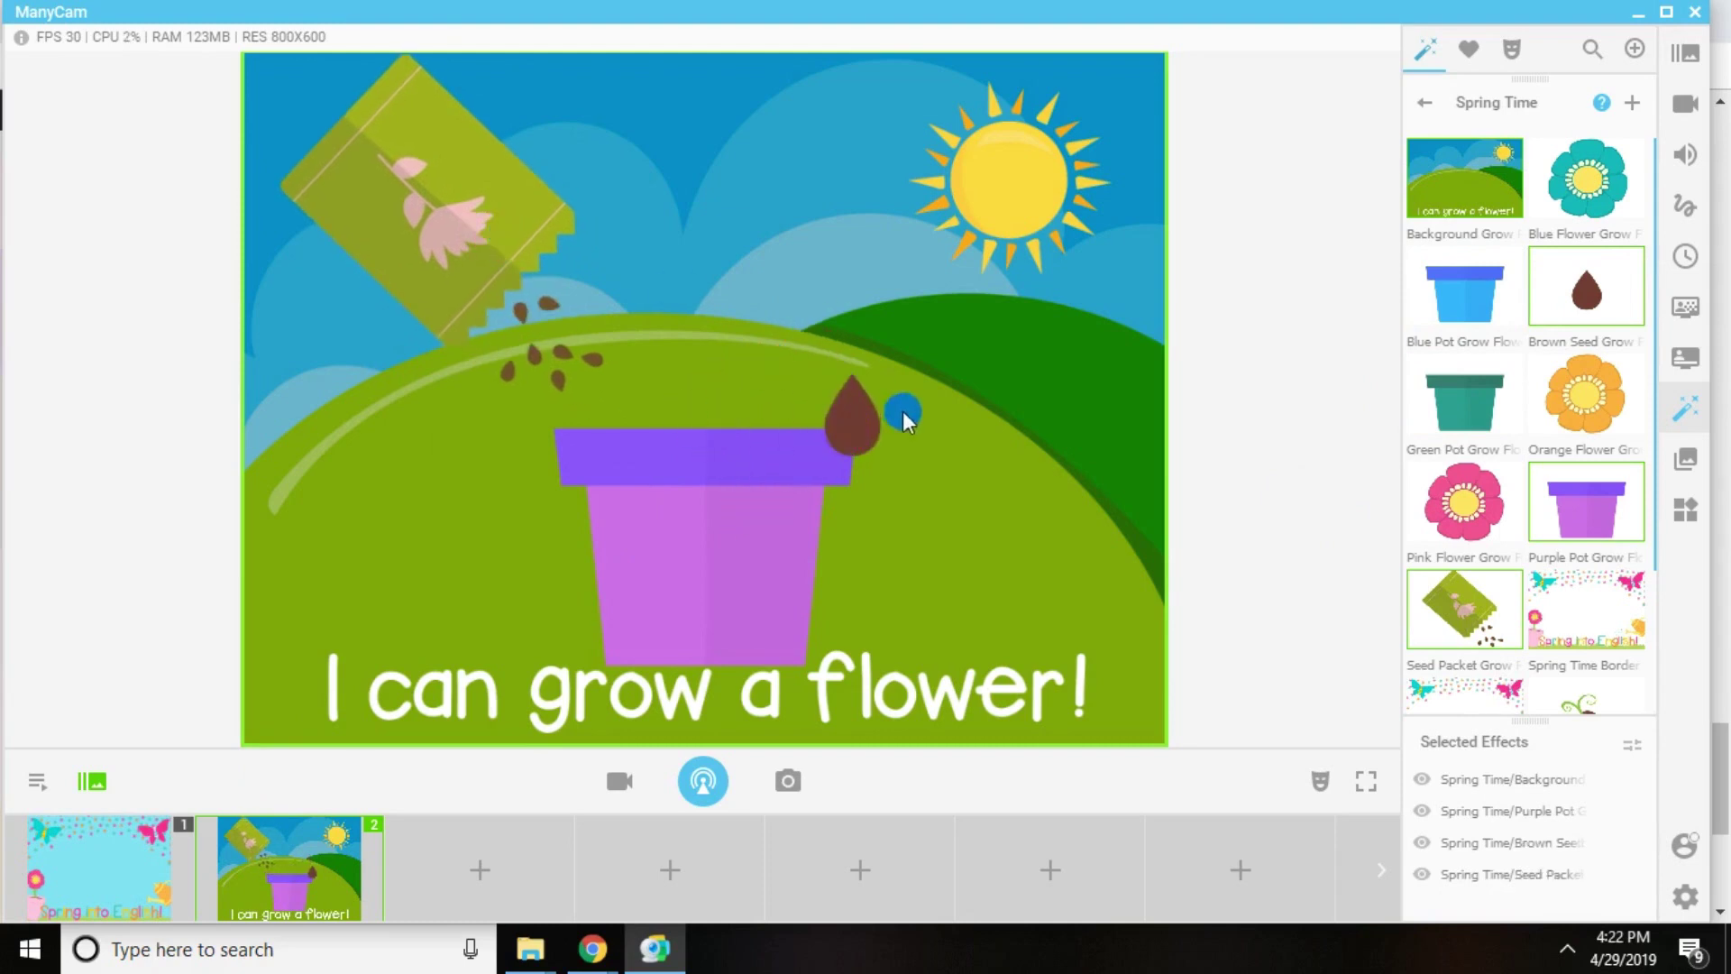
pyautogui.moveTo(901, 410); pyautogui.dragTo(716, 294)
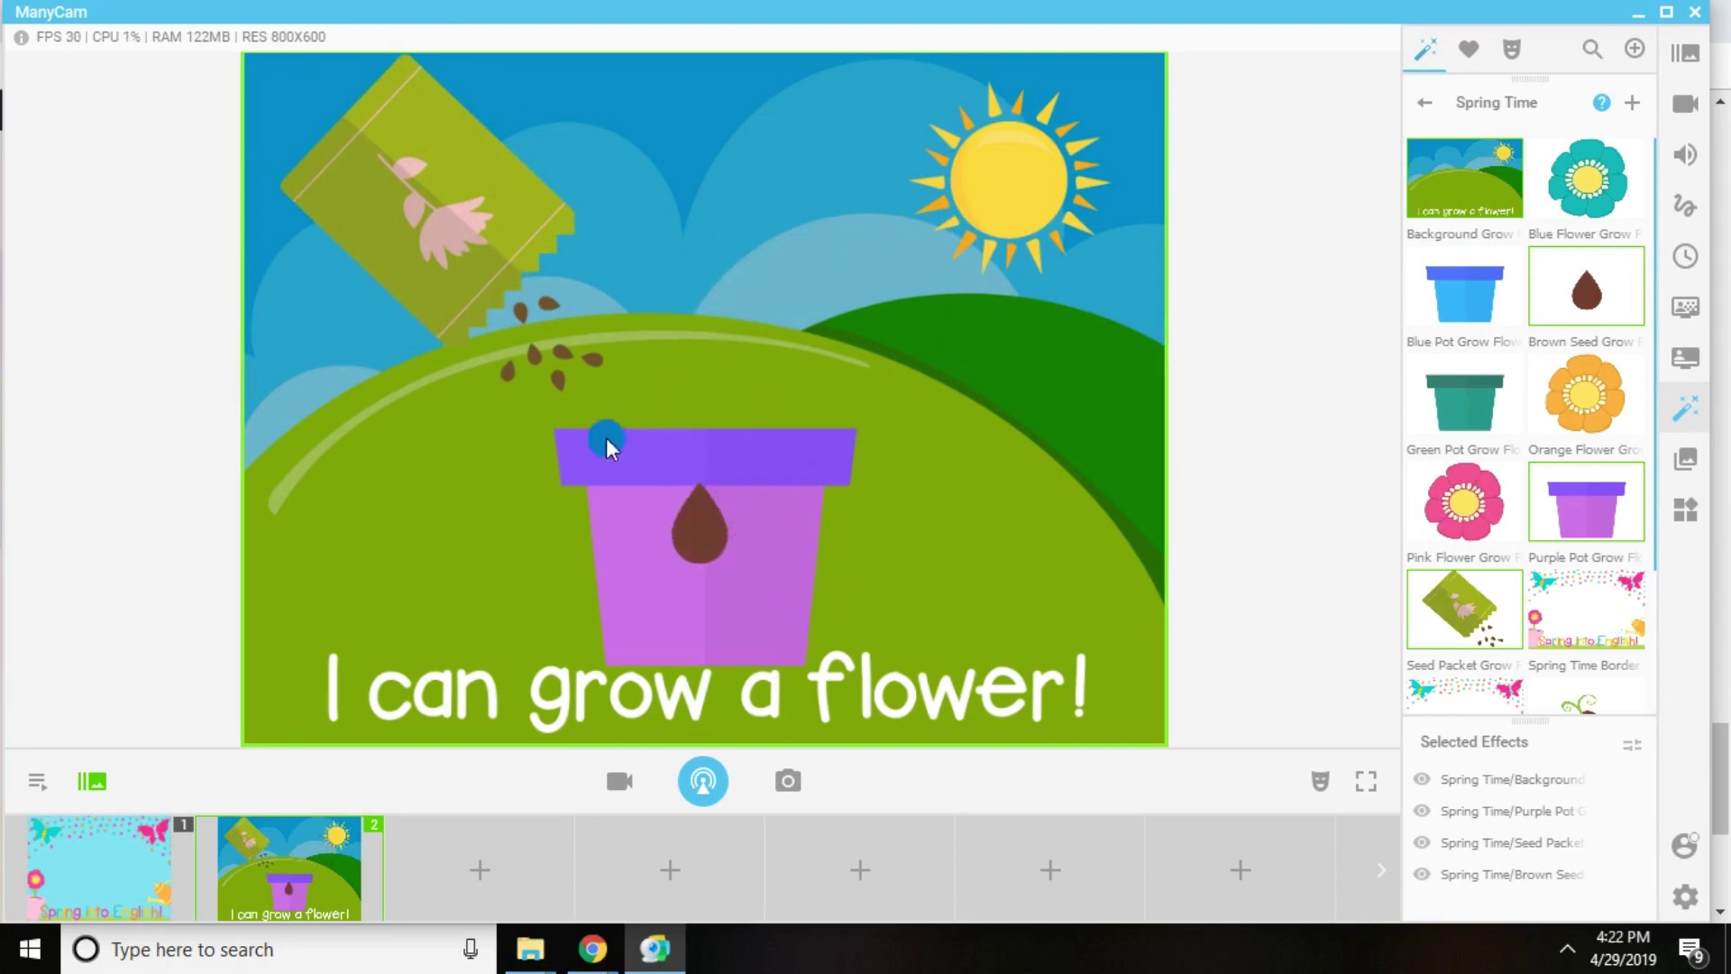
pyautogui.click(789, 628)
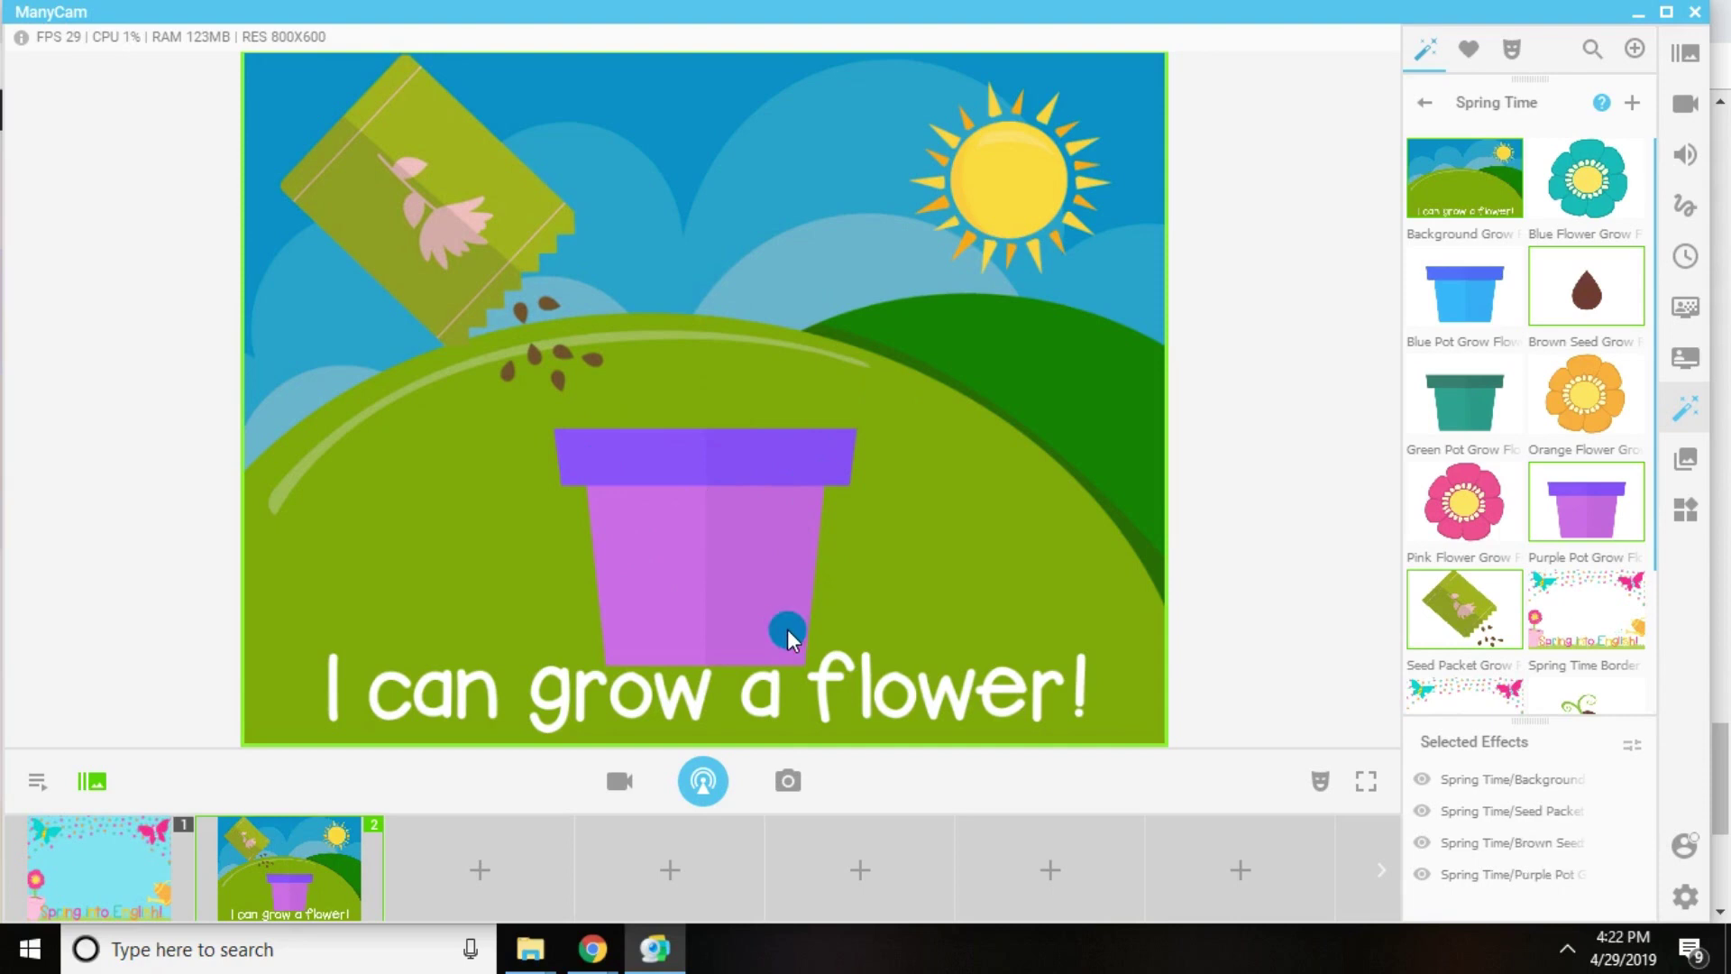
pyautogui.moveTo(761, 573); pyautogui.dragTo(765, 530)
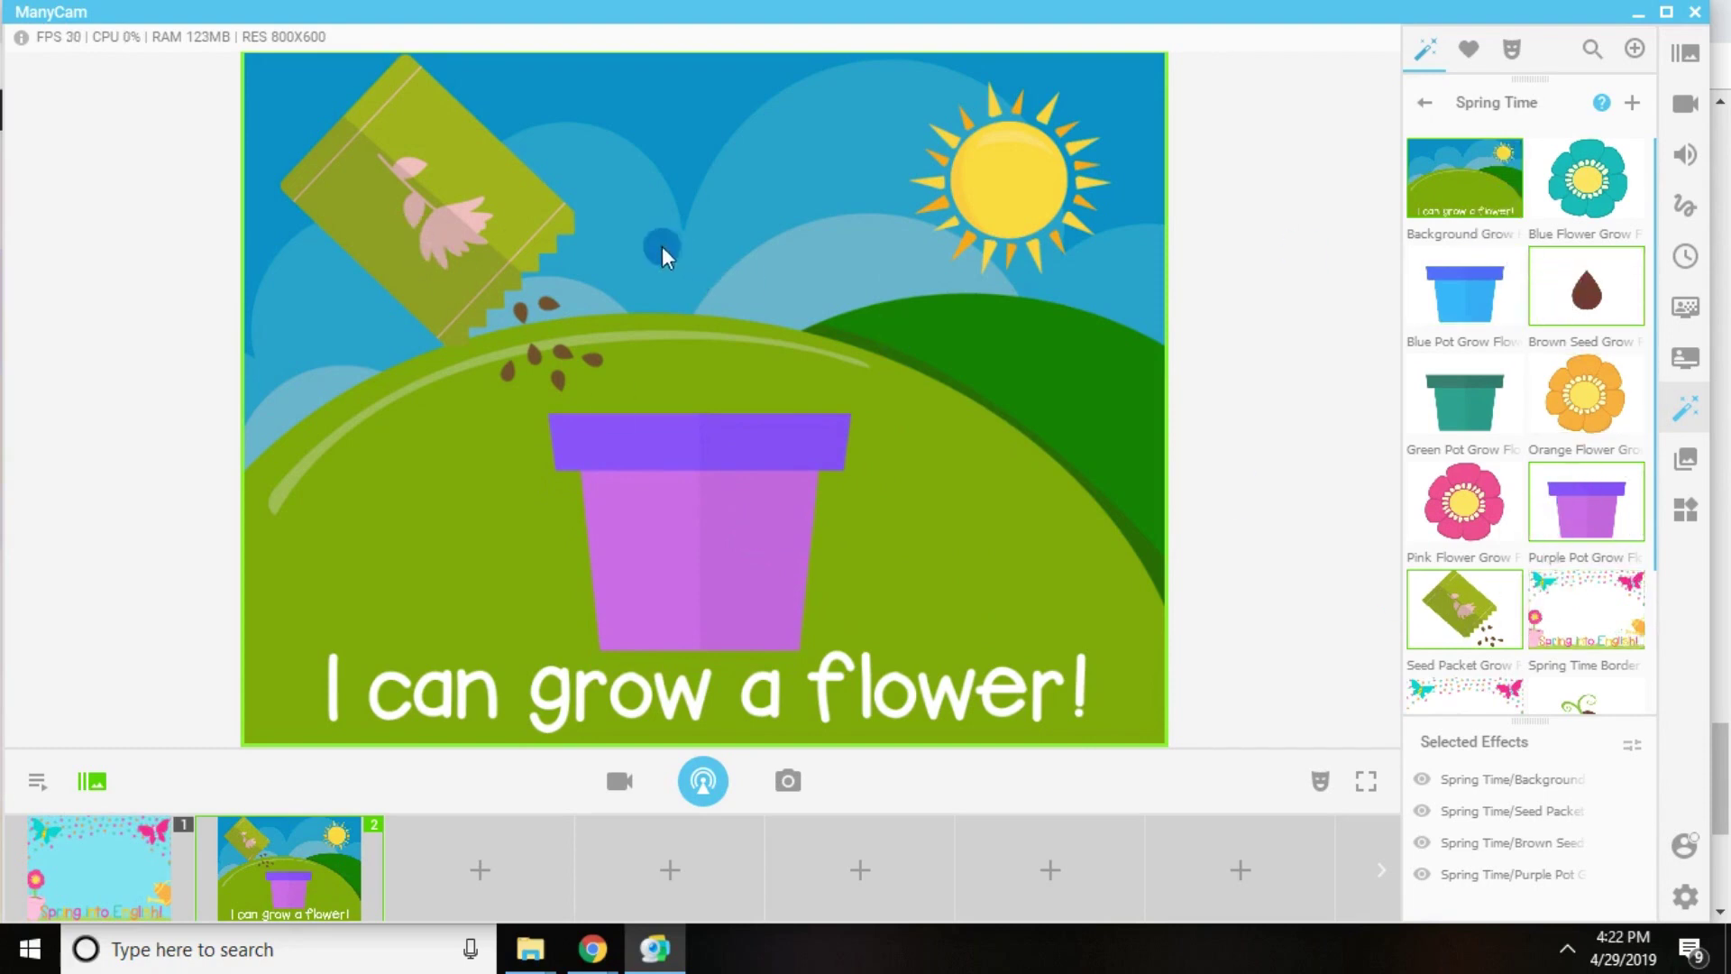
pyautogui.scroll(-2, 1491, 340)
# - Replace the seed packet with a watering can placed right of the purple pot
pyautogui.click(1470, 478)
pyautogui.scroll(-1, 1473, 487)
pyautogui.click(1587, 636)
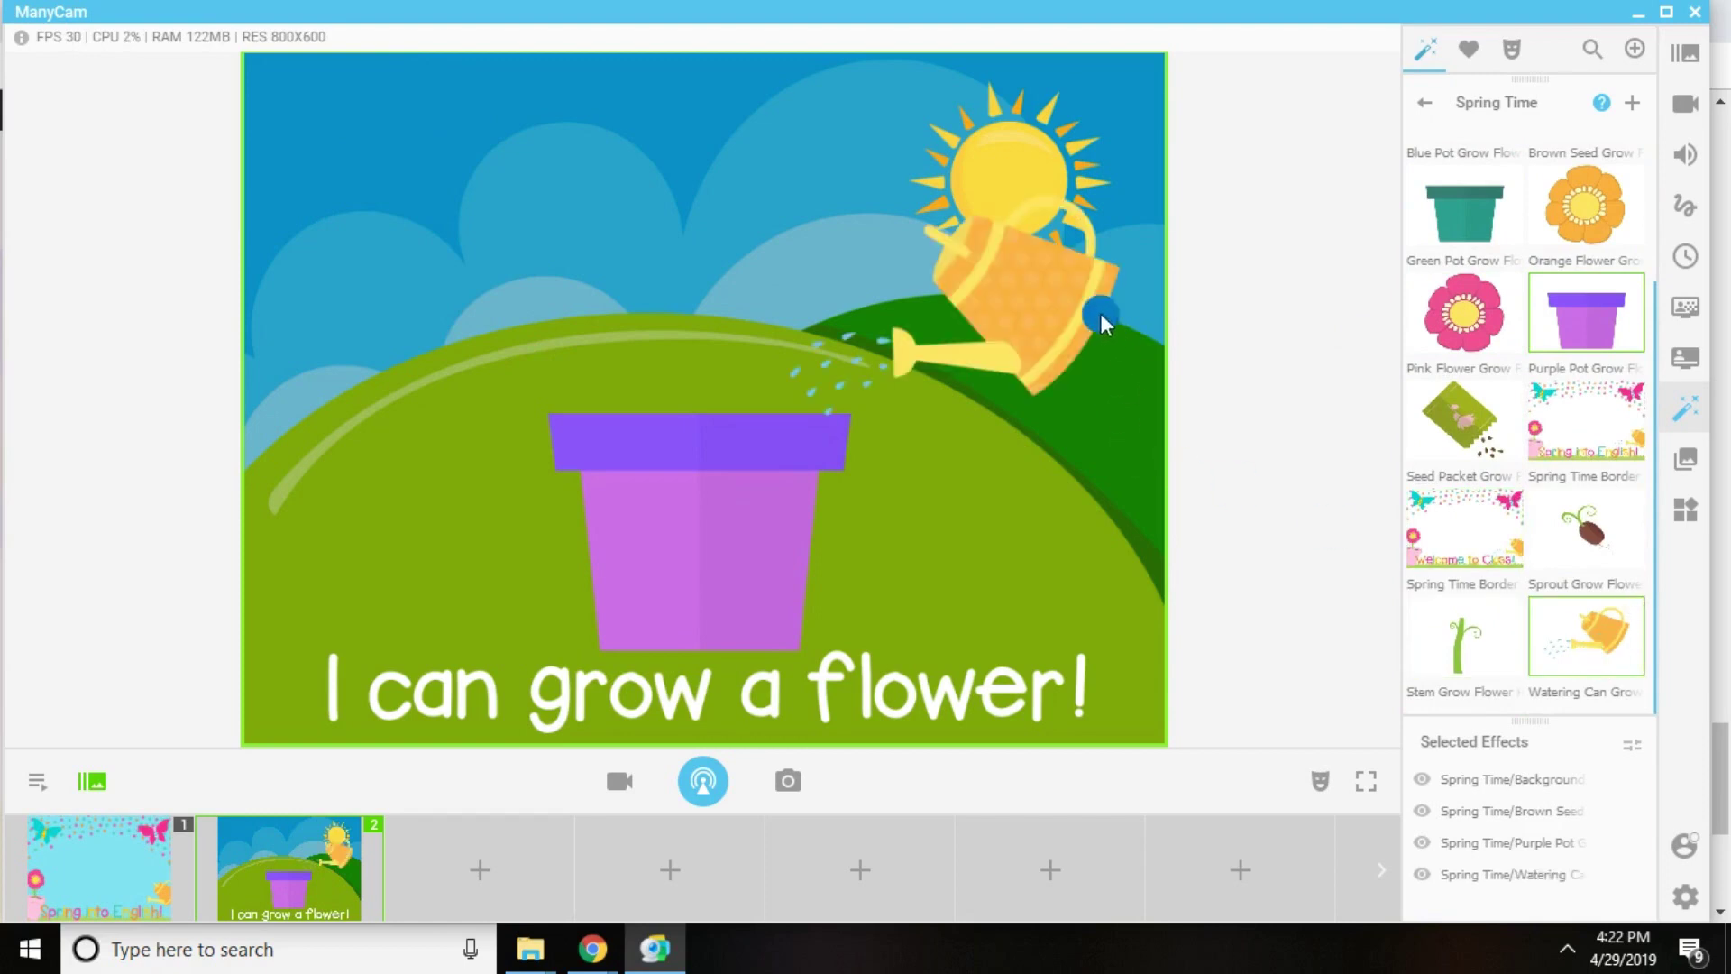
pyautogui.moveTo(1042, 375); pyautogui.dragTo(1125, 417)
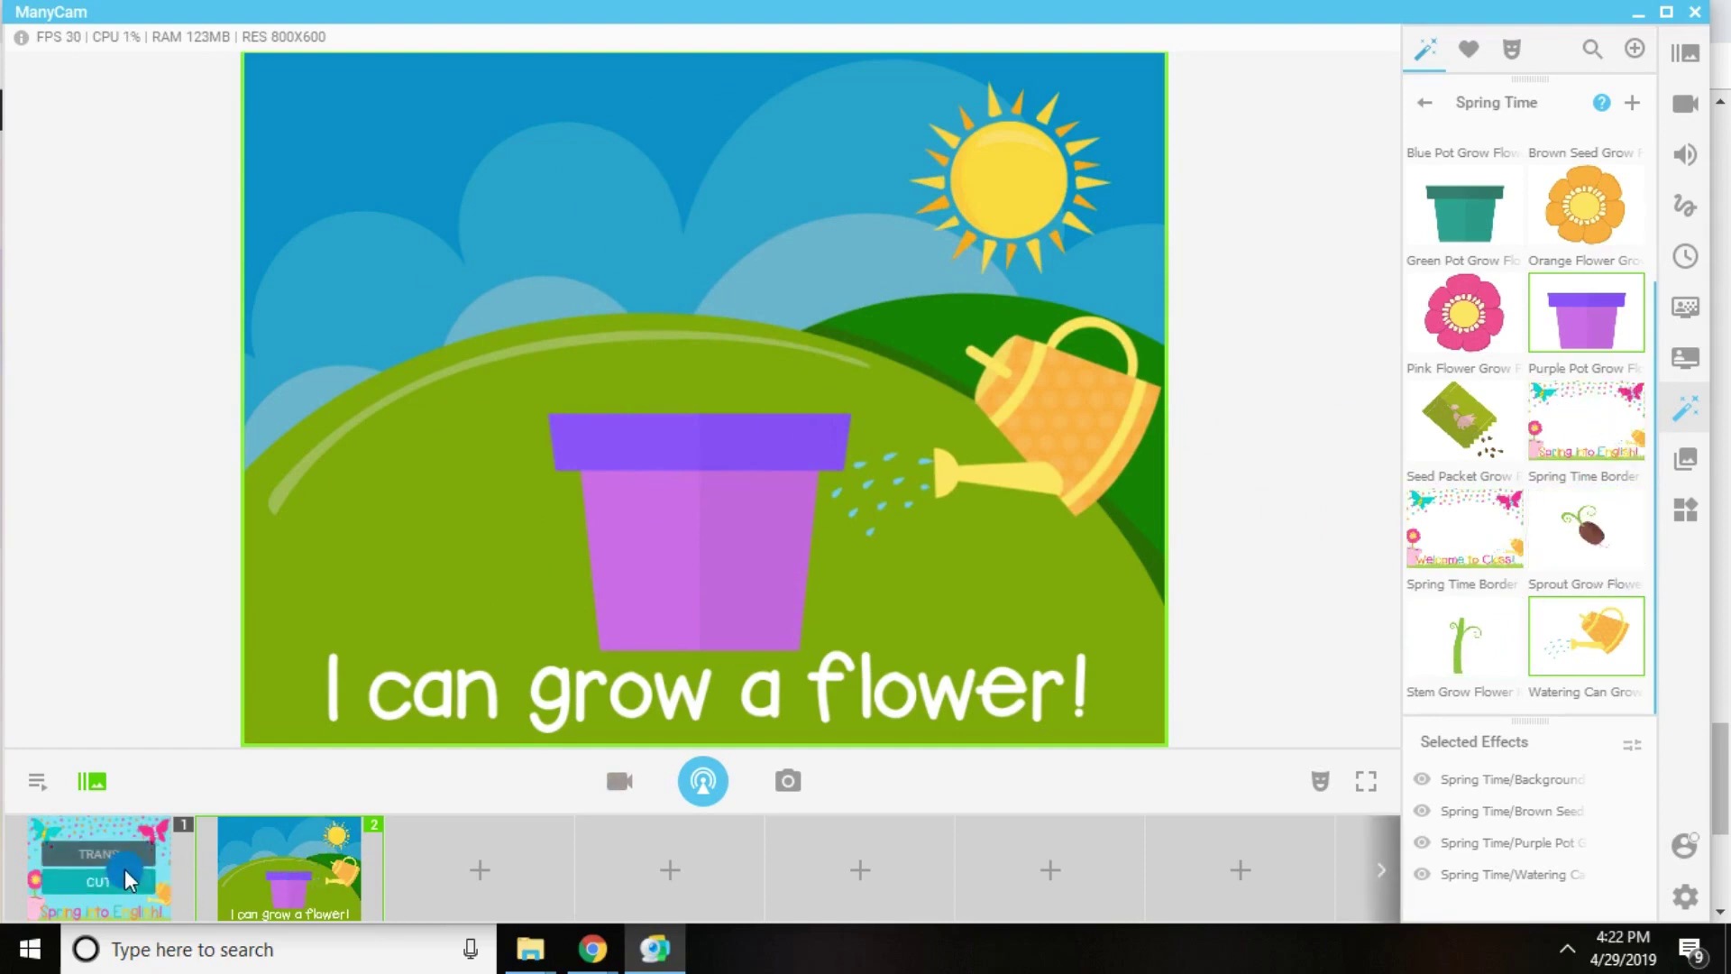
# - Switch to scene 1 and open Preset 2's flower scene in the Edit Source window
pyautogui.click(123, 866)
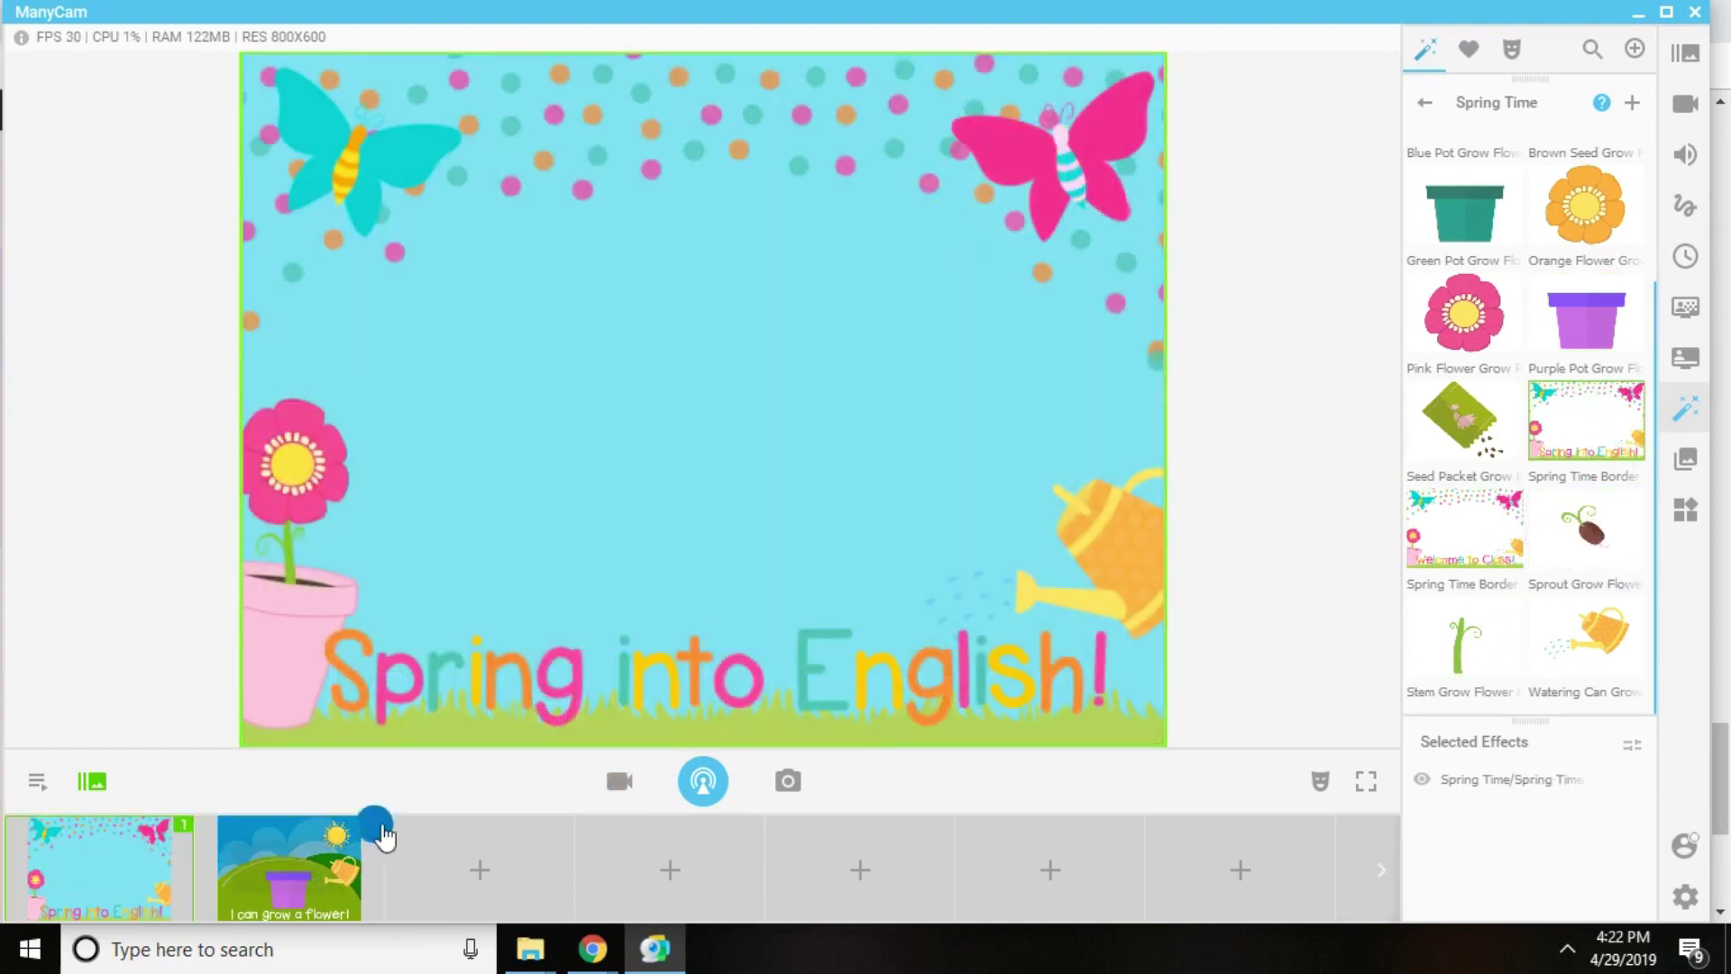
pyautogui.moveTo(296, 902)
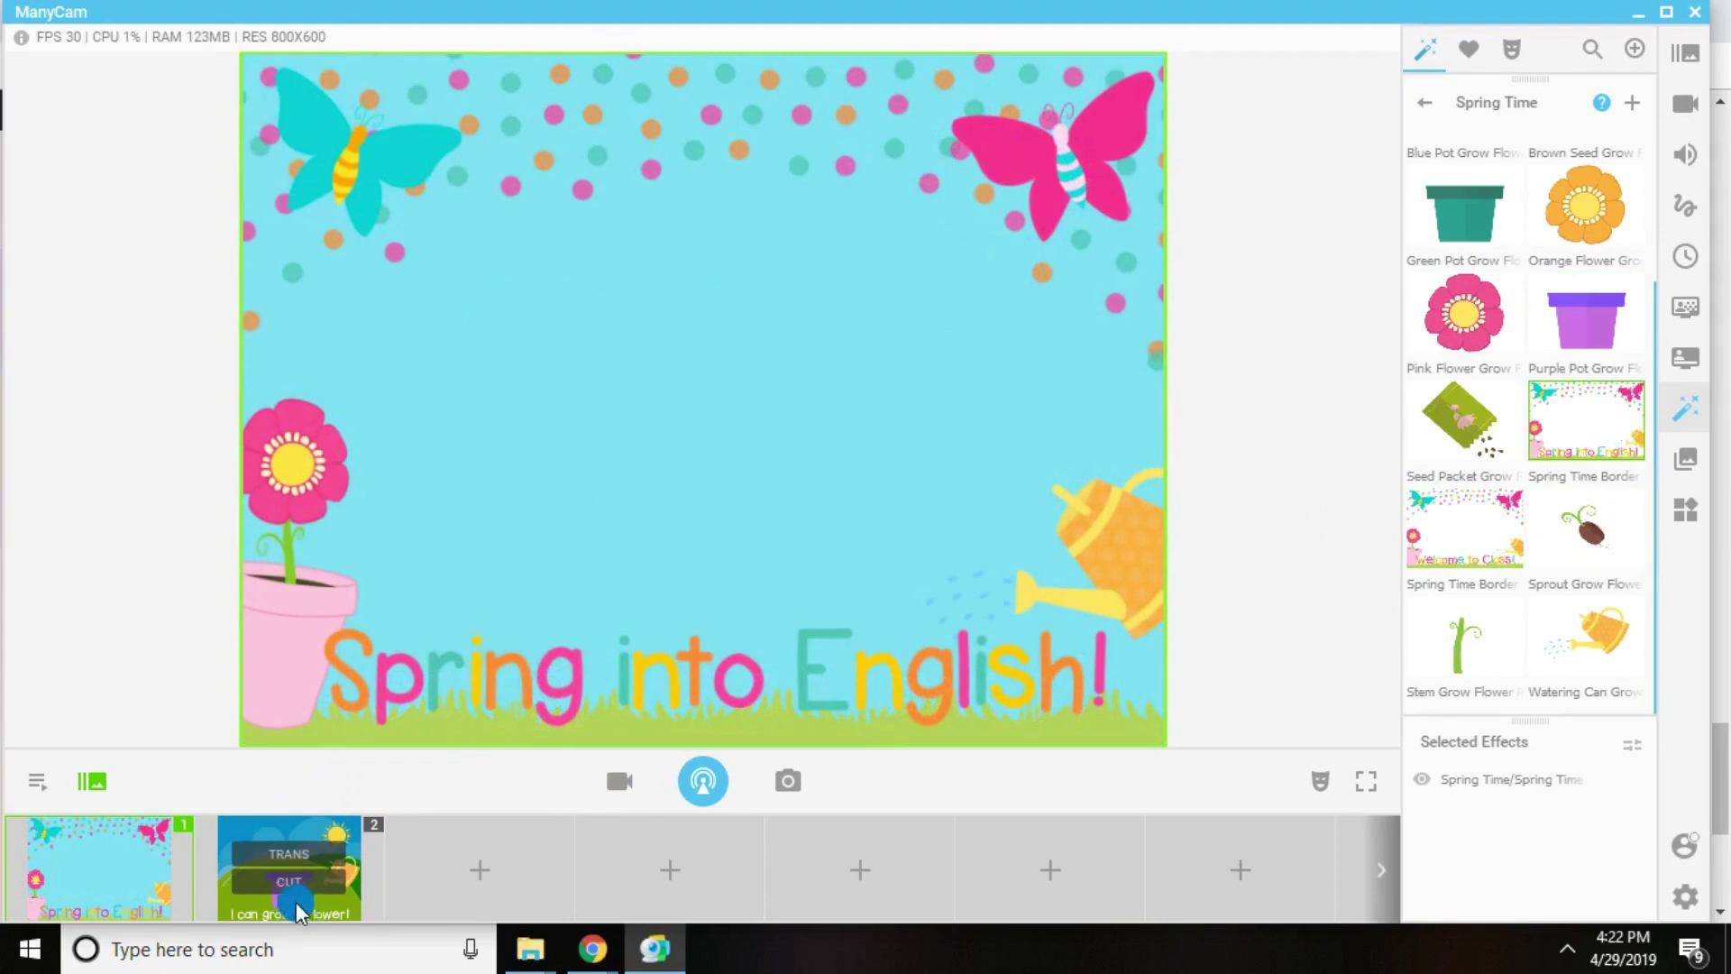
pyautogui.click(1685, 52)
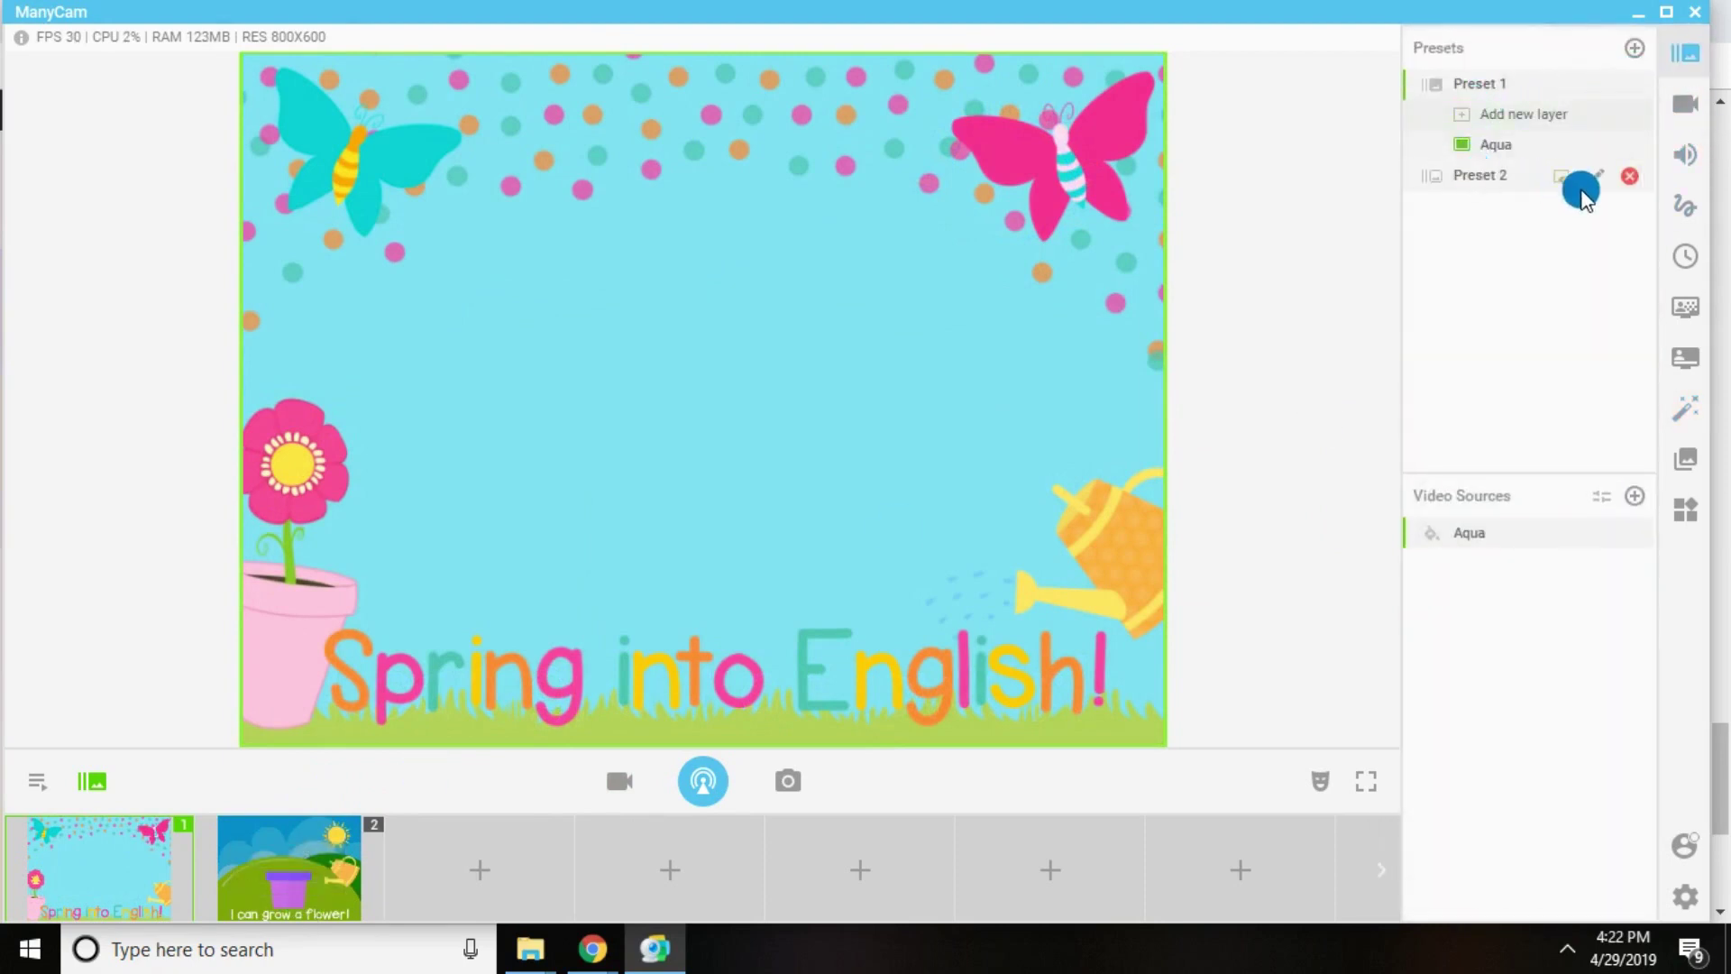
pyautogui.click(1564, 185)
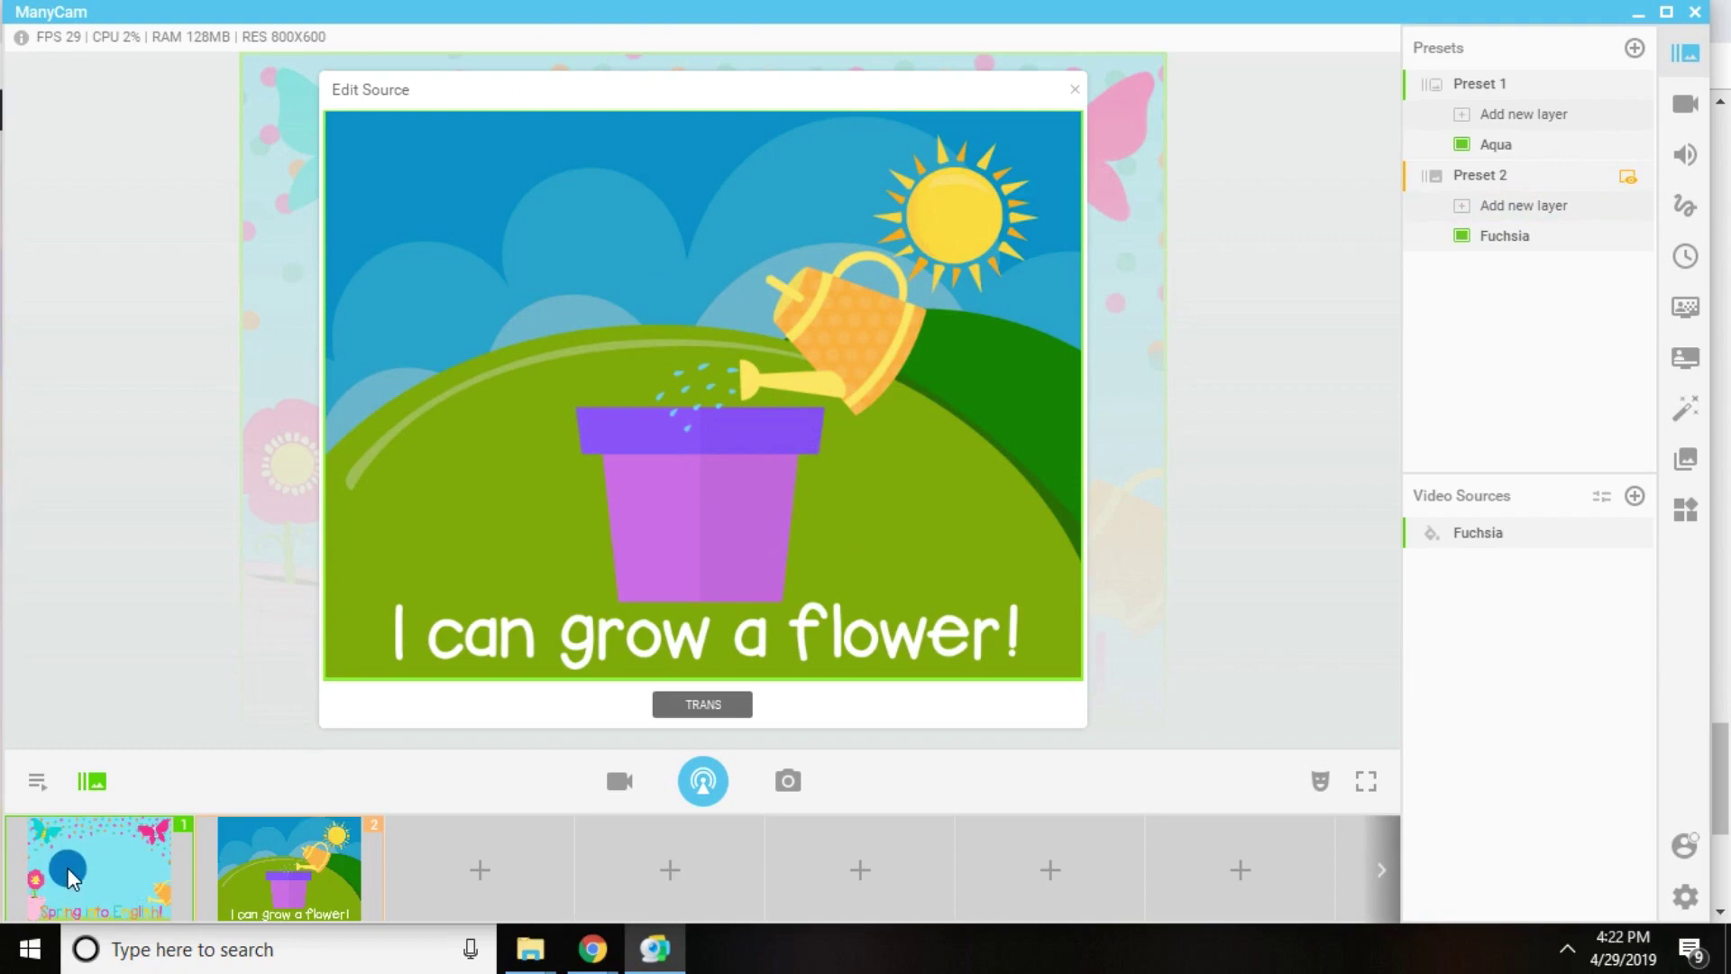
# - Swap the watering can for Sprout Grow, set the seed on the pot rim, and make it live
pyautogui.click(1693, 409)
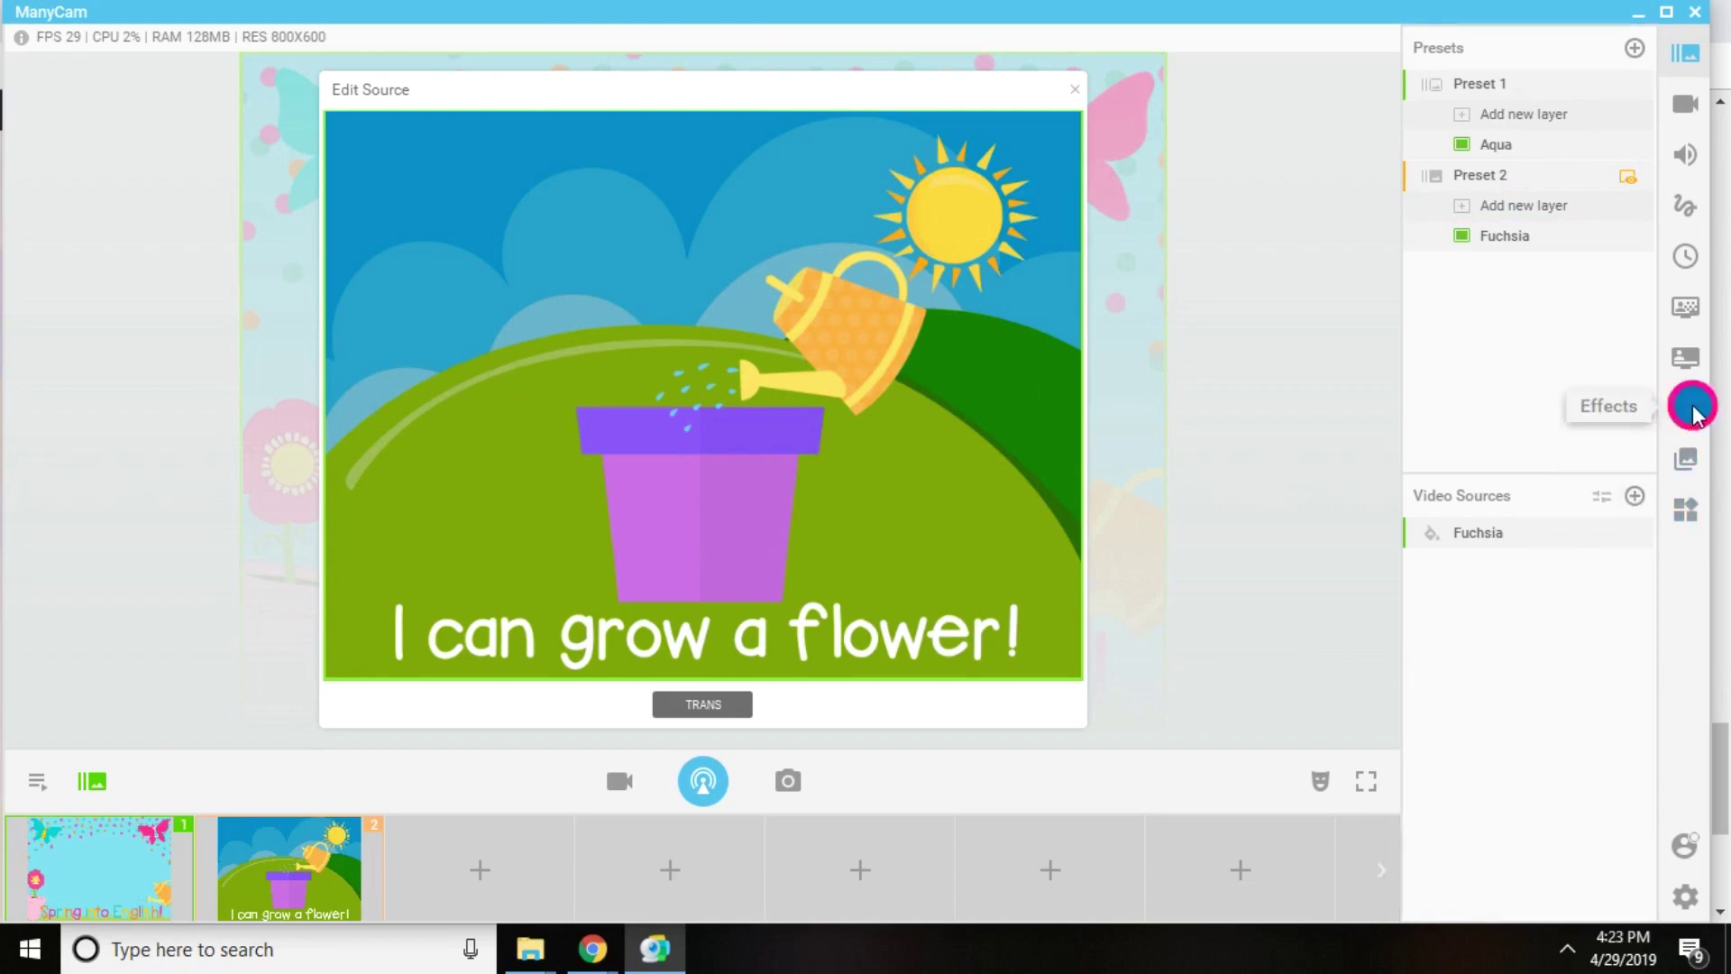
pyautogui.click(1587, 636)
pyautogui.click(1587, 530)
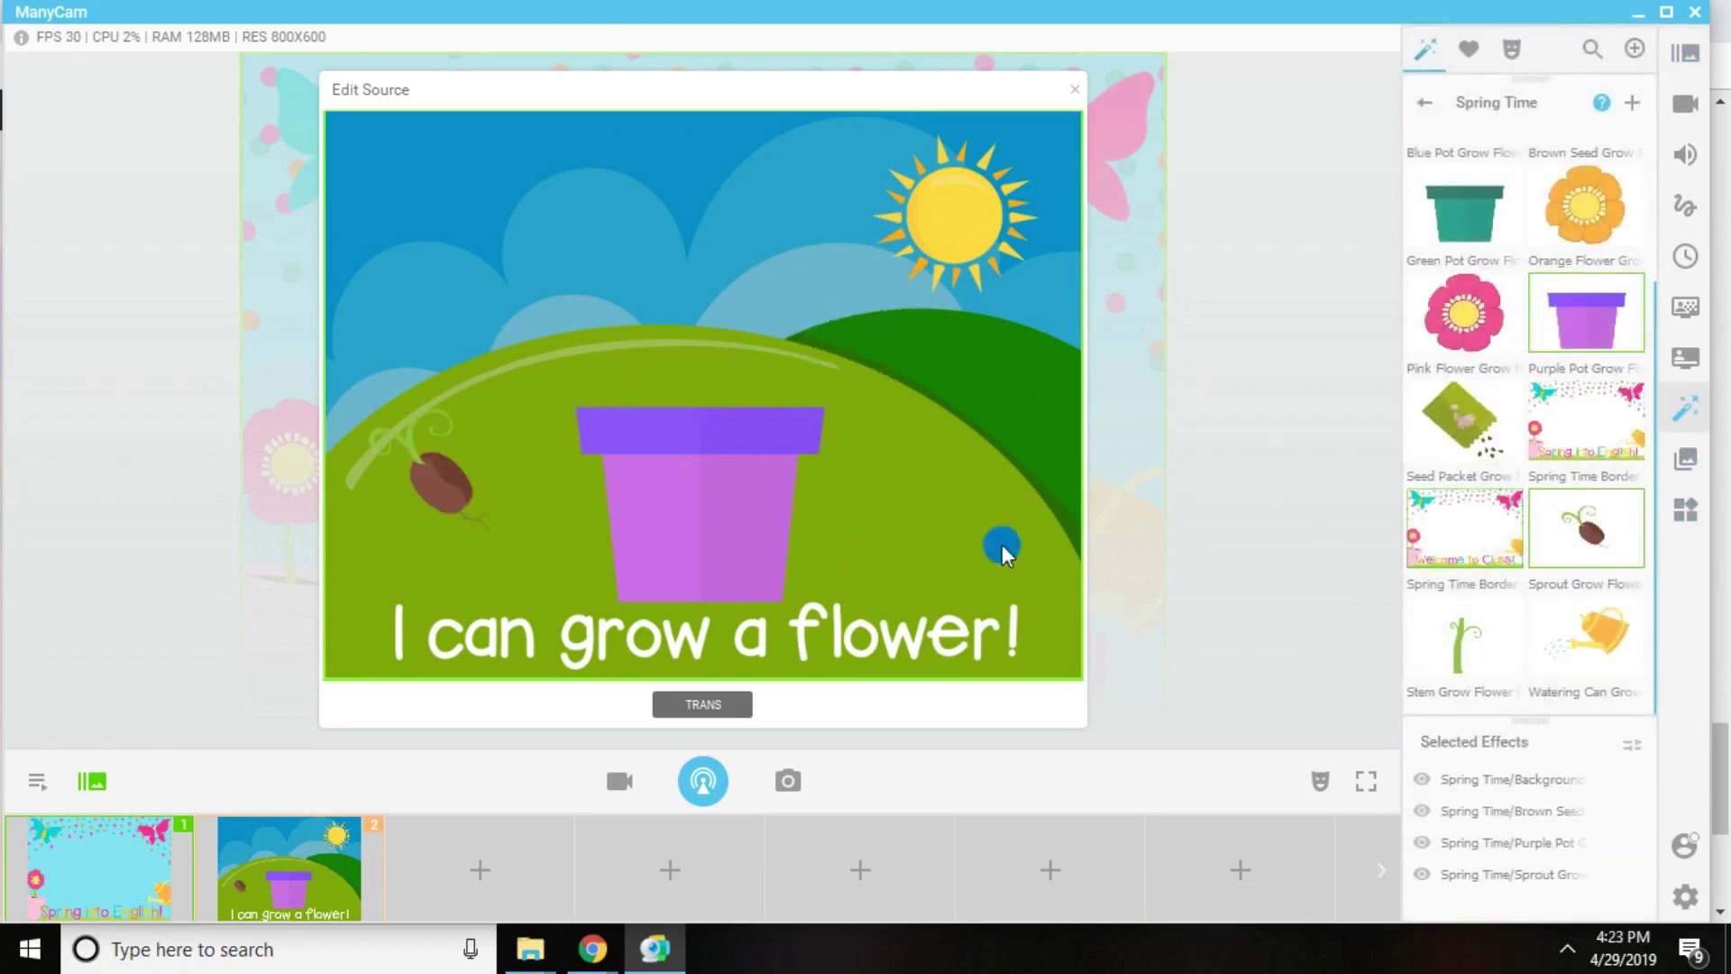
pyautogui.moveTo(460, 501); pyautogui.dragTo(692, 414)
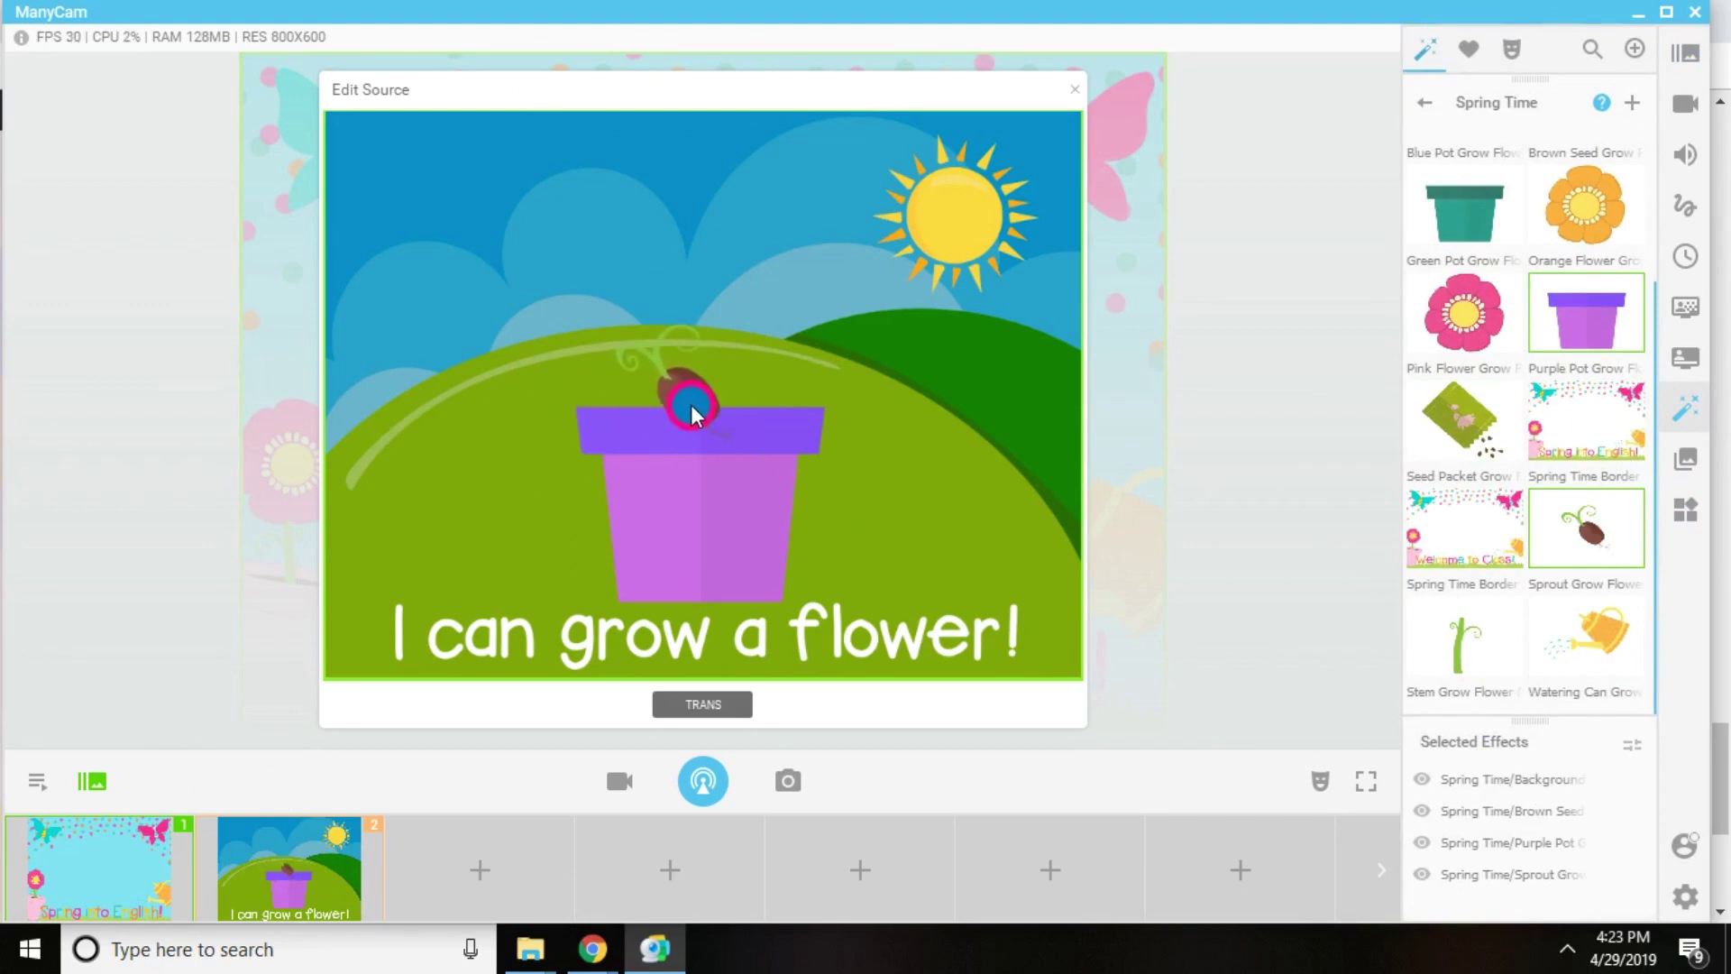
pyautogui.click(686, 708)
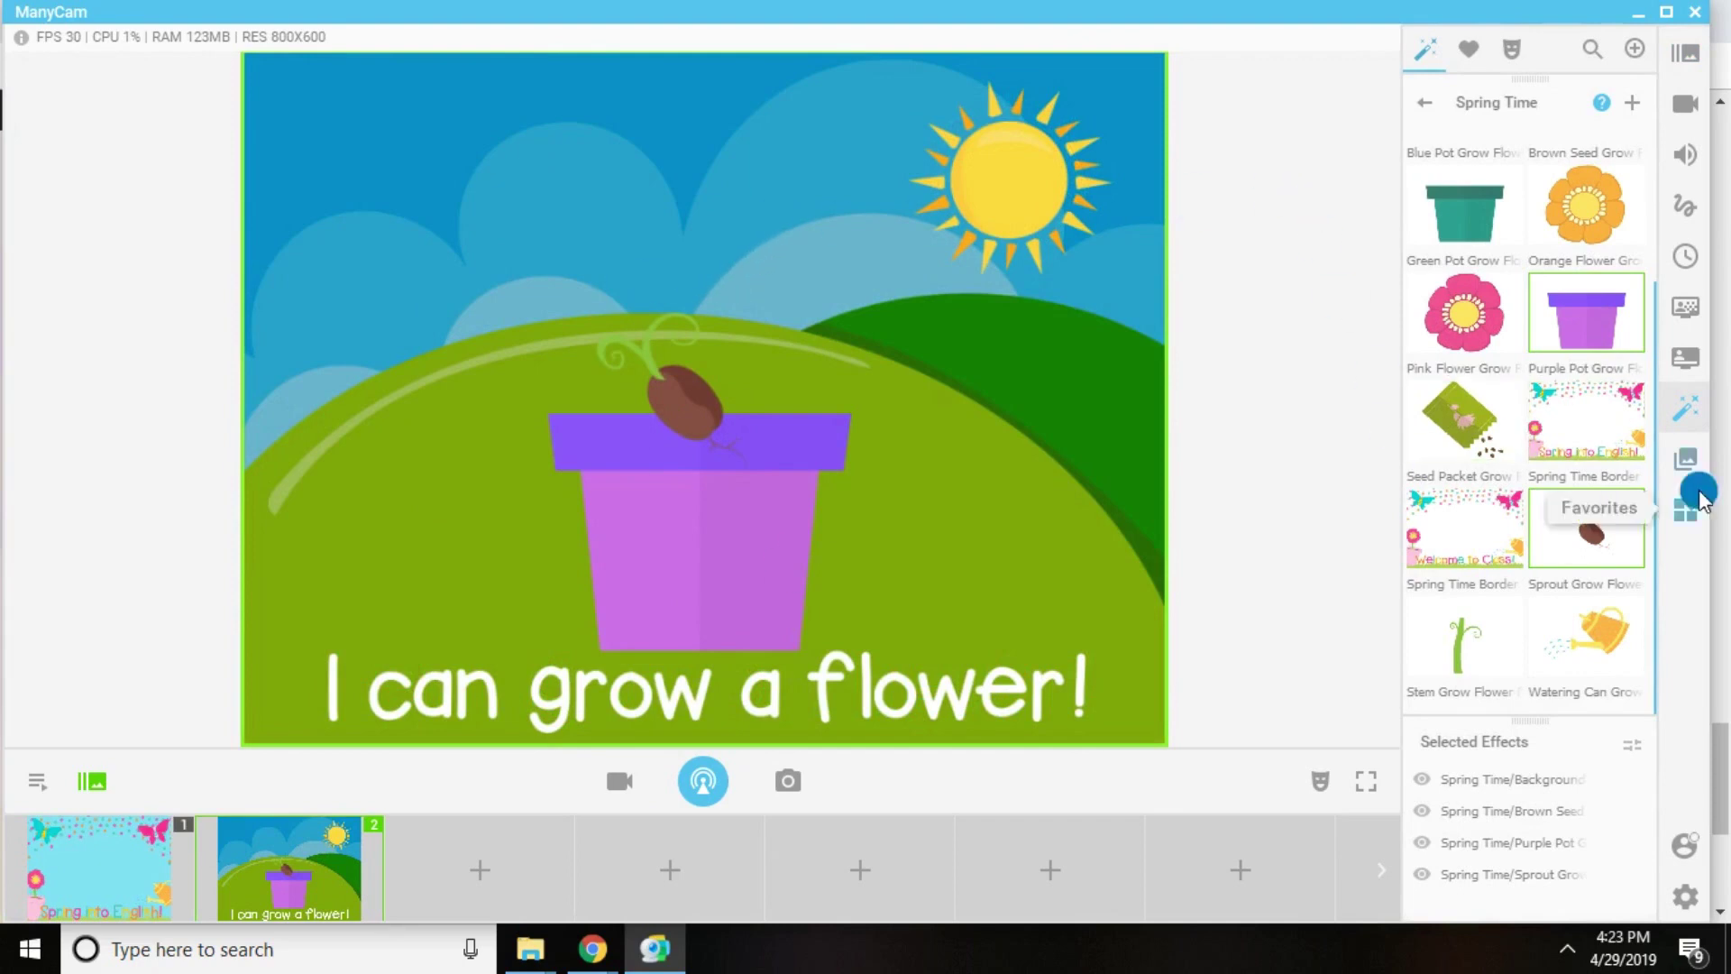
# - Re-add the watering can at upper right and tuck the seed behind the pot's rim
pyautogui.click(1587, 636)
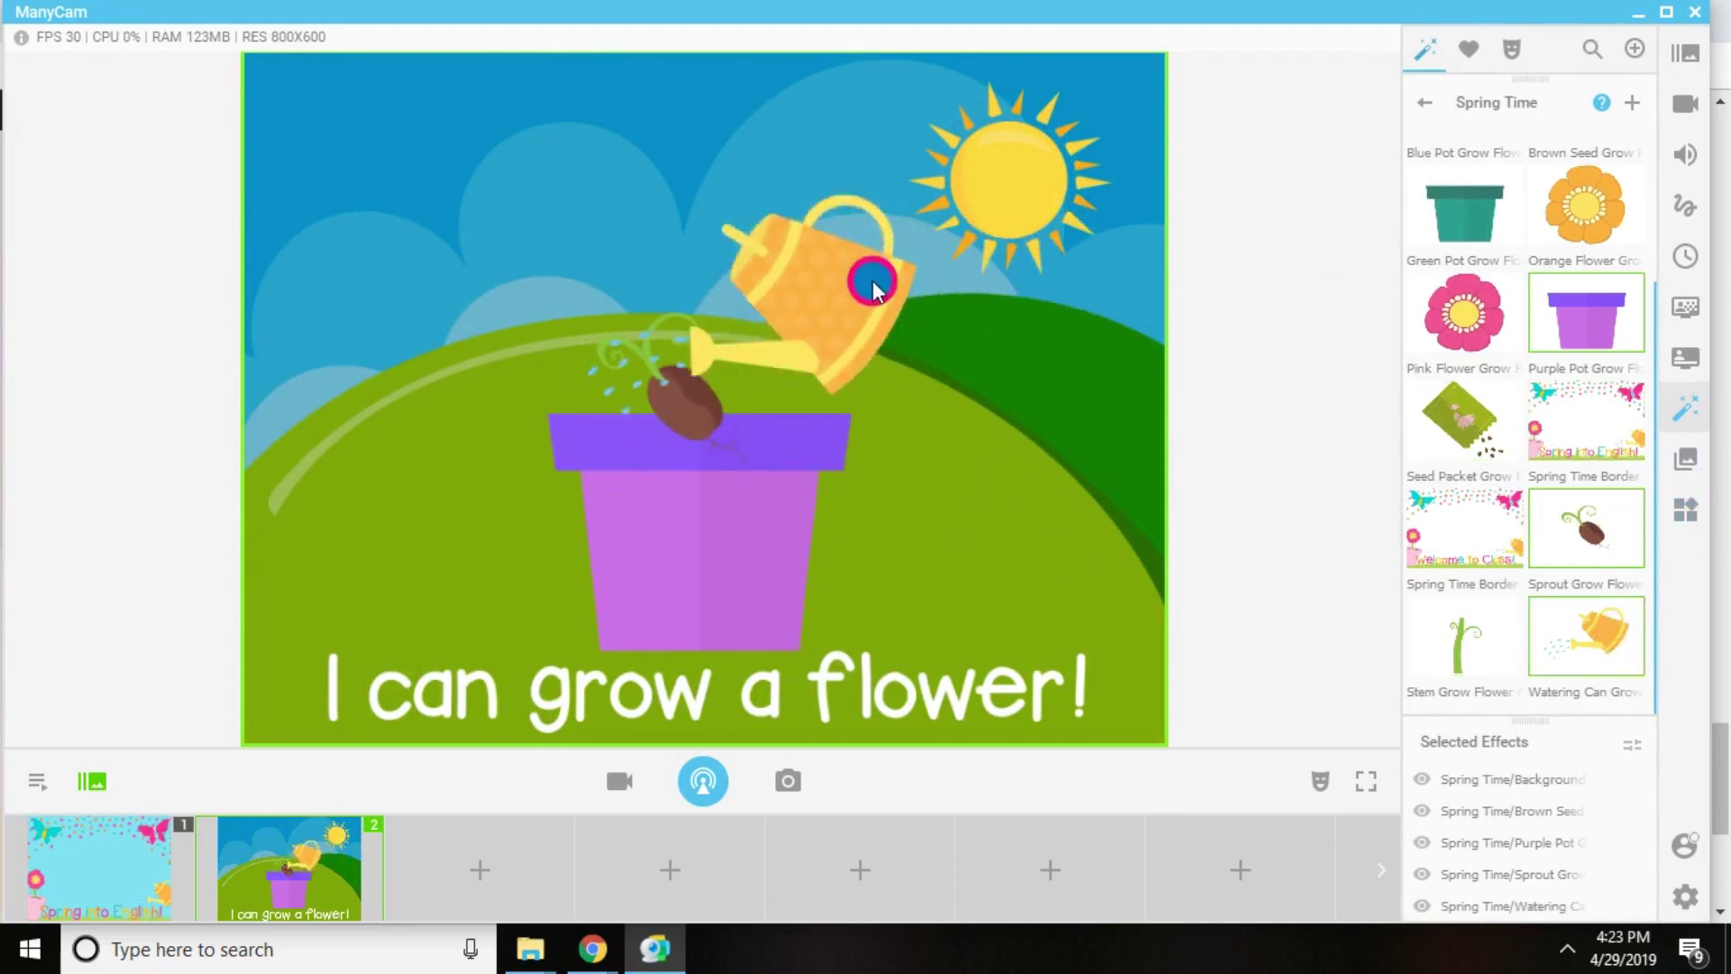
pyautogui.click(683, 397)
pyautogui.moveTo(684, 397); pyautogui.dragTo(699, 473)
pyautogui.click(738, 608)
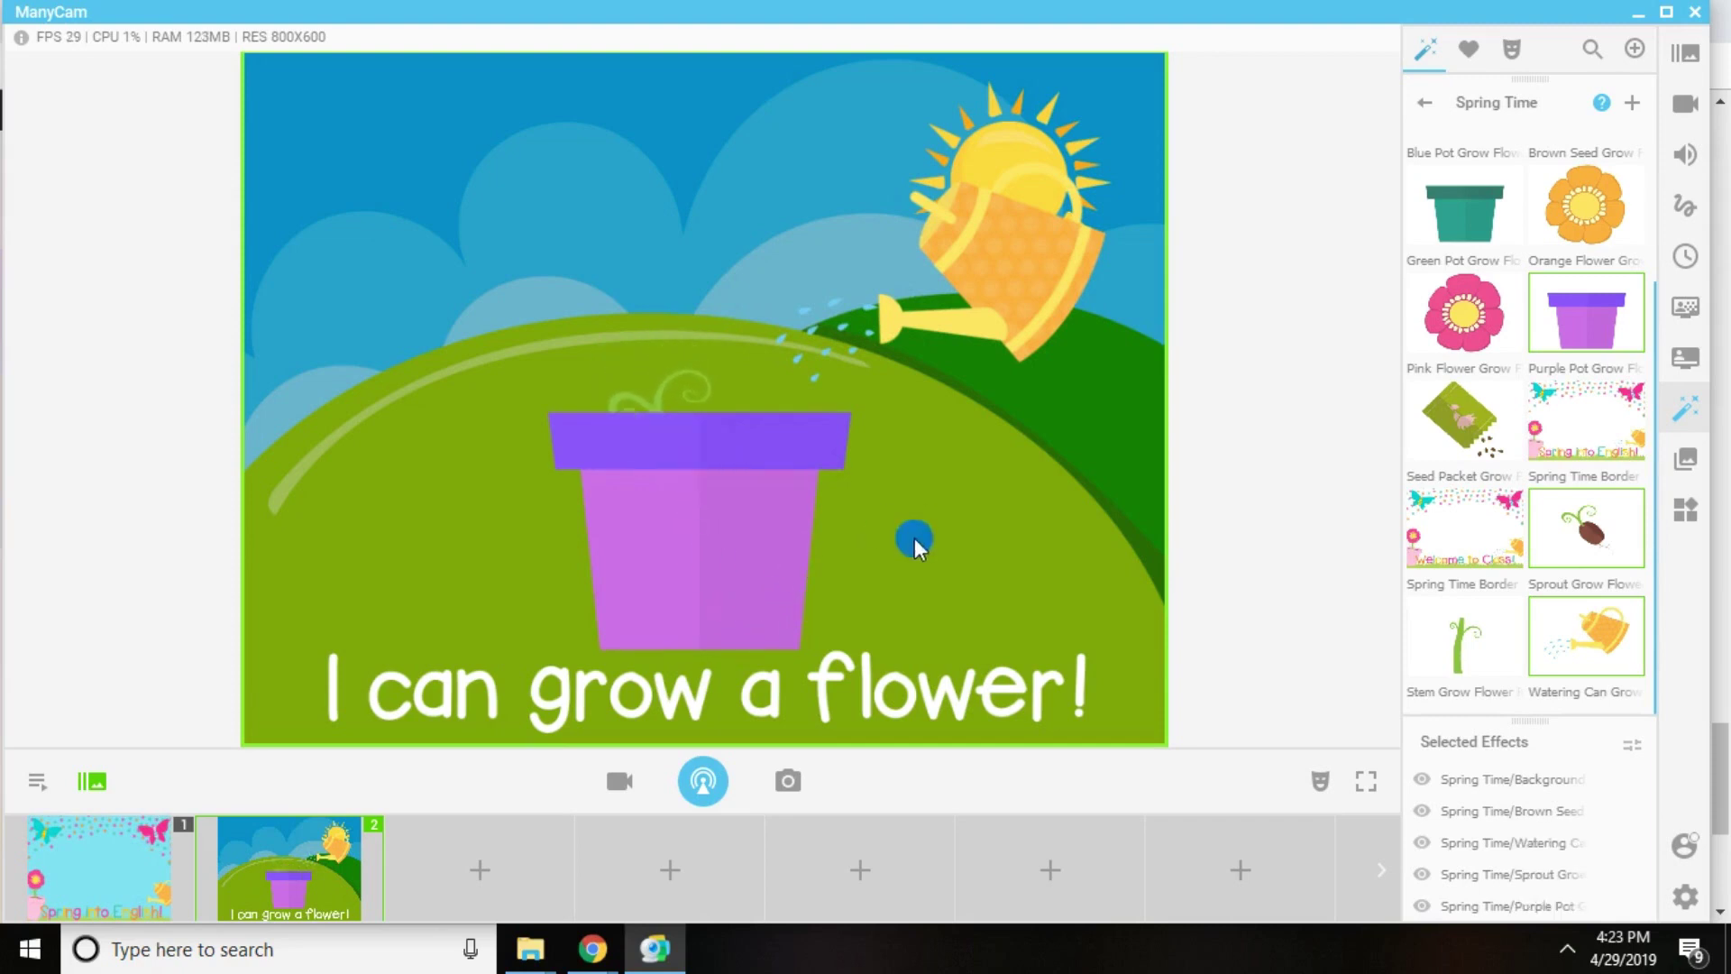
pyautogui.moveTo(1024, 264); pyautogui.dragTo(985, 275)
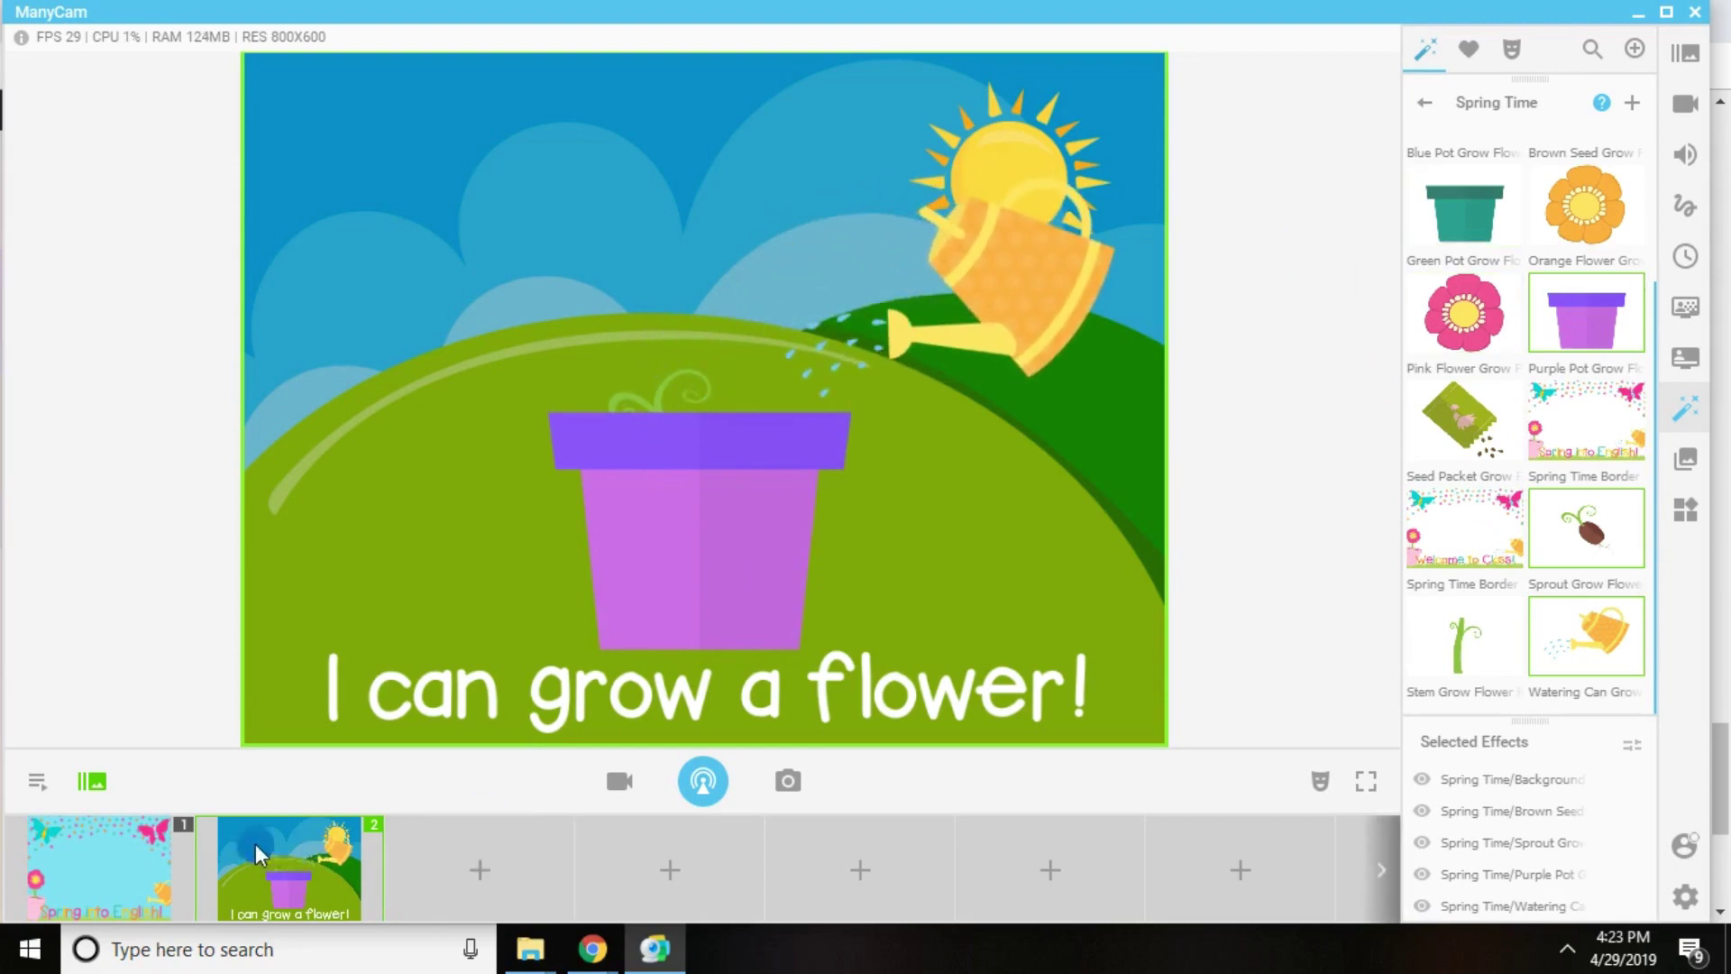
# - Switch to the Spring into English scene and reopen the flower preset for editing
pyautogui.click(106, 852)
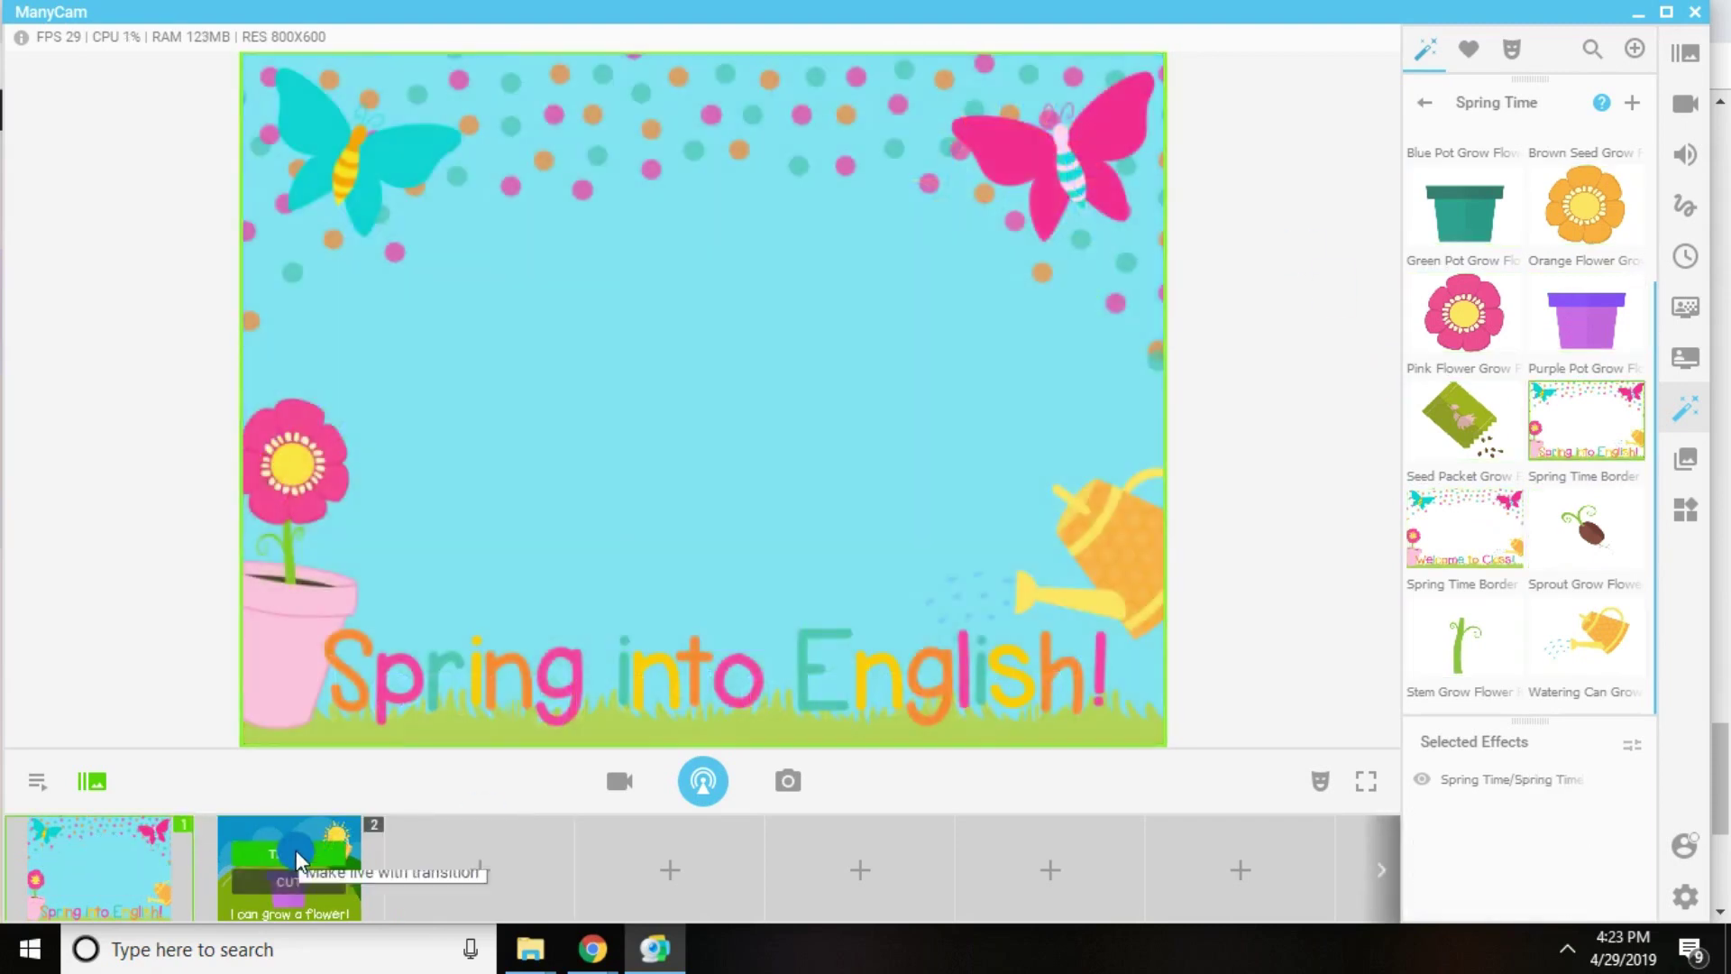
pyautogui.click(1686, 62)
pyautogui.click(1528, 175)
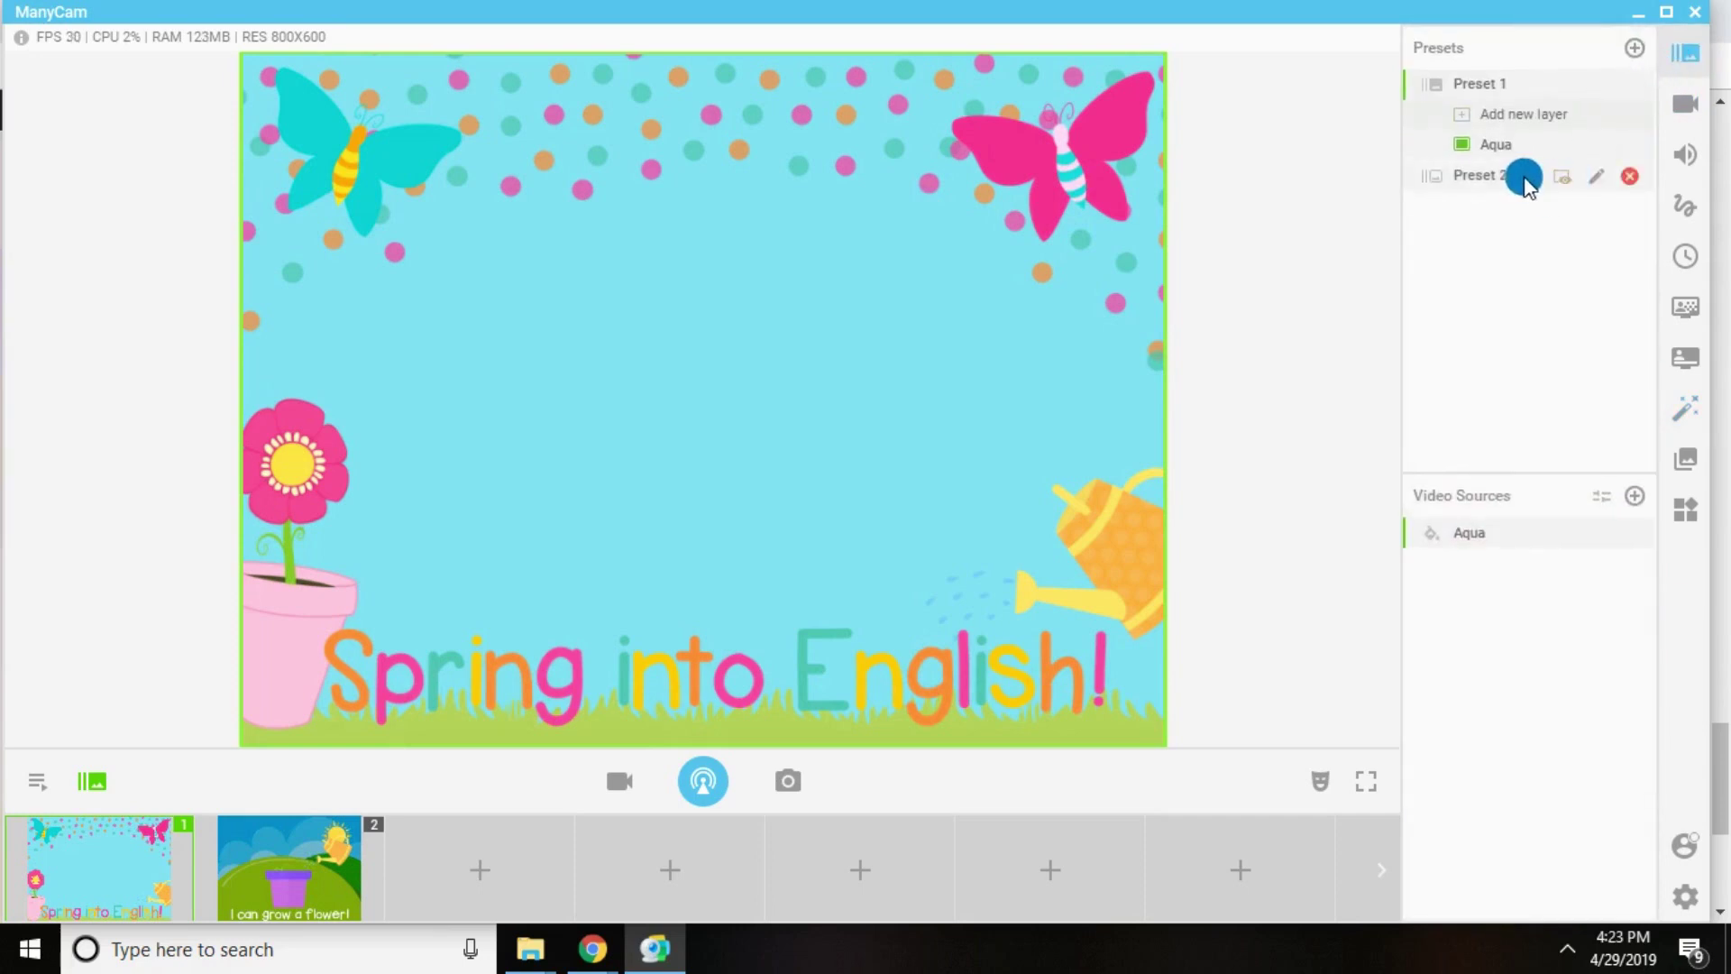
pyautogui.click(1563, 177)
pyautogui.click(915, 341)
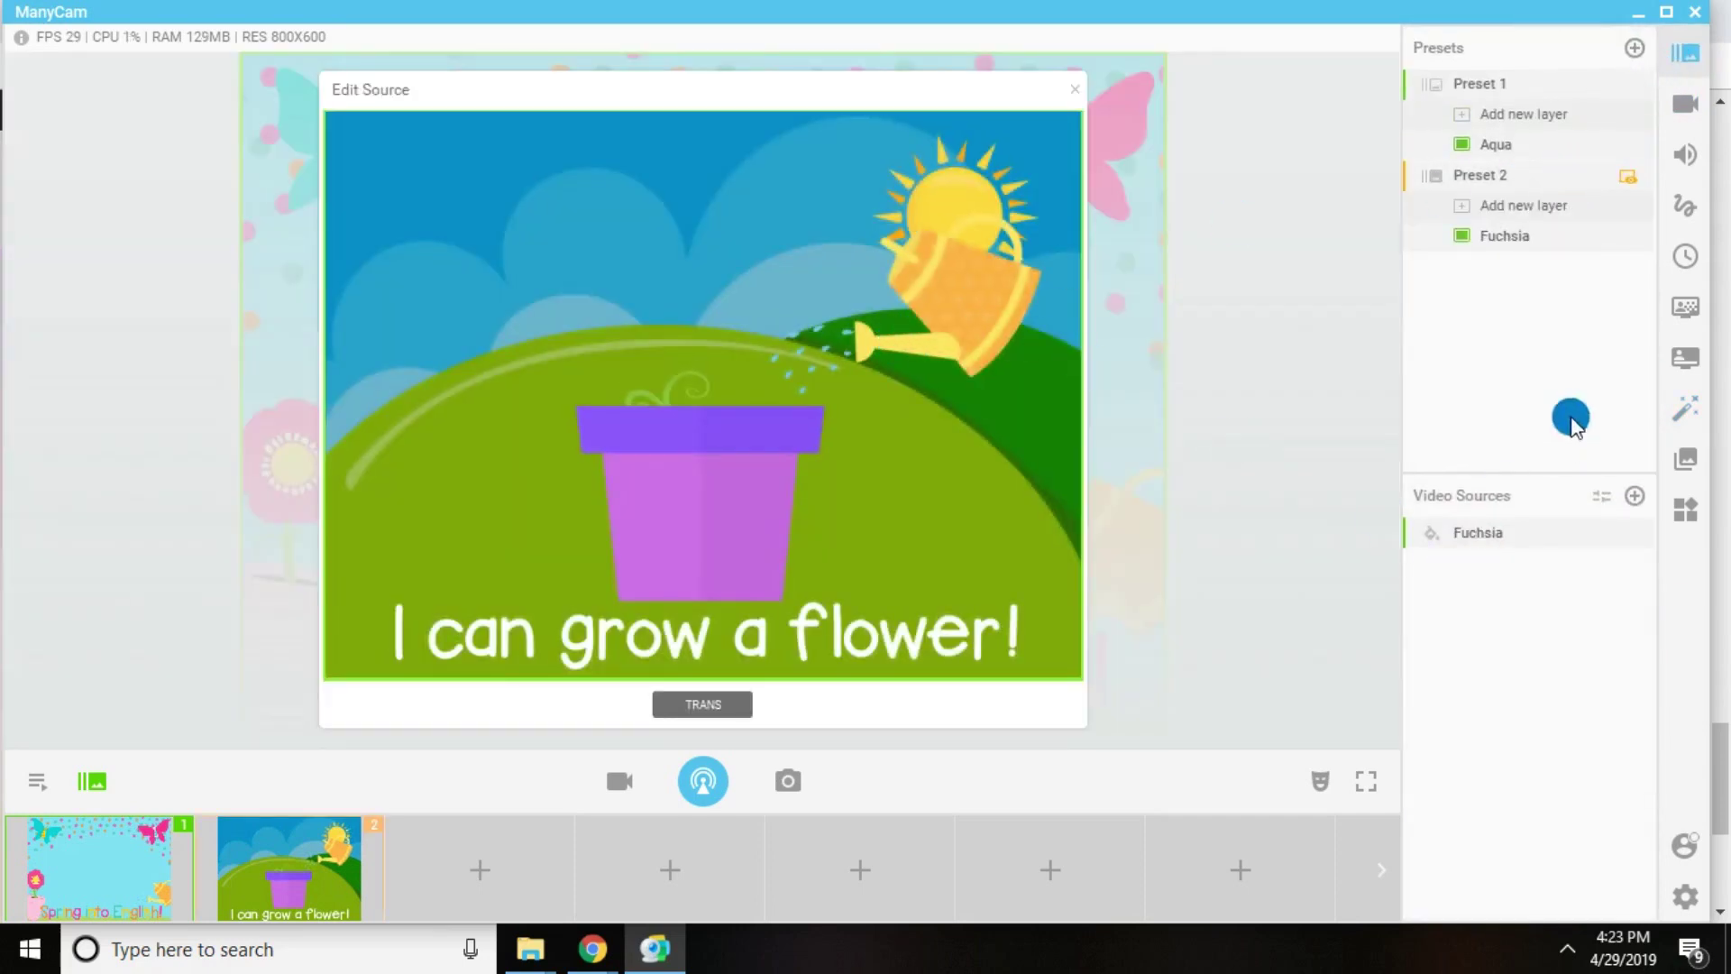
# - Replace the watering can and sprout with Stem Grow Flower, raised behind the pot, then go live
pyautogui.click(1684, 409)
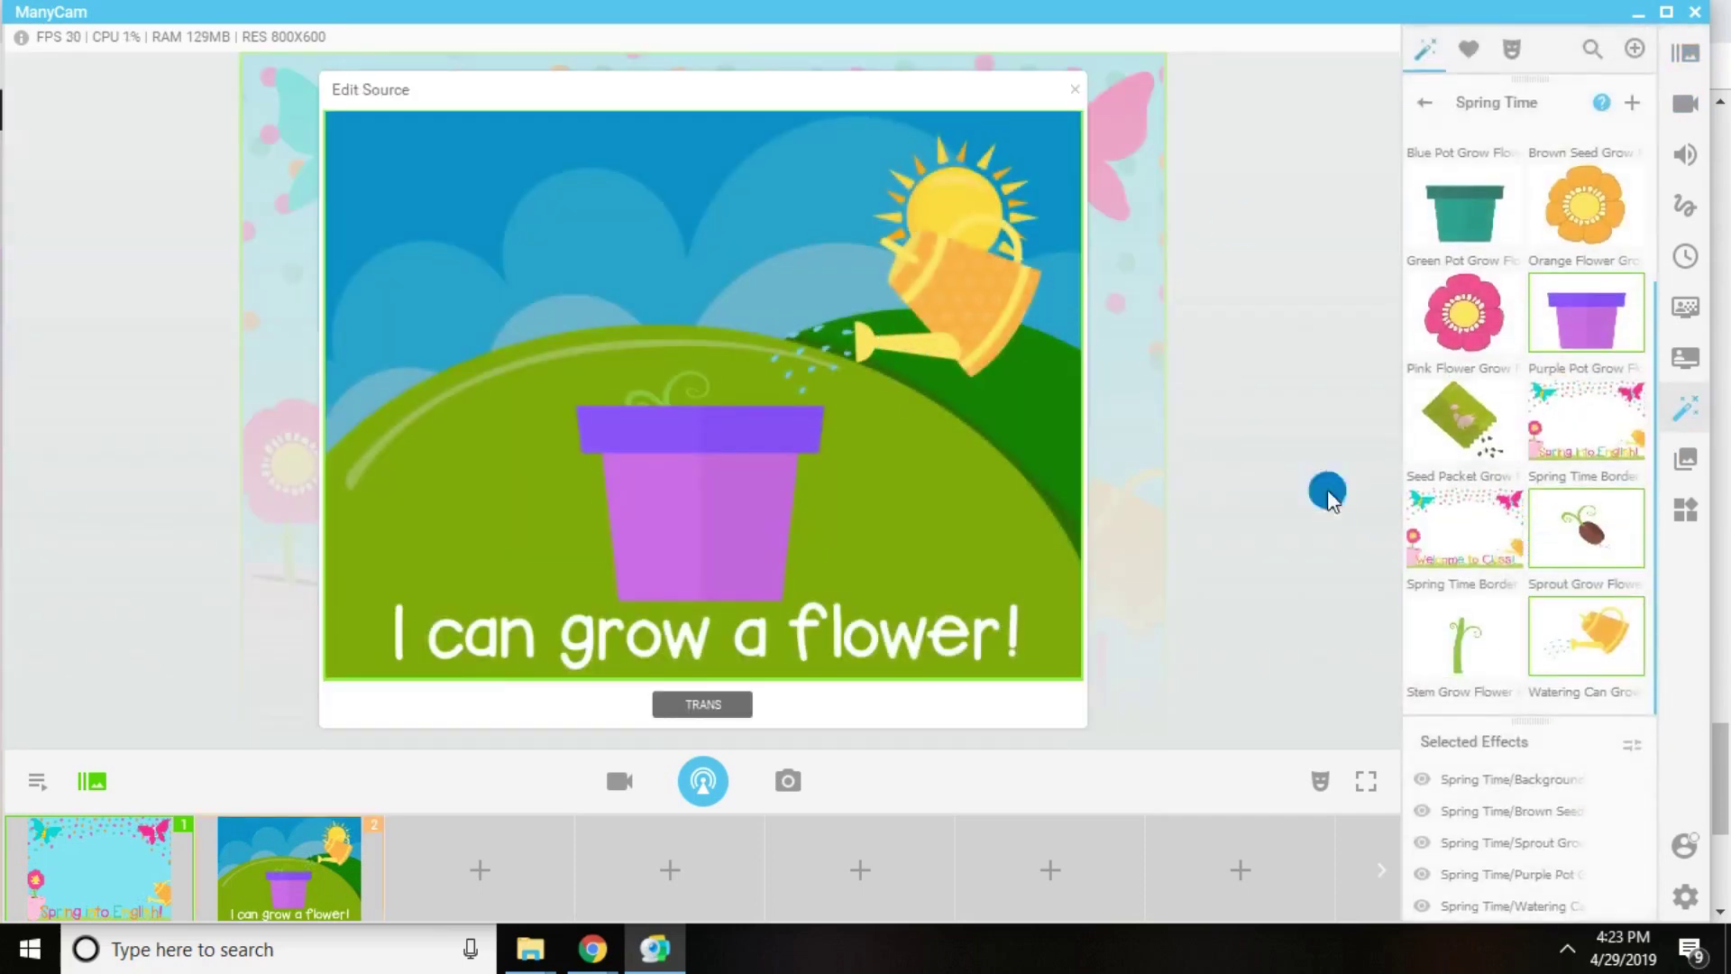
pyautogui.click(1434, 642)
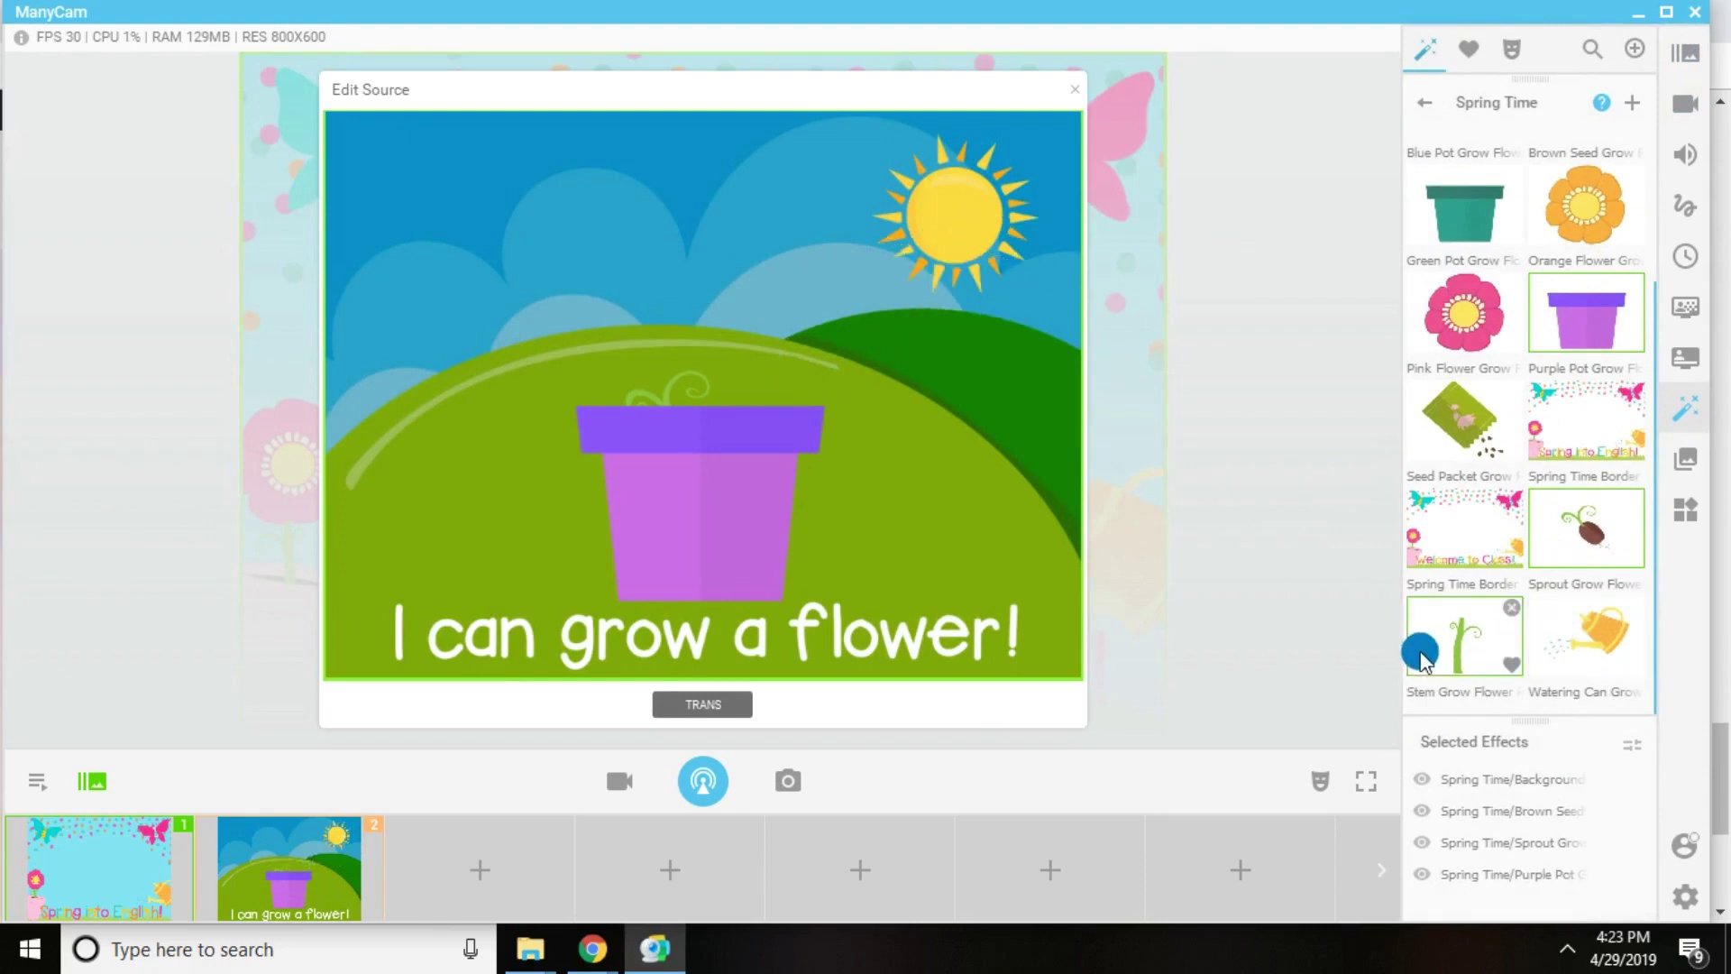
pyautogui.click(1524, 490)
pyautogui.moveTo(701, 461); pyautogui.dragTo(689, 362)
pyautogui.click(726, 538)
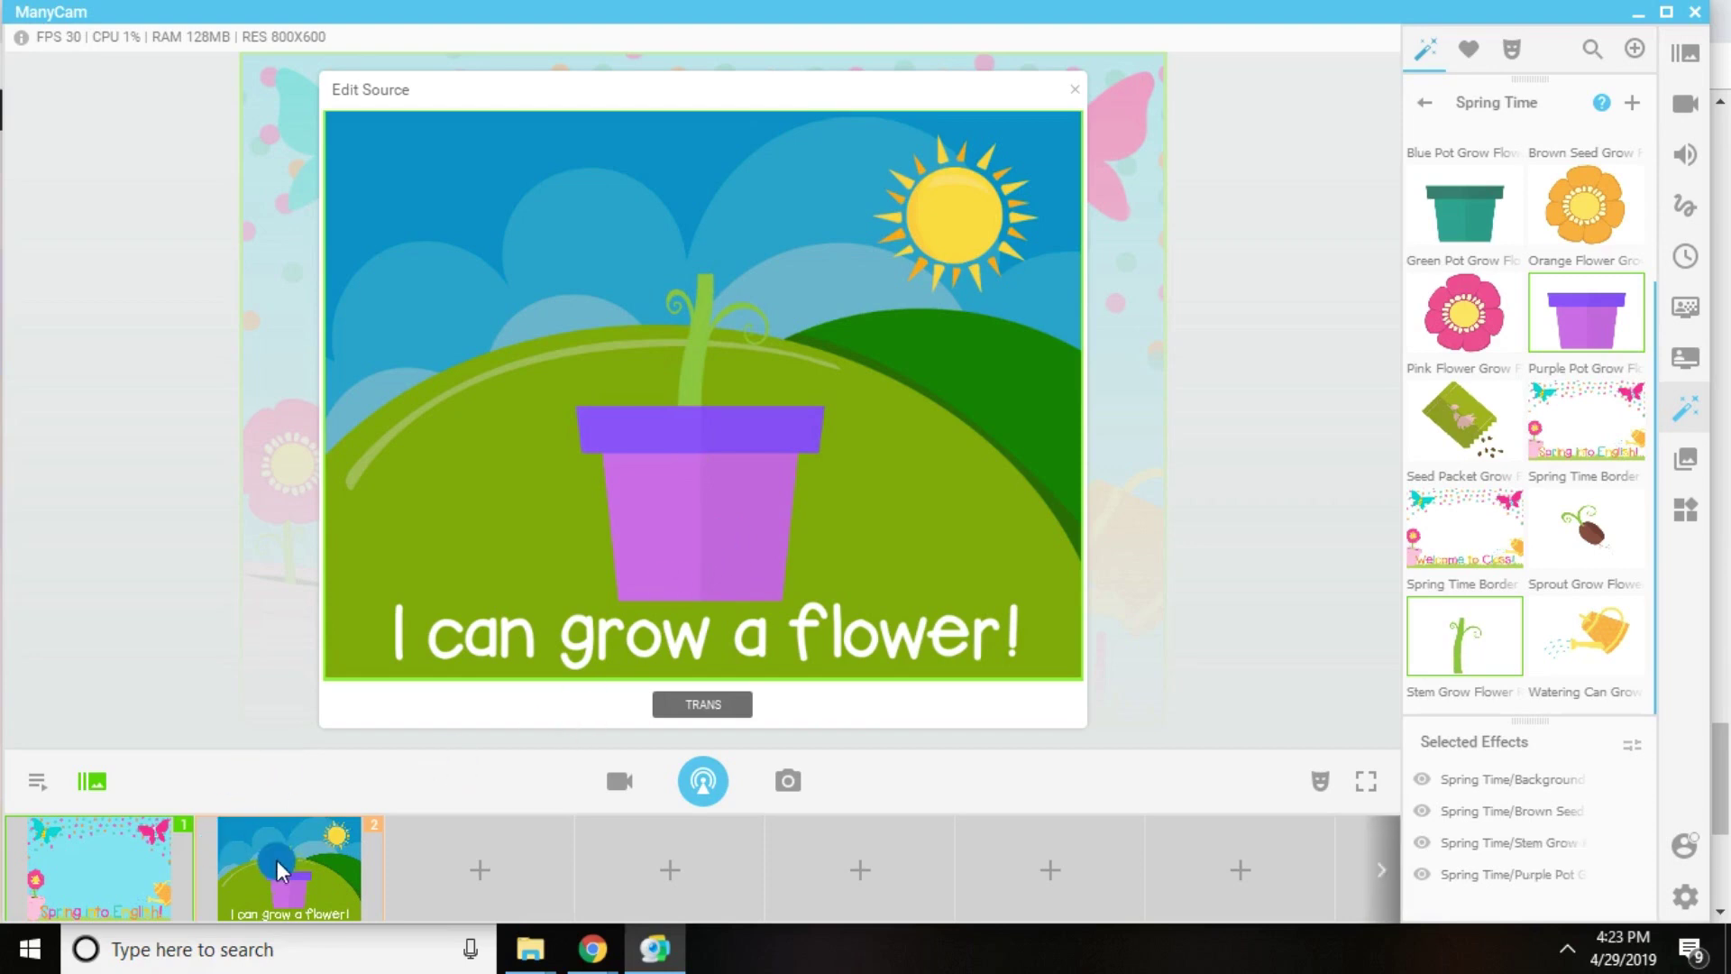
pyautogui.click(690, 704)
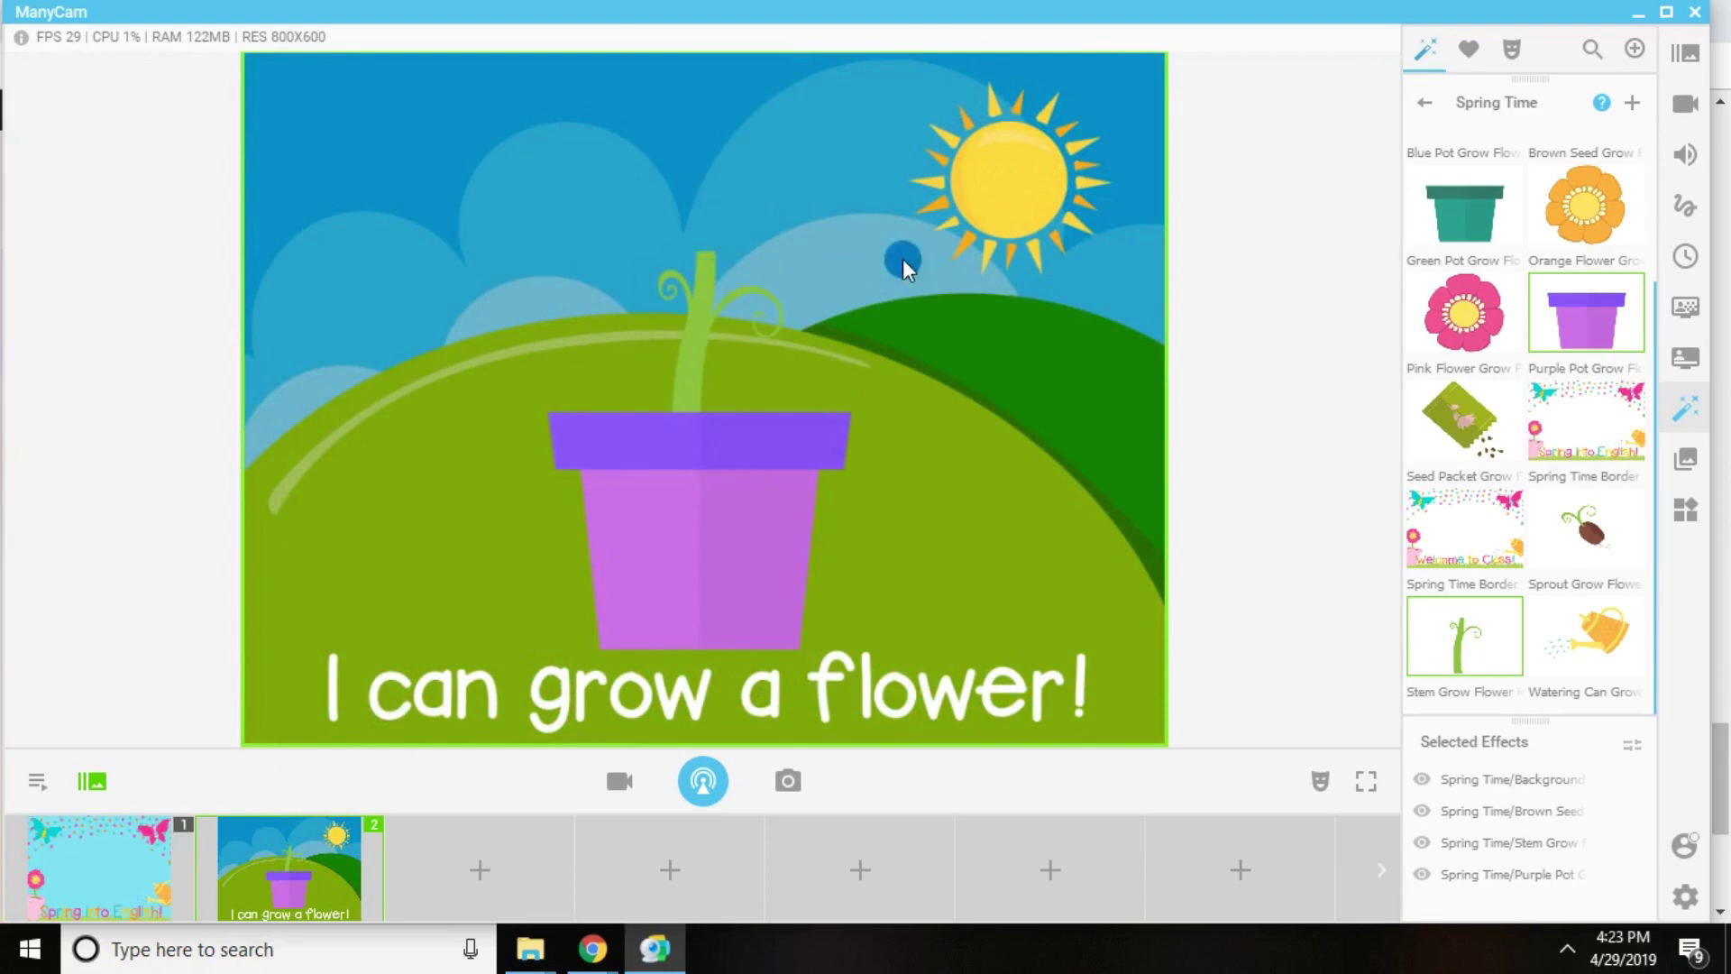
# - Add the watering can back plus pink, orange and teal flowers to the scene
pyautogui.click(1610, 653)
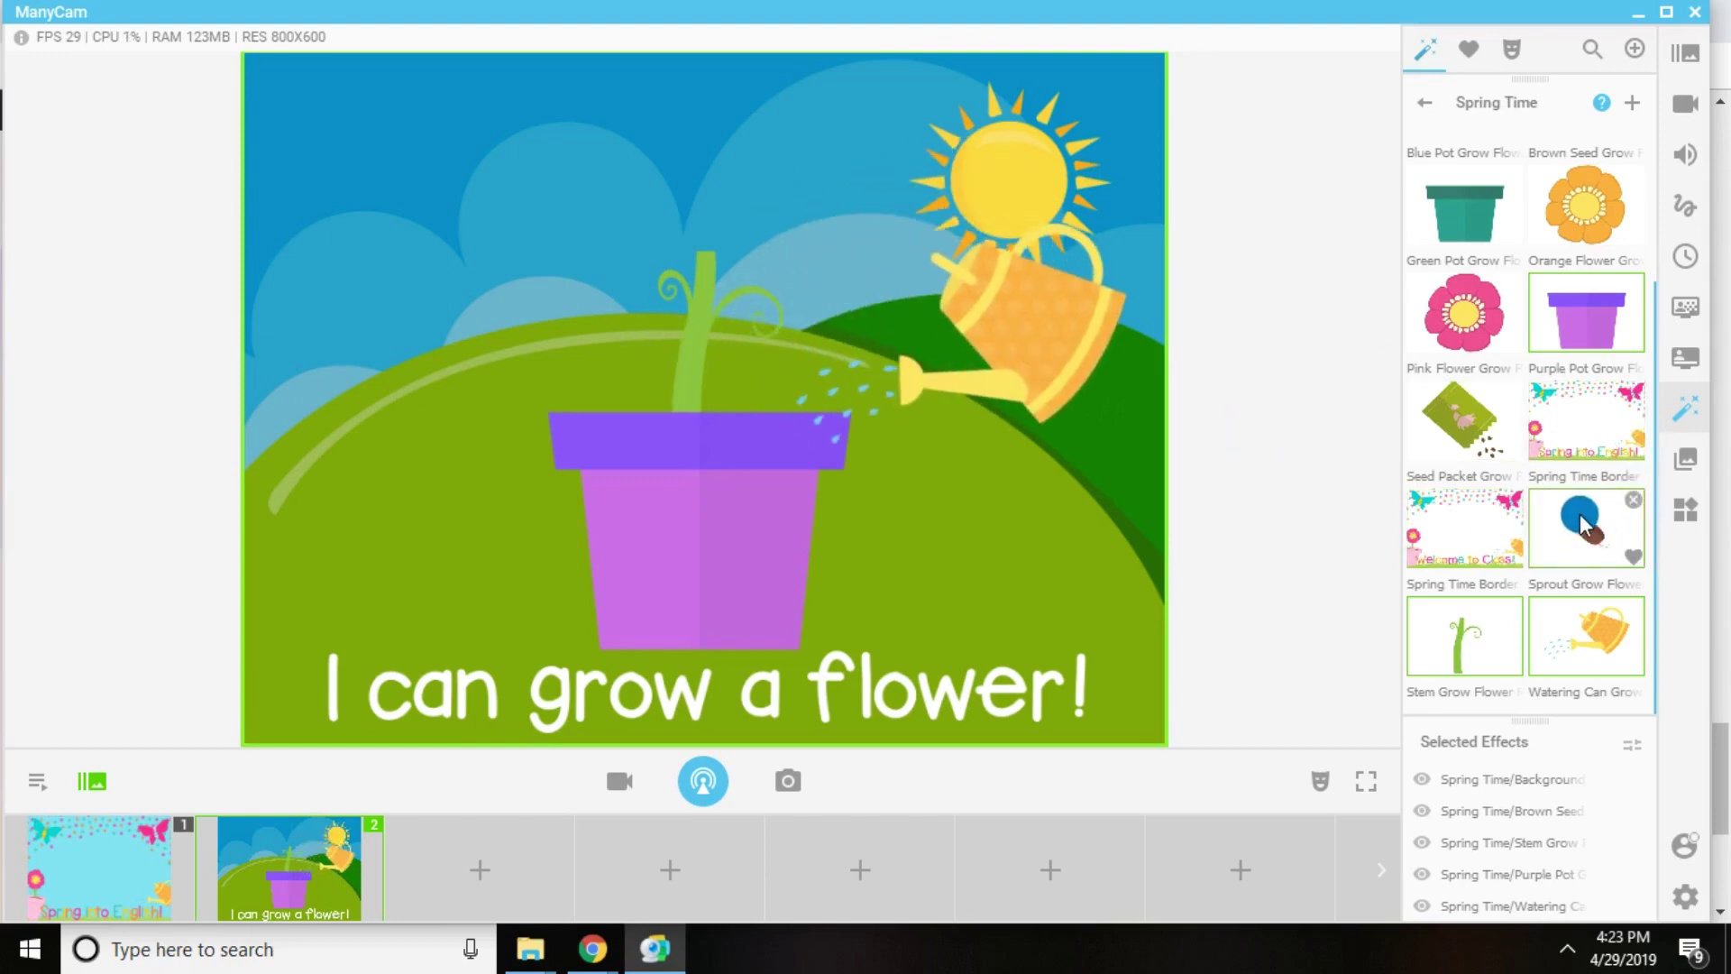
pyautogui.scroll(5, 1569, 505)
pyautogui.click(1460, 505)
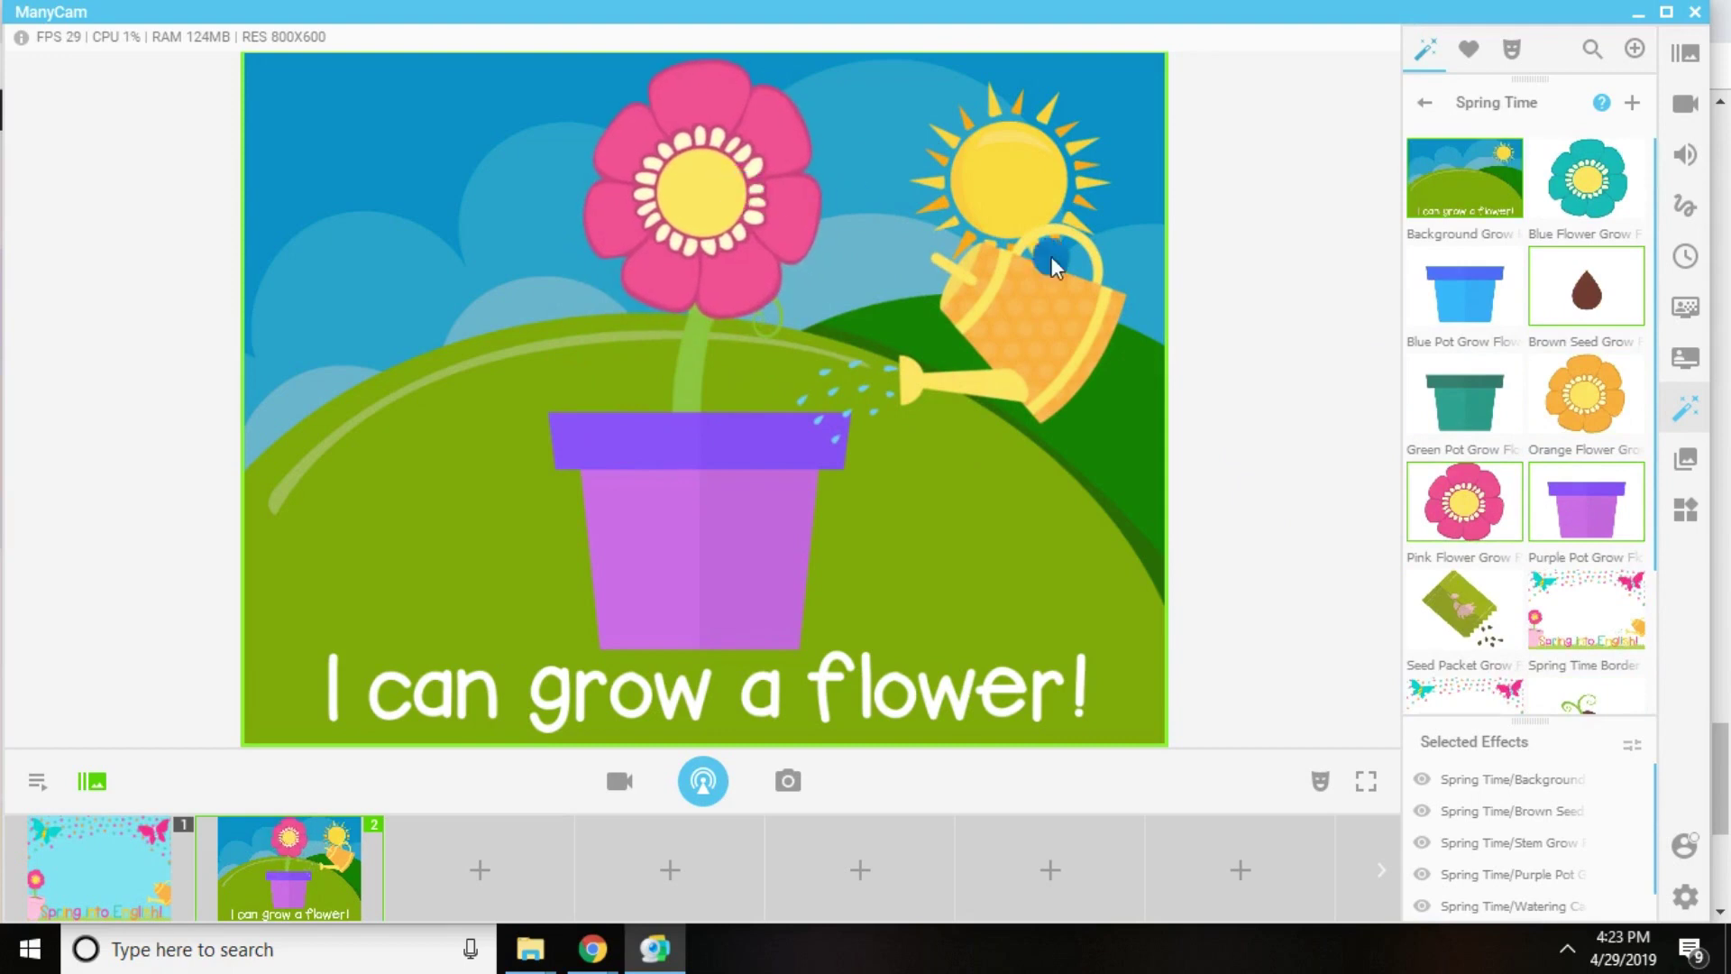
pyautogui.click(1553, 361)
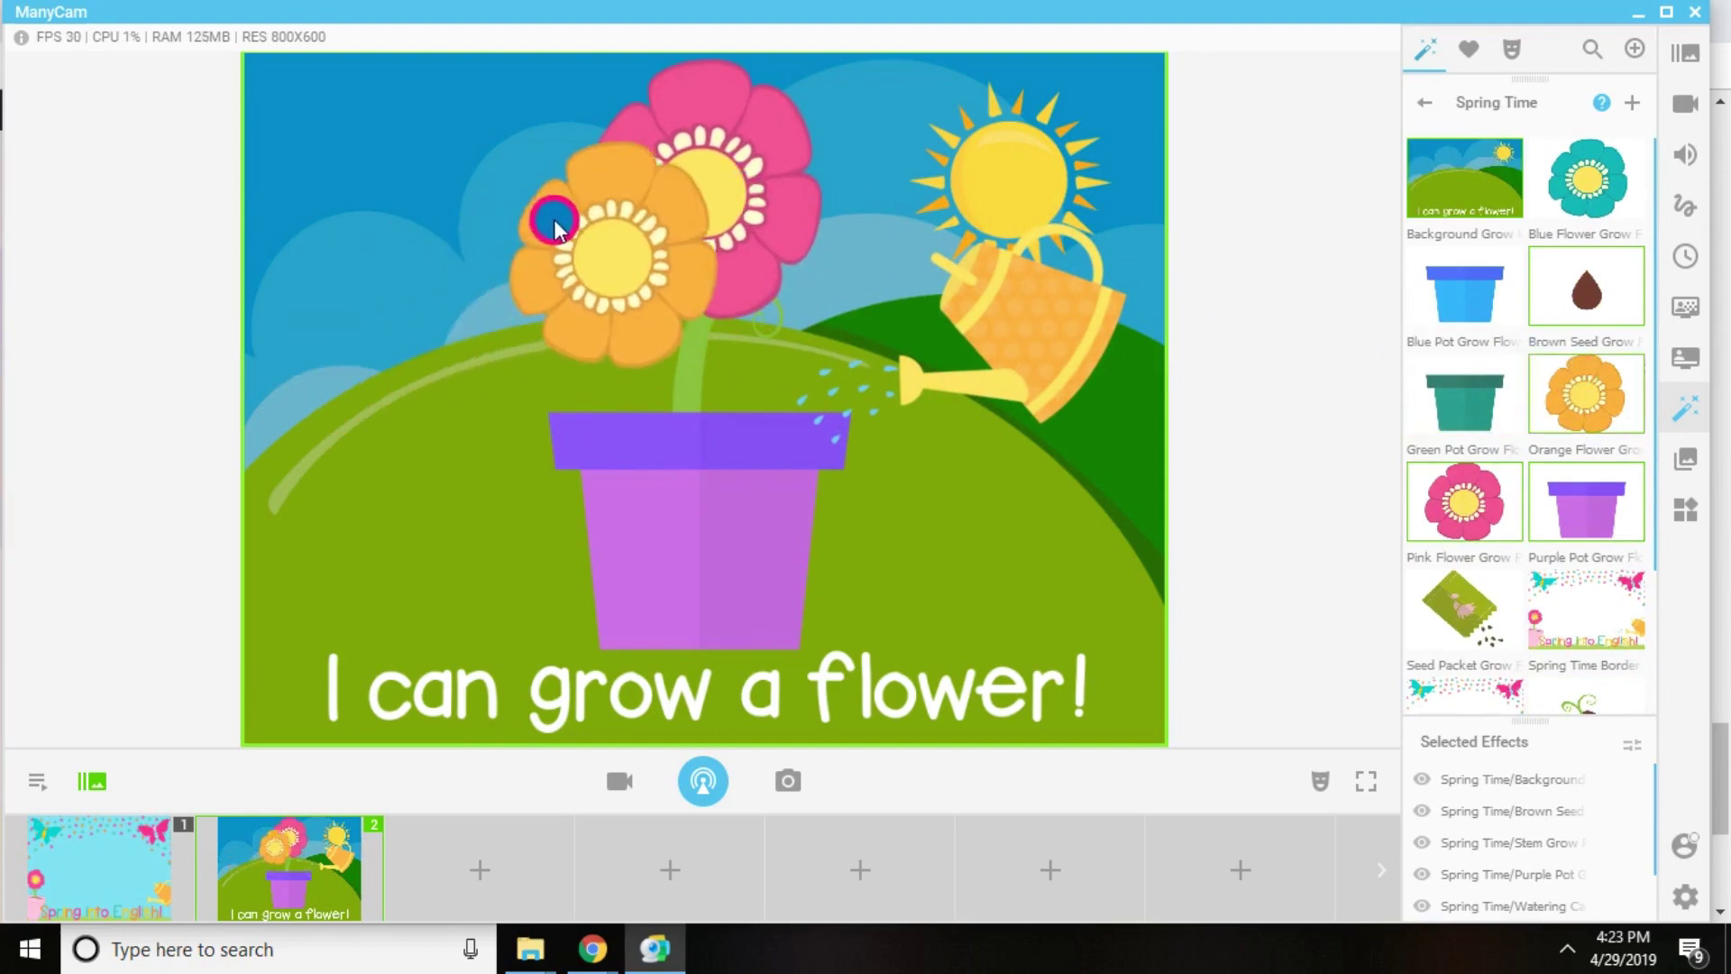
pyautogui.click(1555, 172)
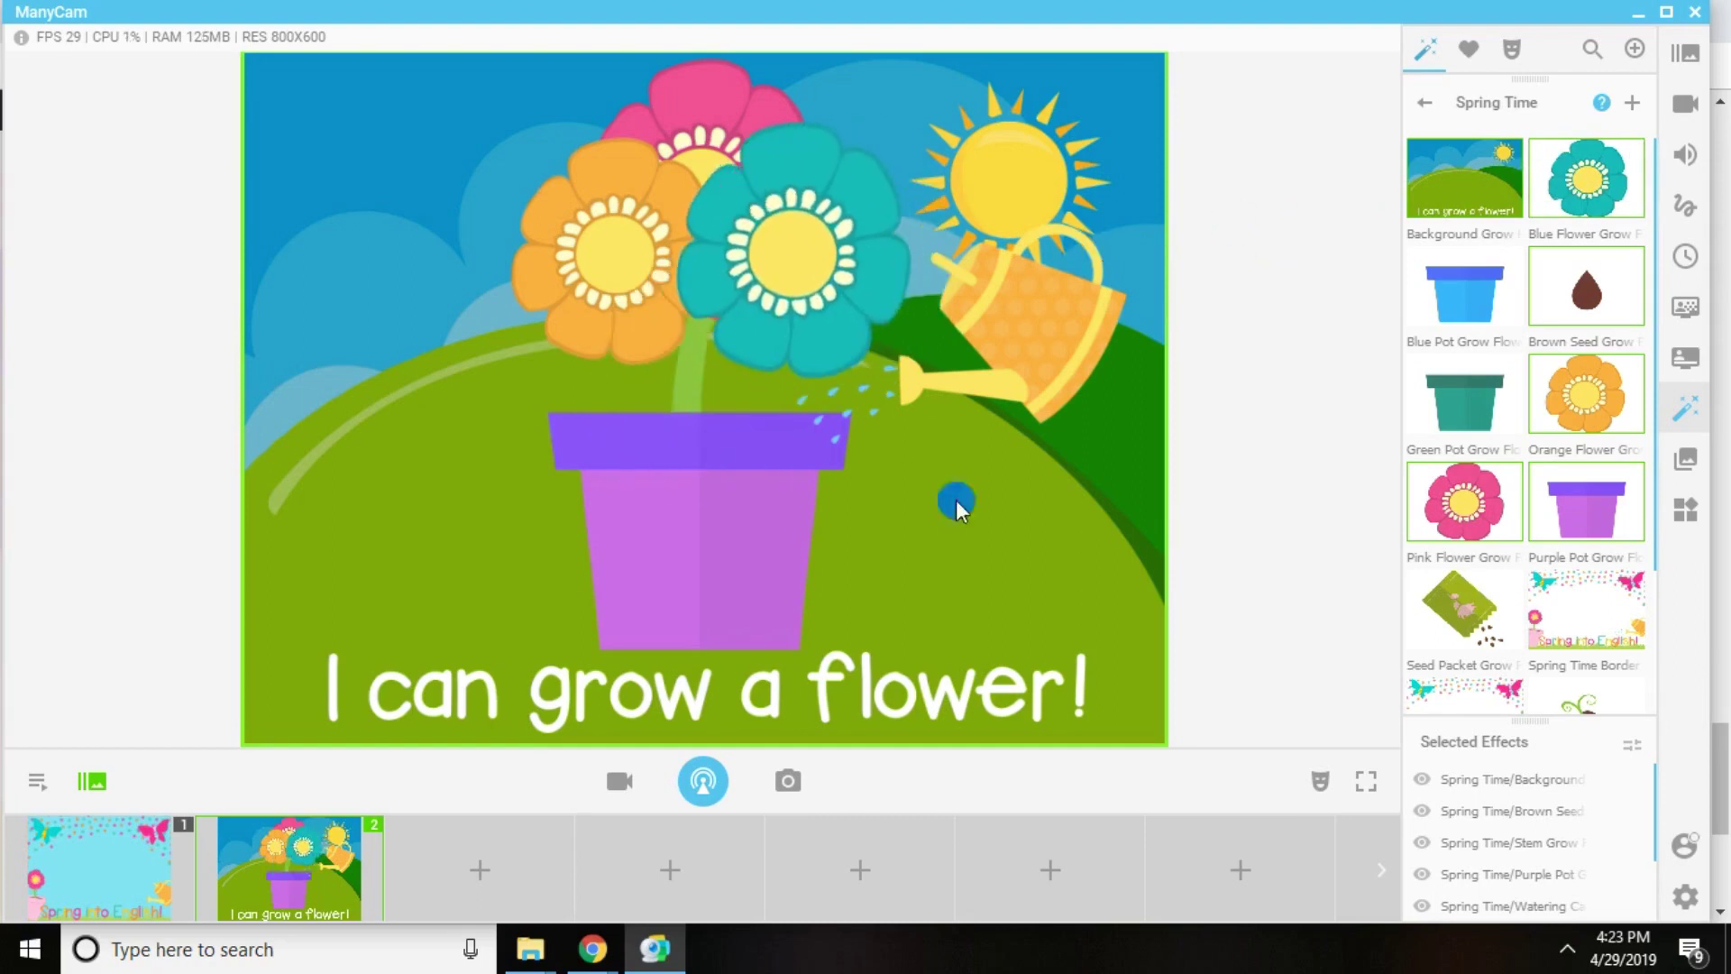
# - Add two stems under the orange and teal flowers, then layer pot, orange and pink to front
pyautogui.scroll(-4, 1504, 397)
pyautogui.scroll(-1, 1452, 613)
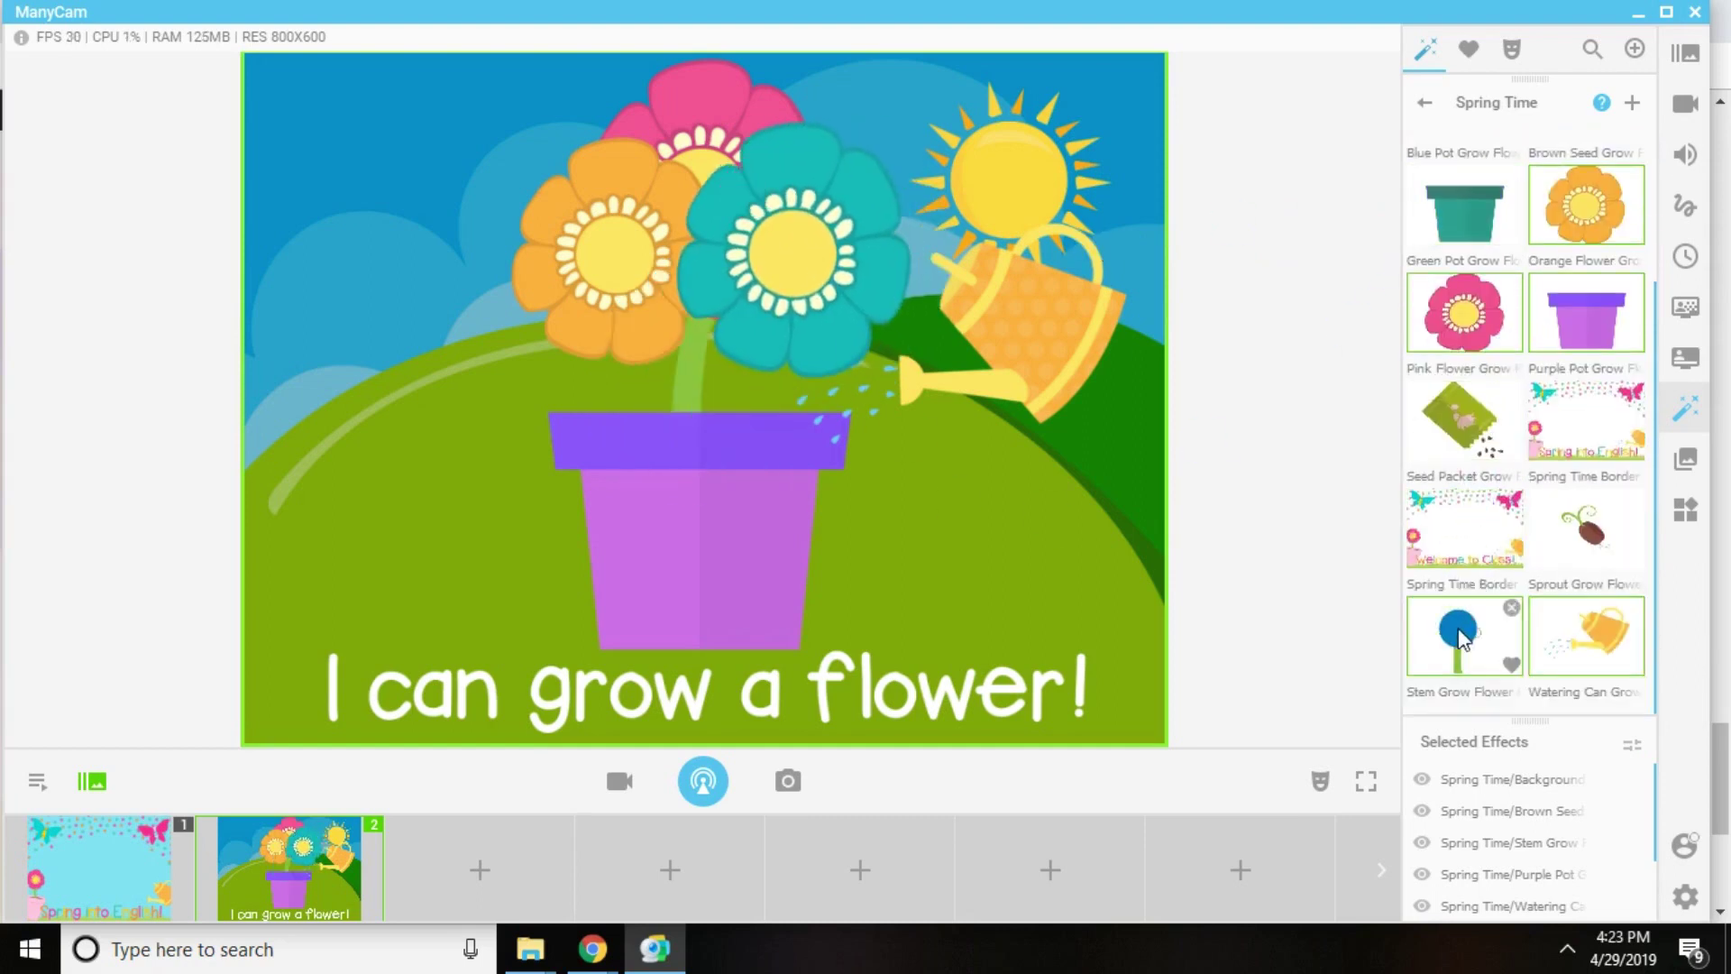
pyautogui.click(1467, 621)
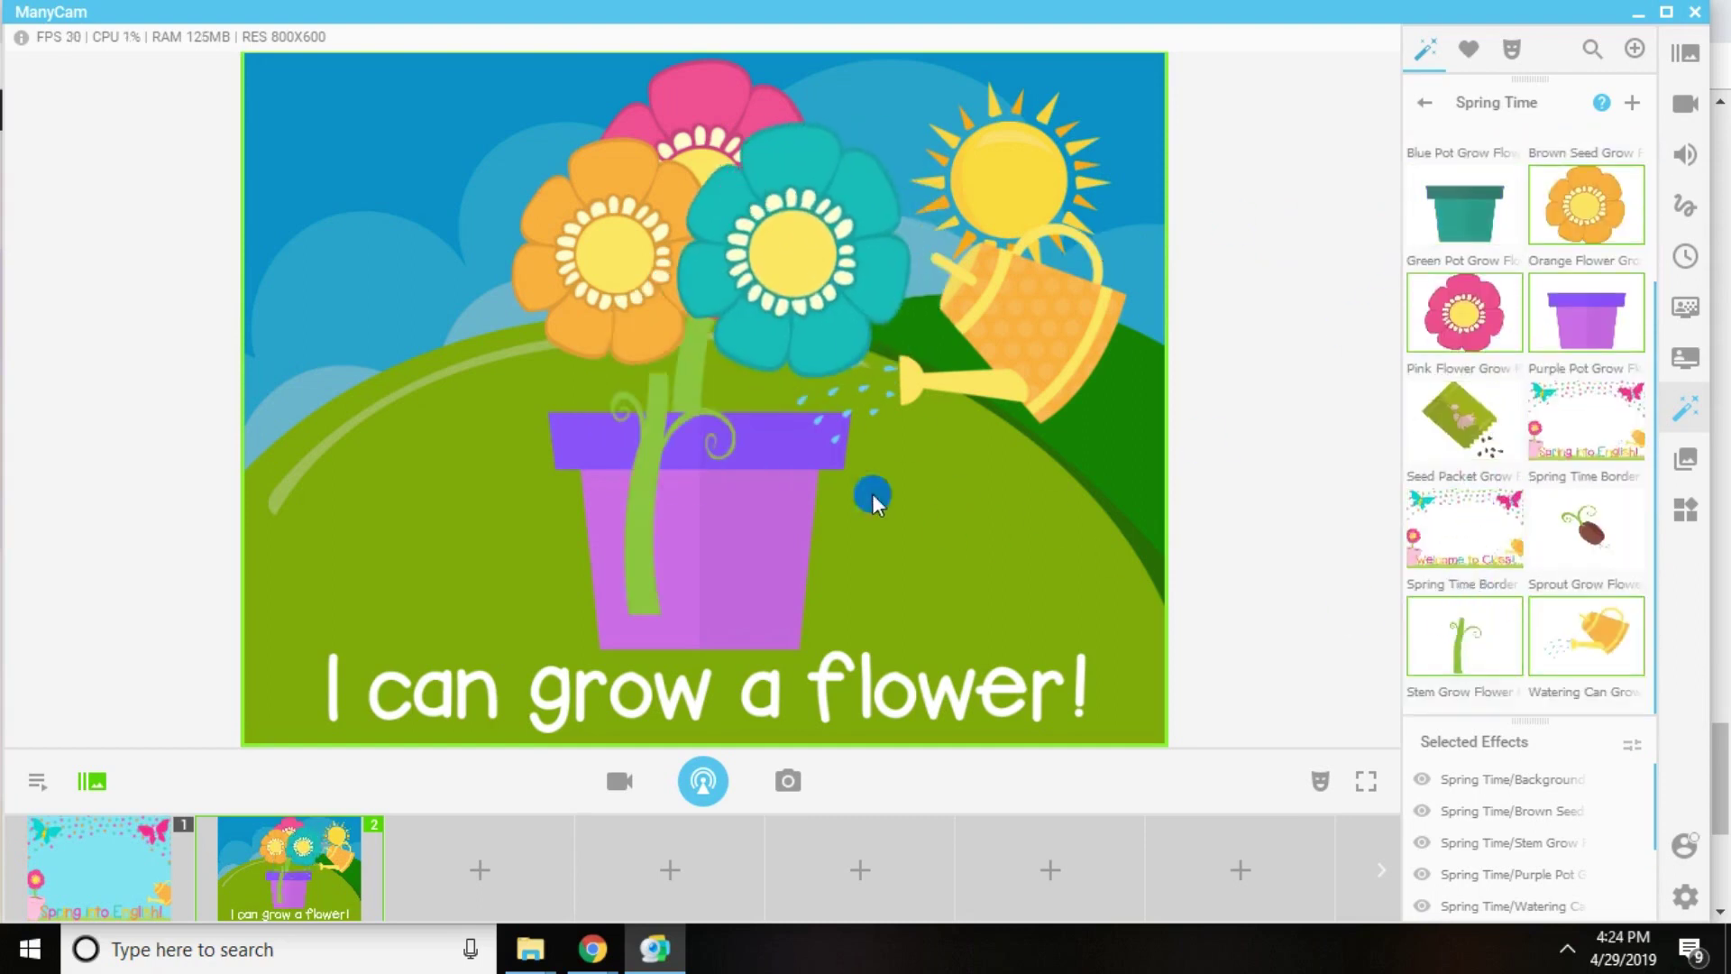
pyautogui.moveTo(649, 480); pyautogui.dragTo(613, 379)
pyautogui.click(1446, 637)
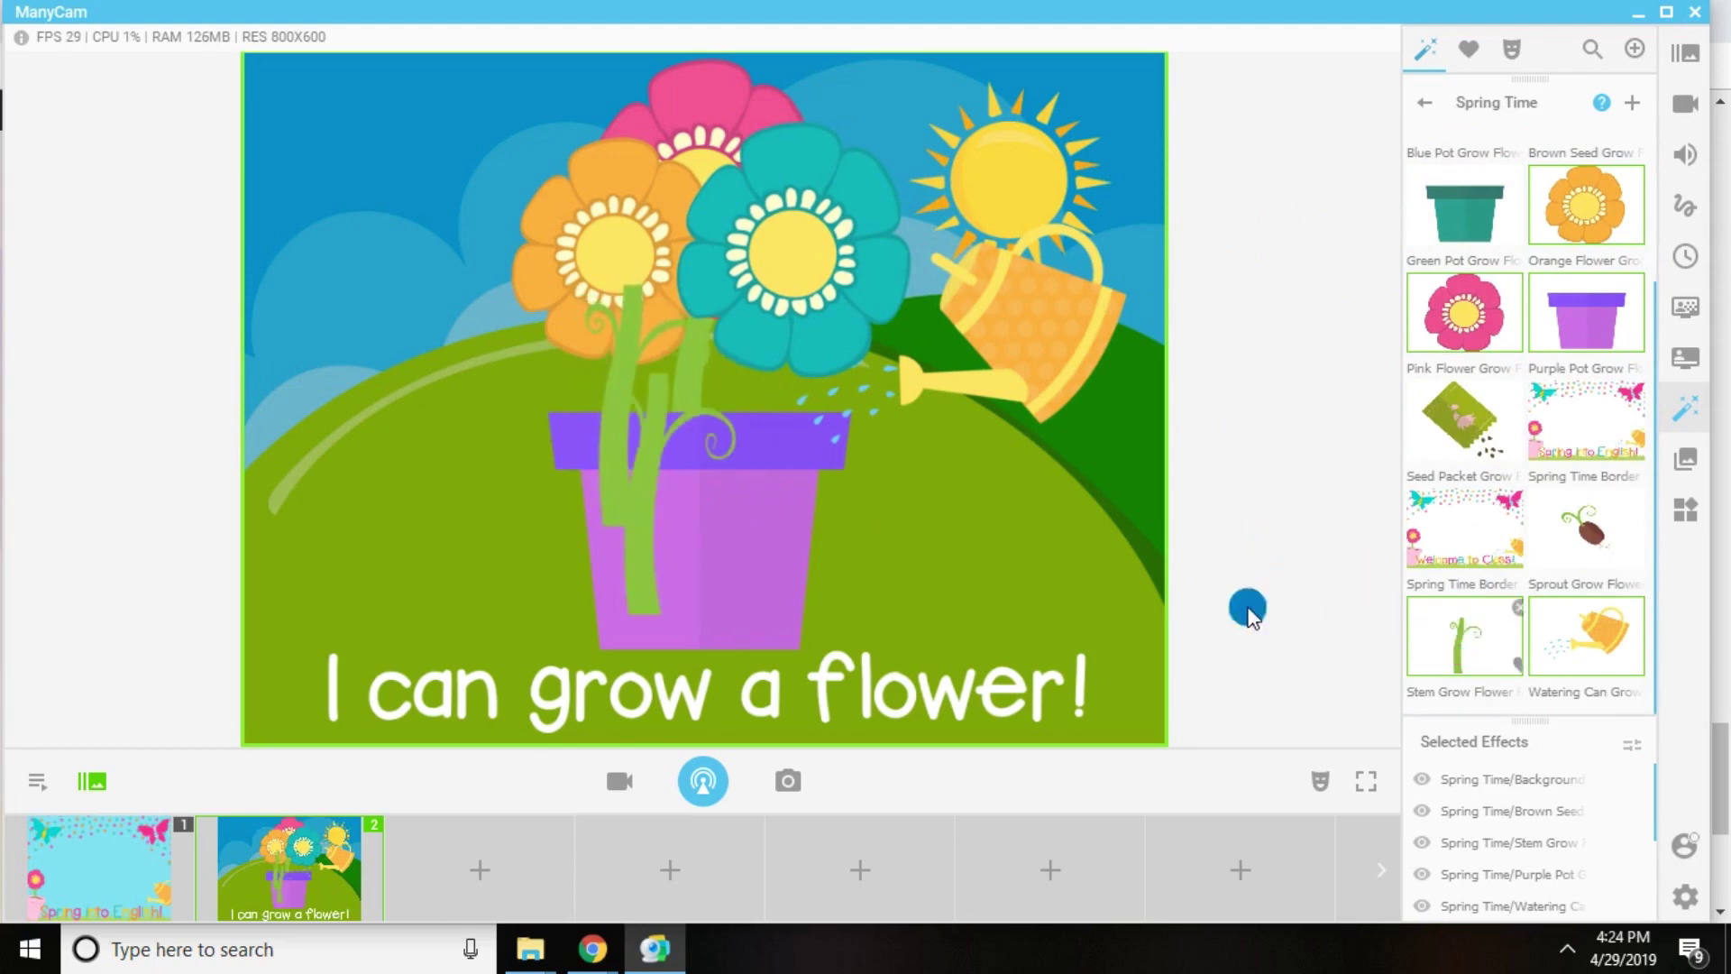
pyautogui.moveTo(689, 478); pyautogui.dragTo(803, 340)
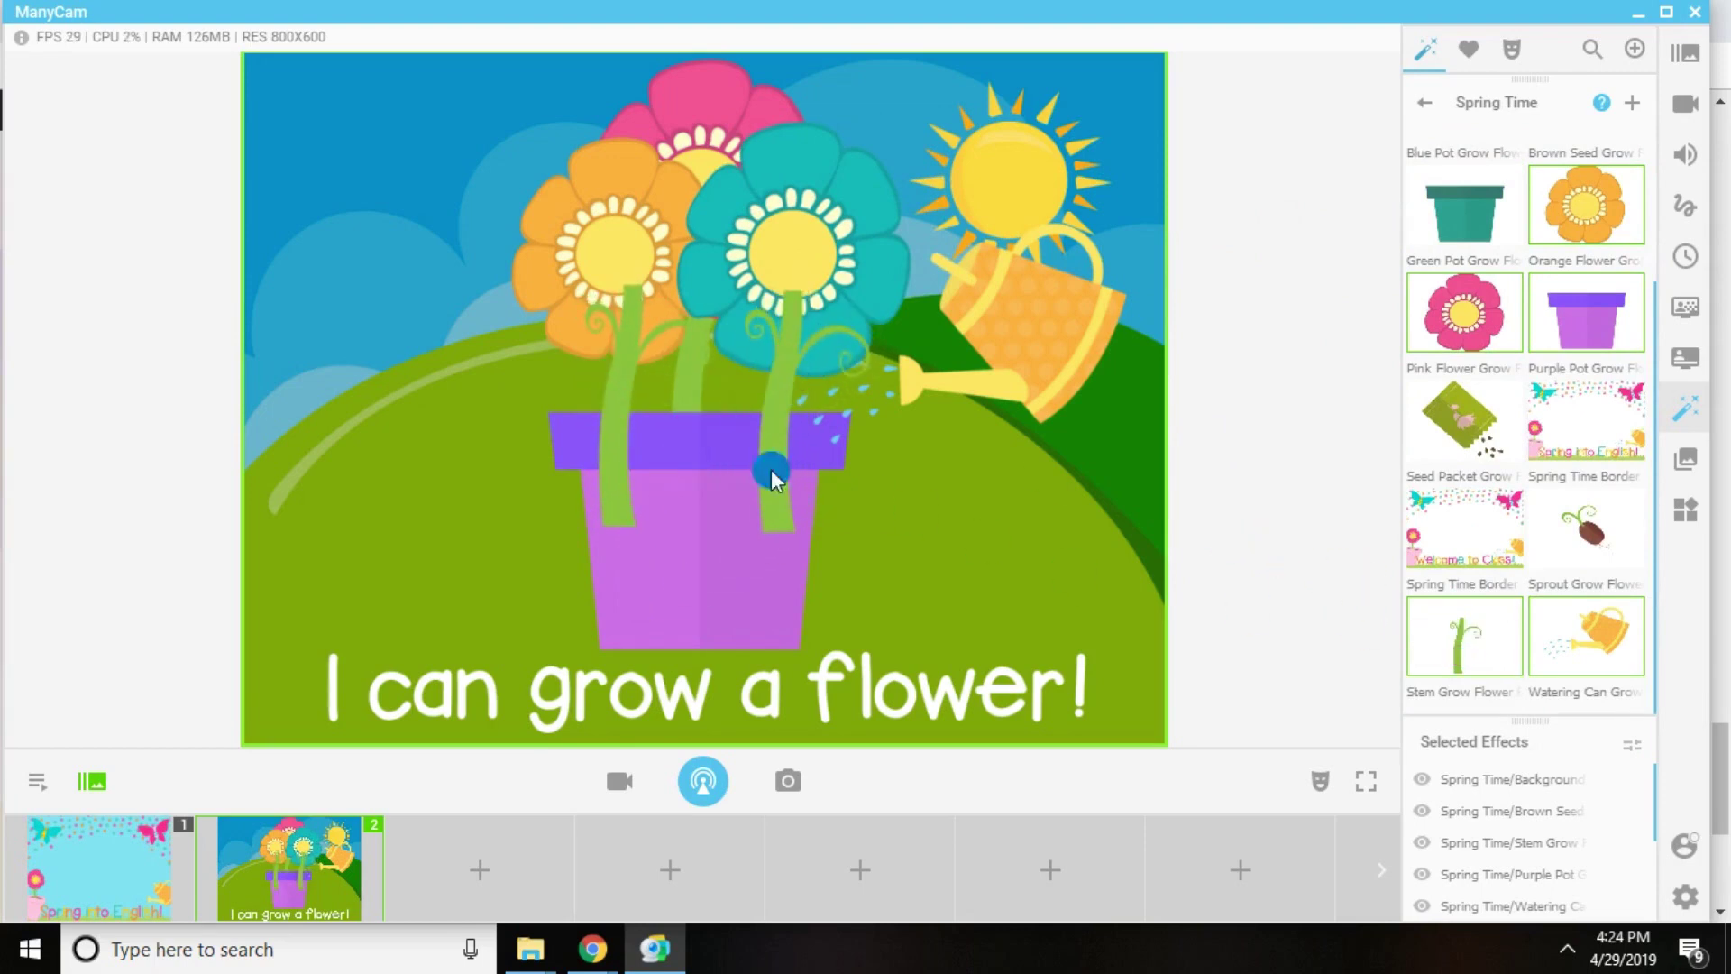
pyautogui.click(748, 597)
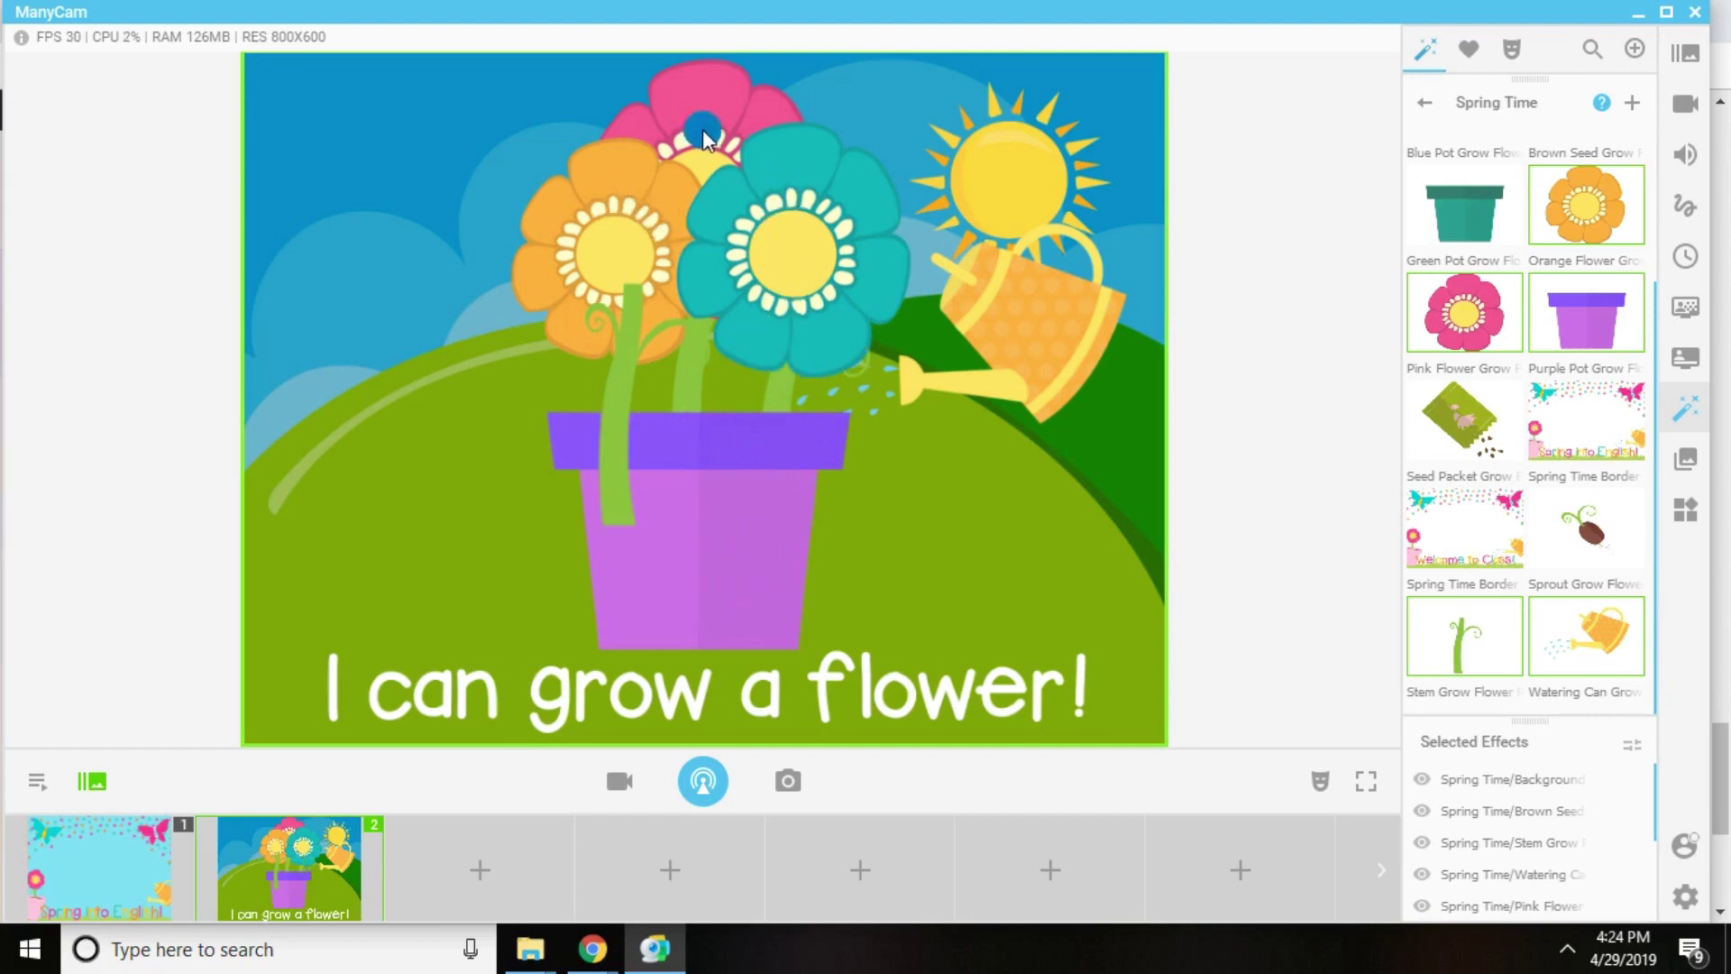
pyautogui.click(638, 215)
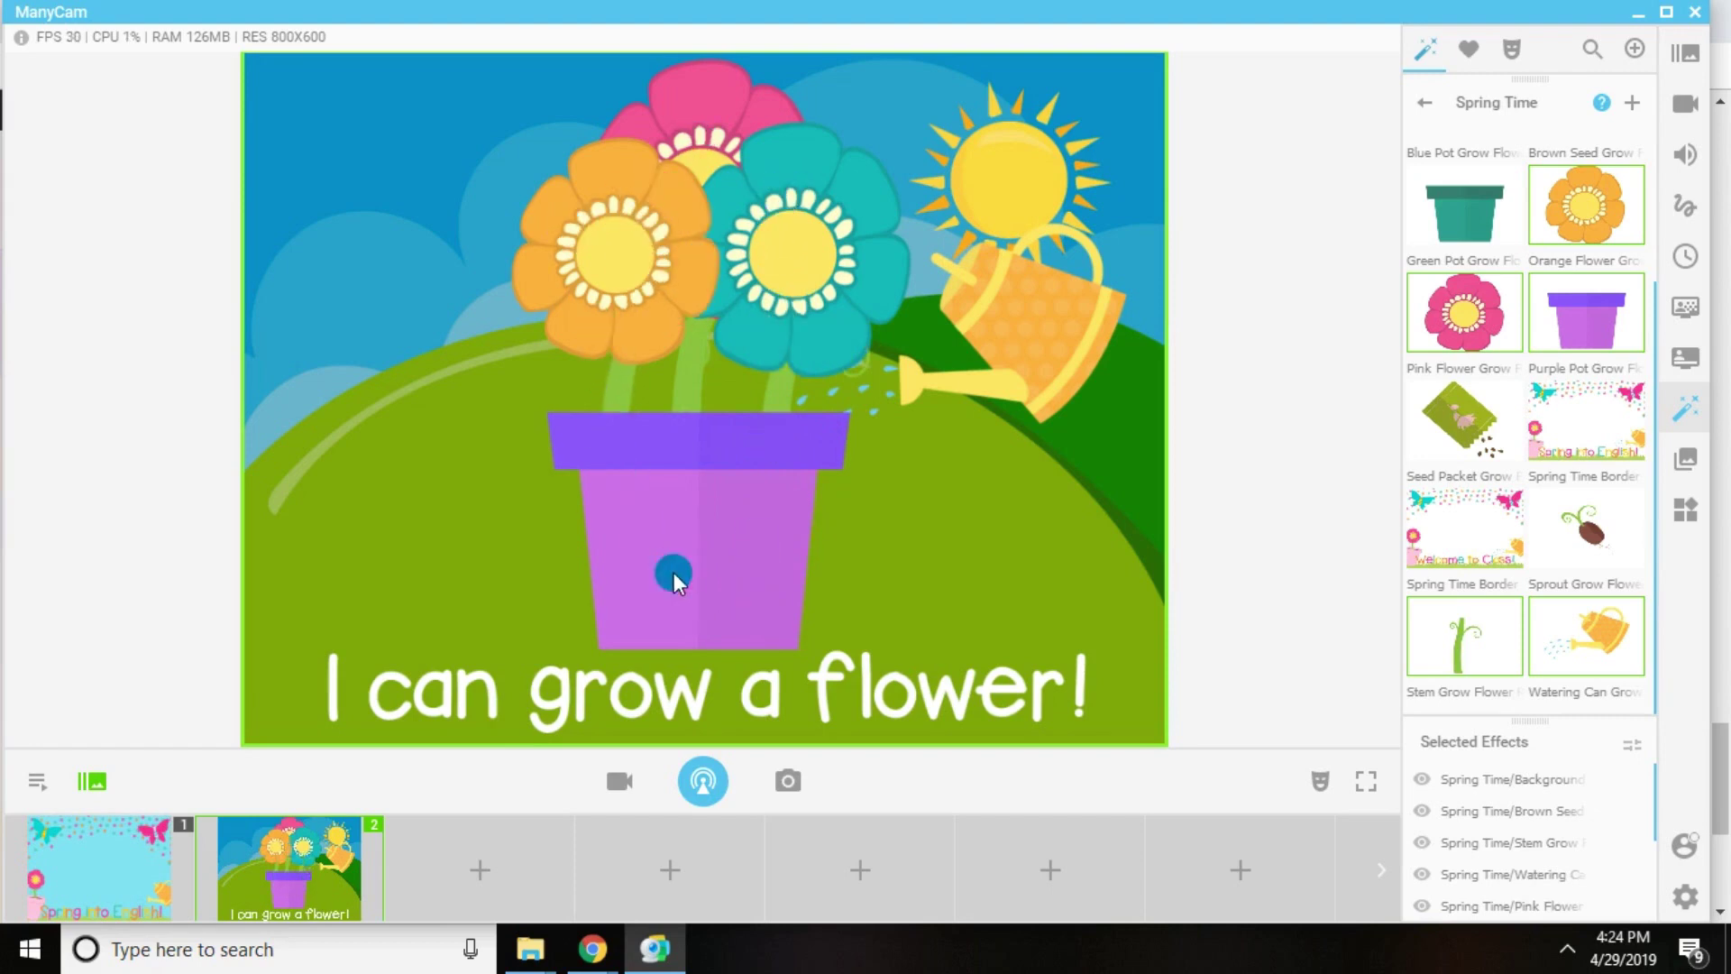
pyautogui.click(706, 148)
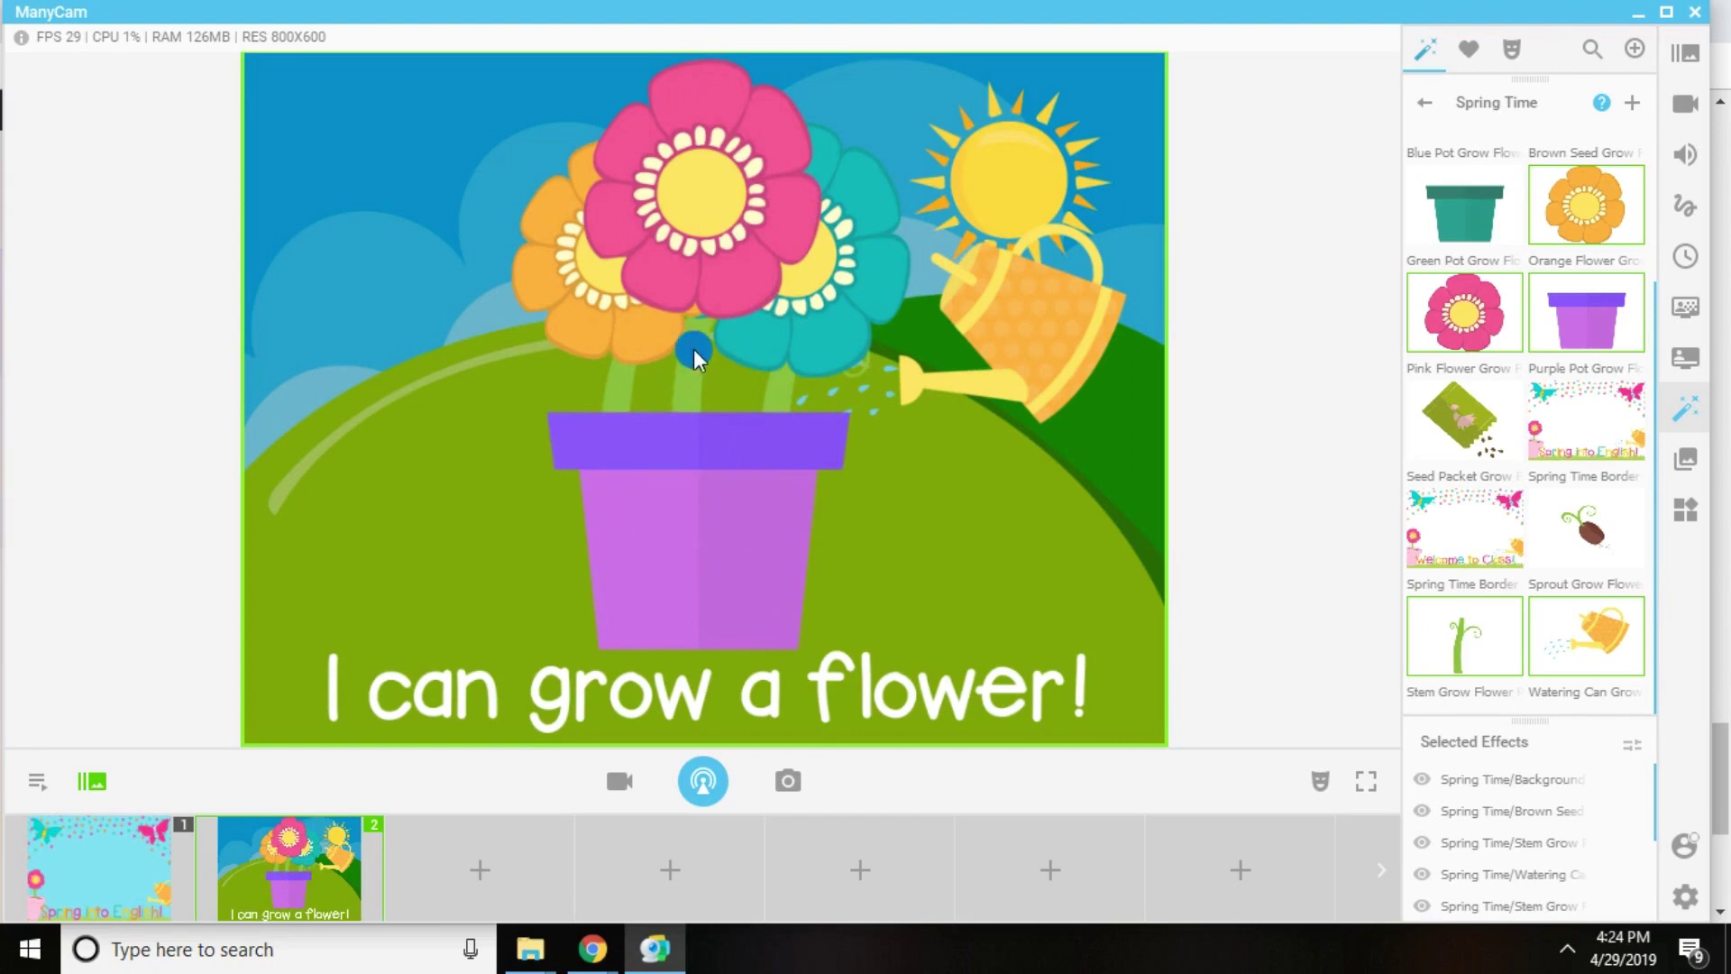
# - Nudge the pink flower slightly up and to the right
pyautogui.moveTo(729, 217); pyautogui.dragTo(737, 187)
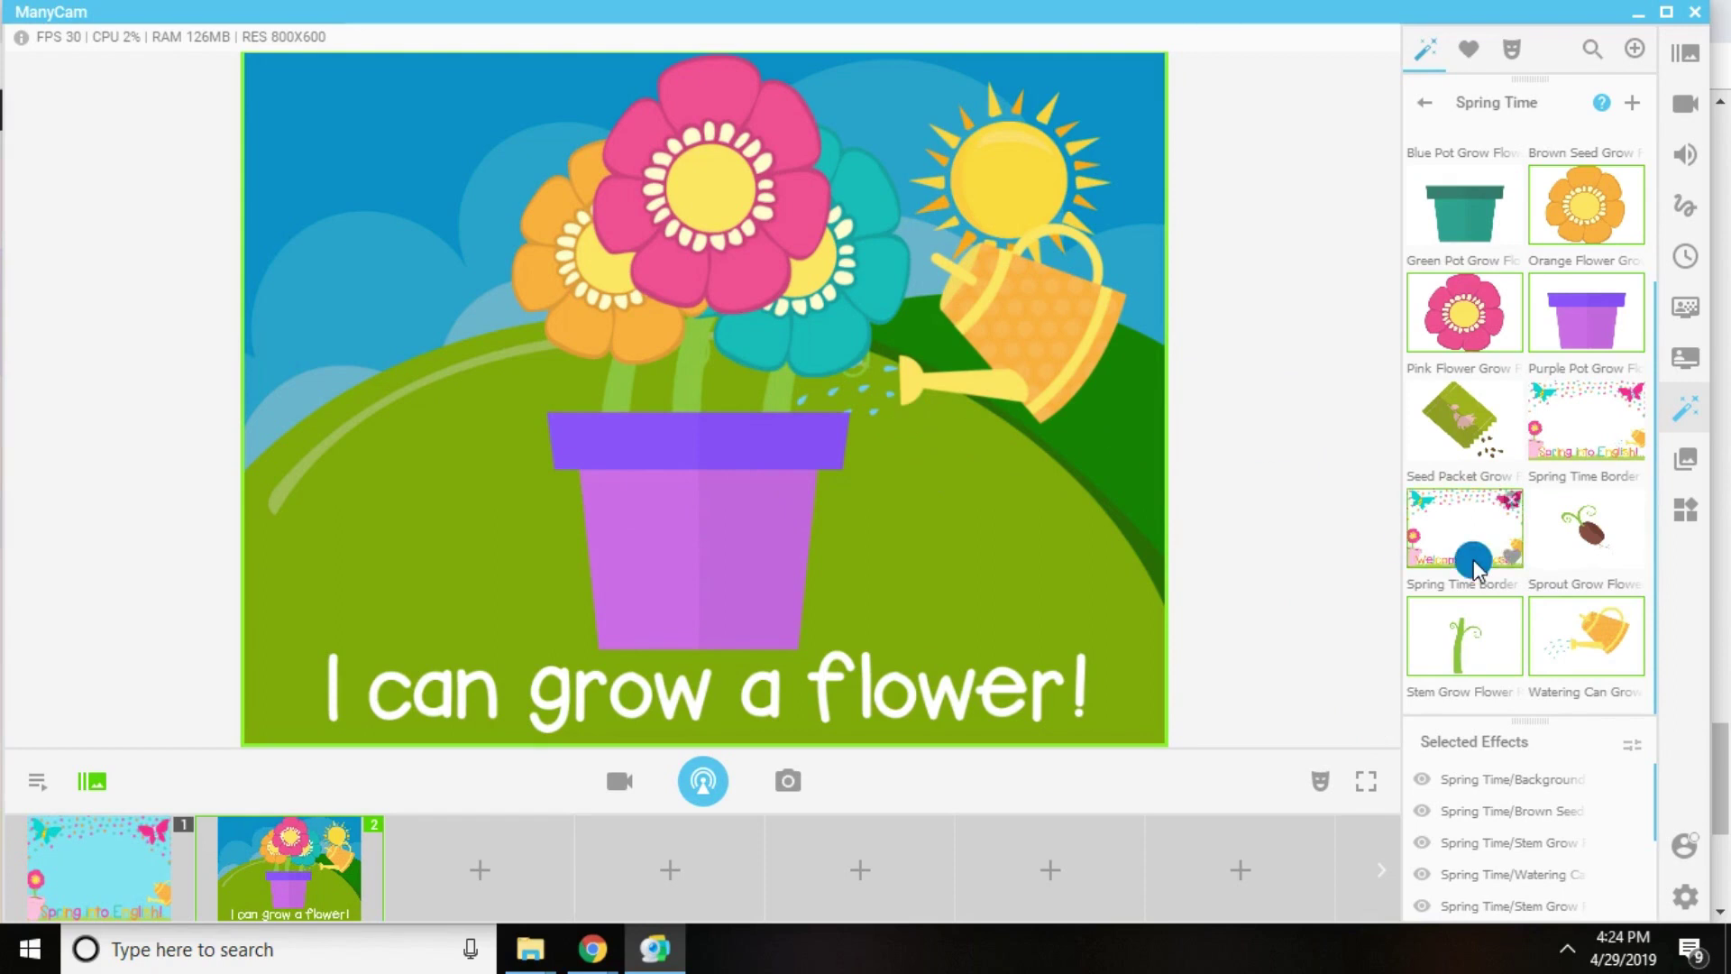
pyautogui.scroll(2, 1569, 561)
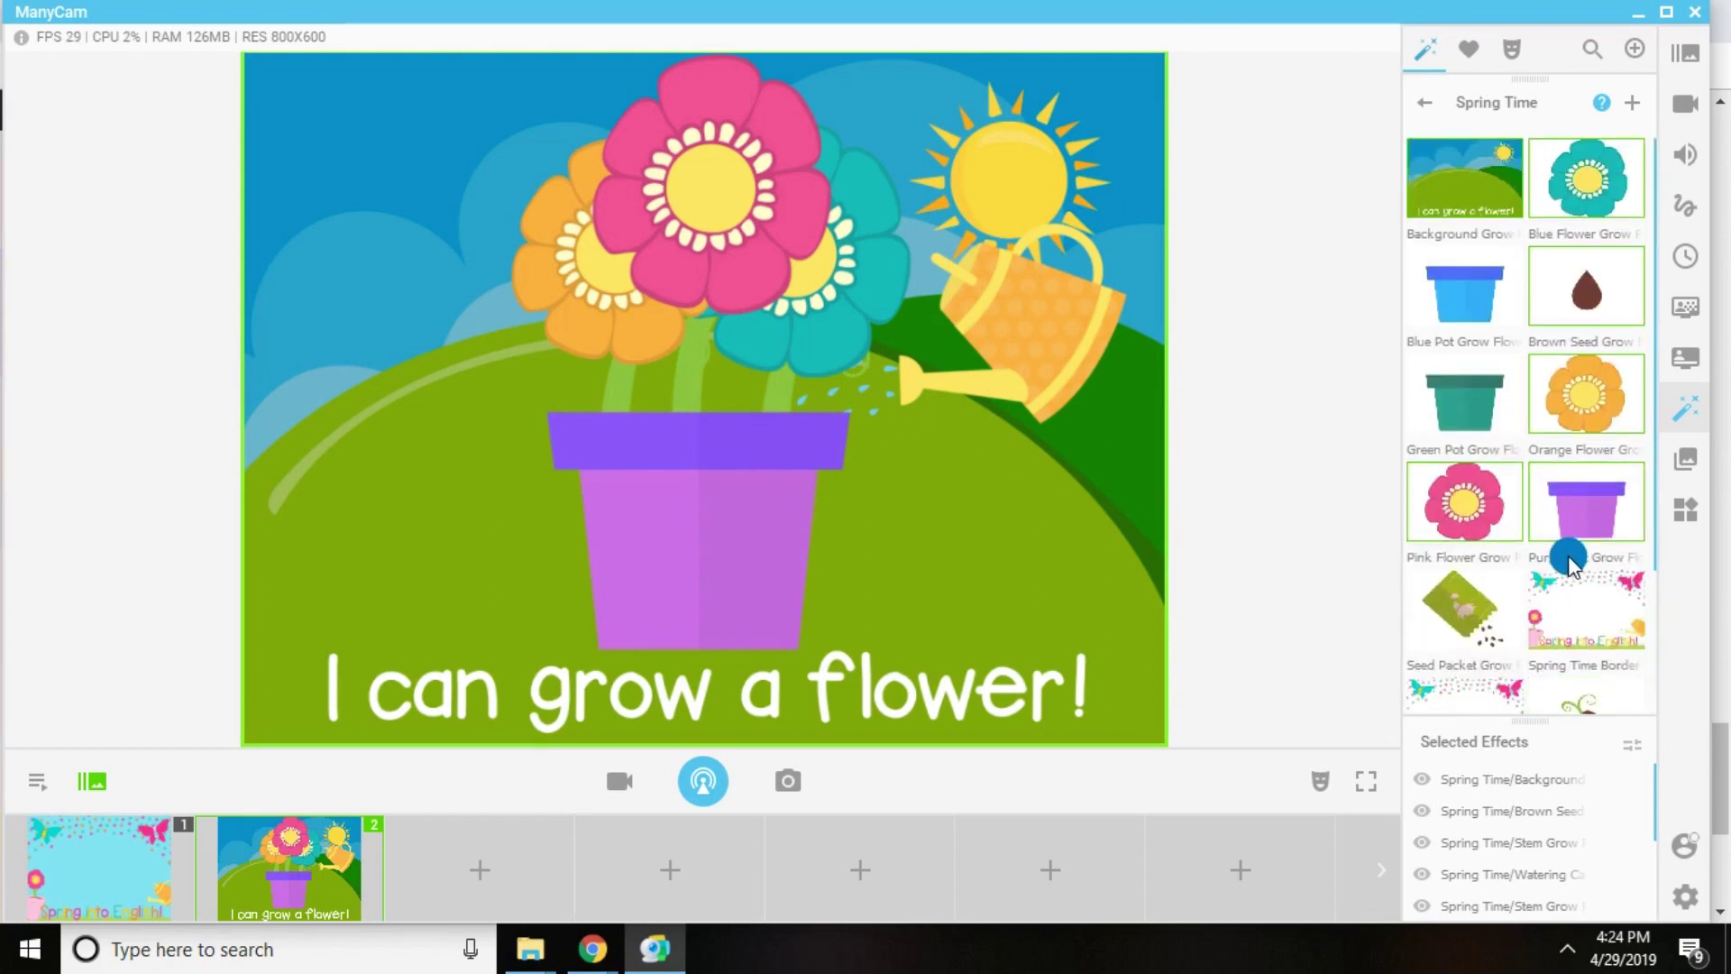